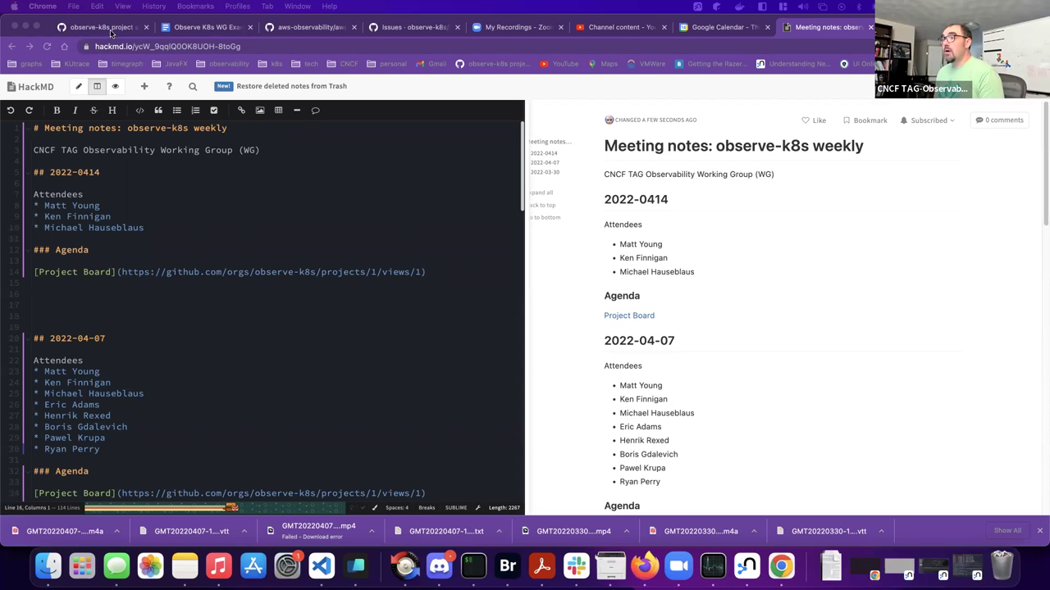
- Switch to the GitHub 'observe-k8s project admin' board tab, leaving the HackMD notes
click(112, 29)
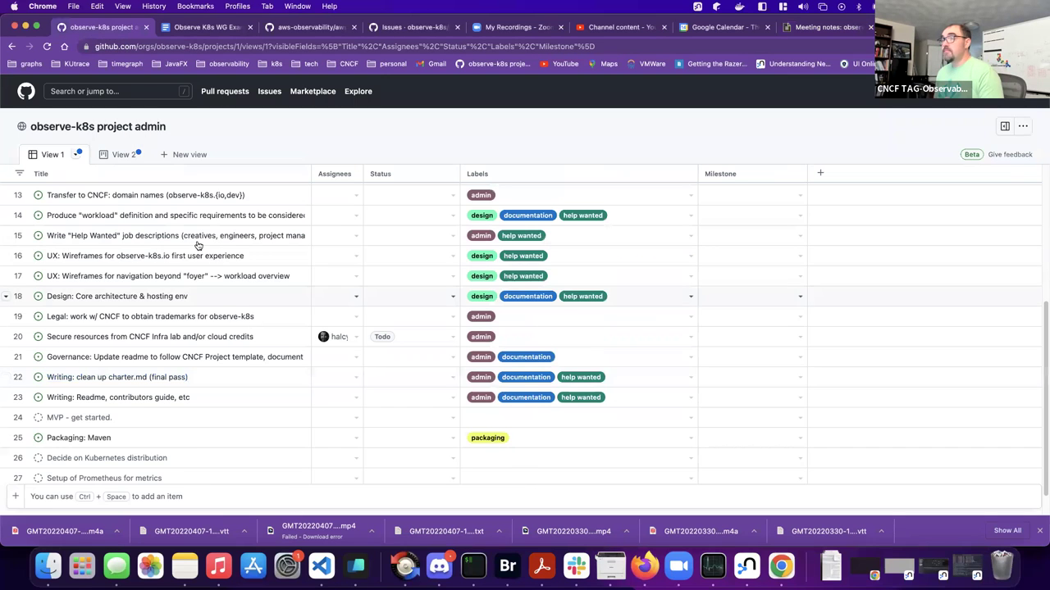
- Reload the observe-k8s project admin board and scroll through its 28 items
scroll(196, 241, down, 1)
click(48, 47)
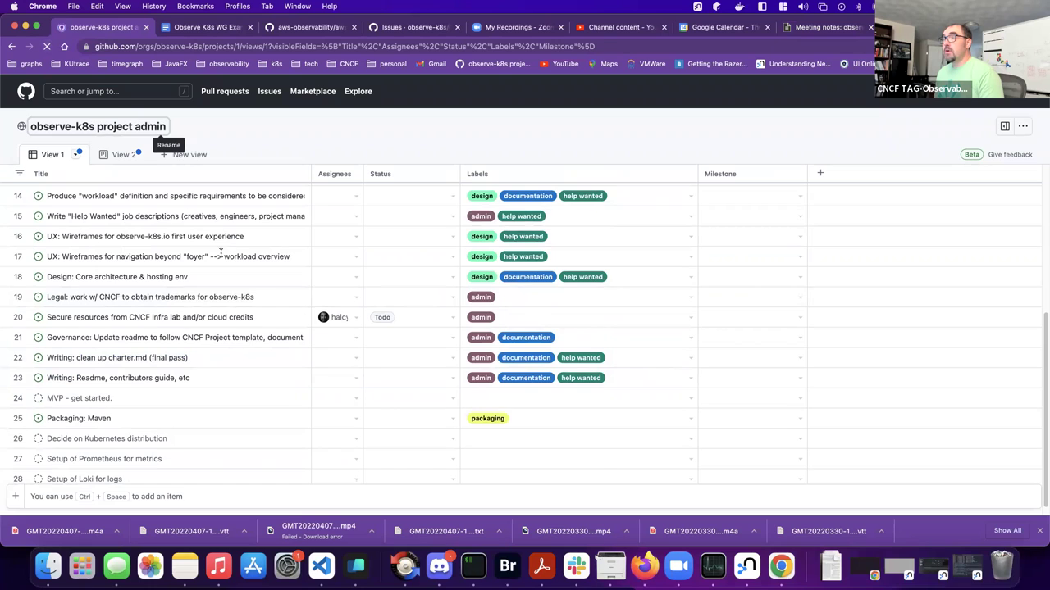
scroll(279, 361, down, 5)
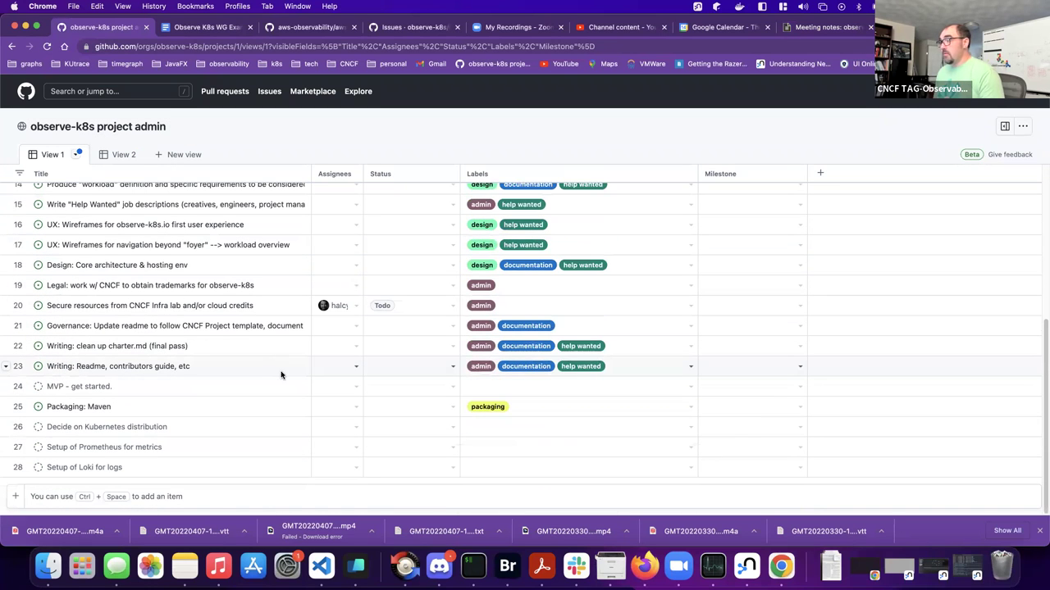
scroll(281, 374, up, 5)
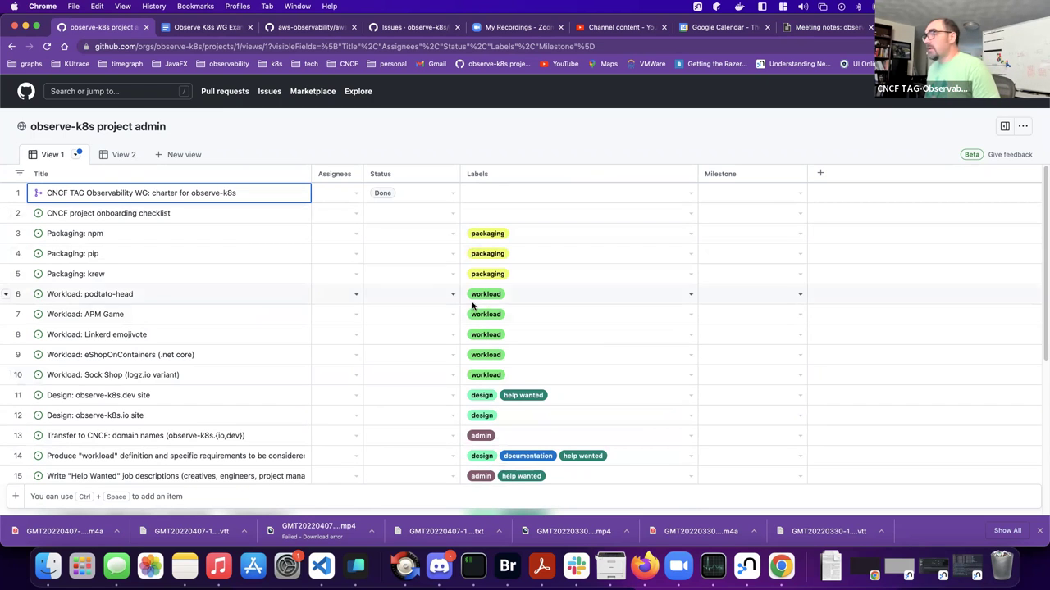
- Open a blank New milestone form from the observe-k8s/hub repository's Milestones page
click(311, 27)
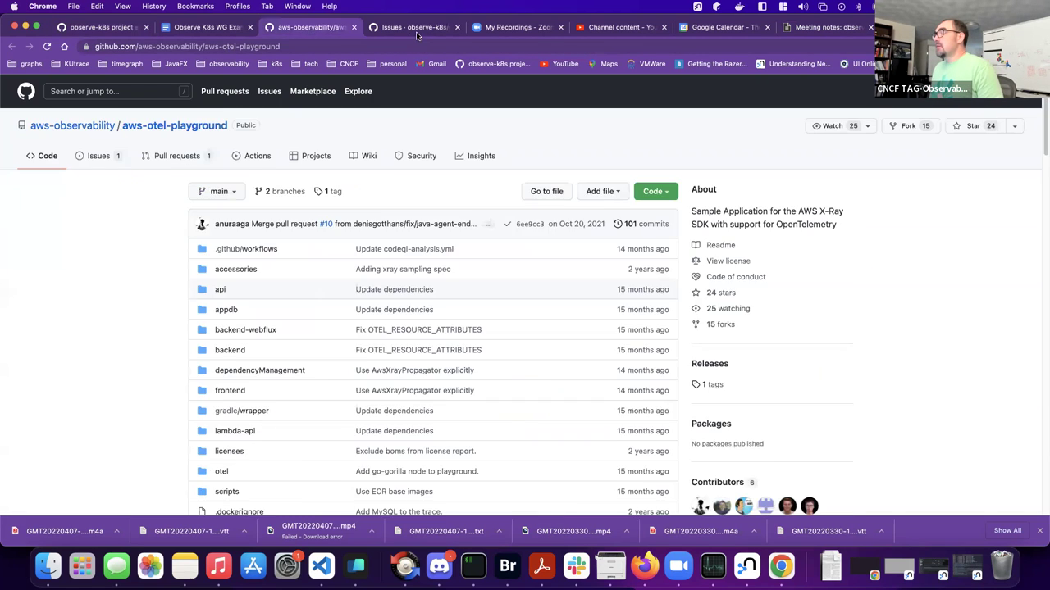
click(416, 29)
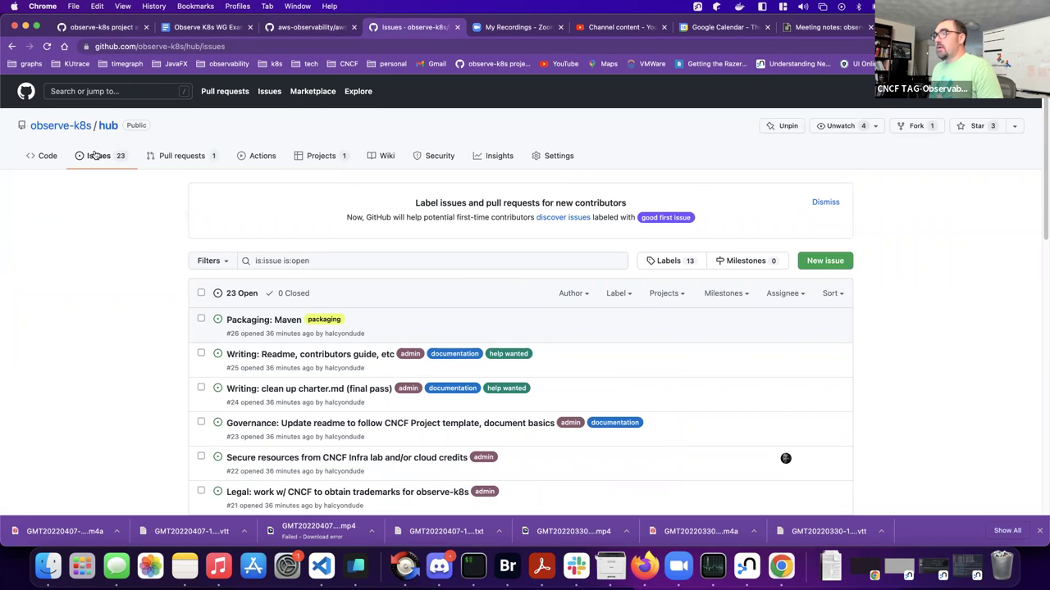
click(745, 262)
click(517, 331)
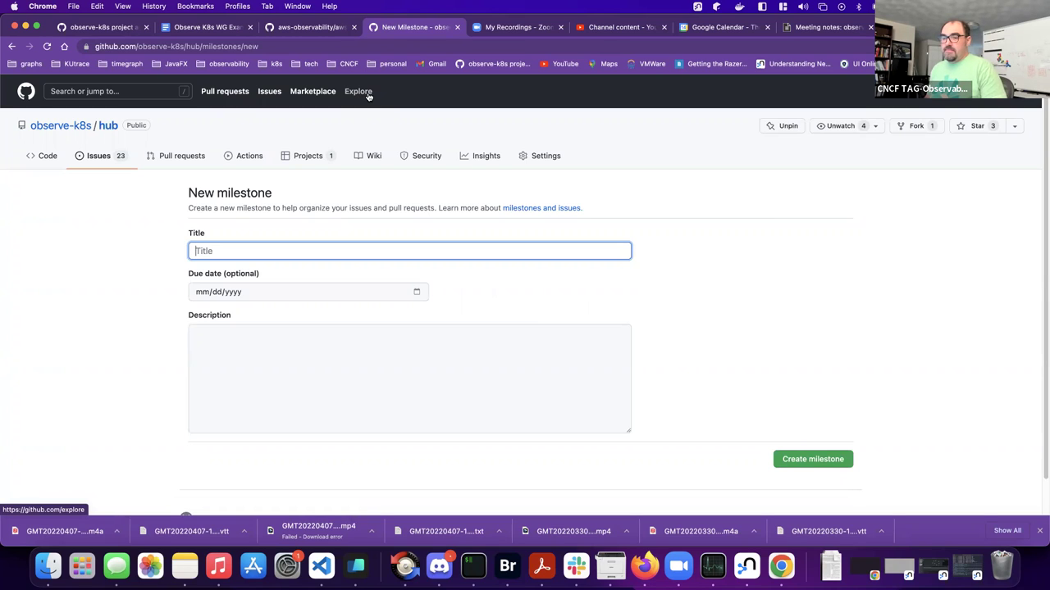
- Back on the project admin board, switch View 2's layout to a board
click(98, 27)
scroll(147, 208, down, 1)
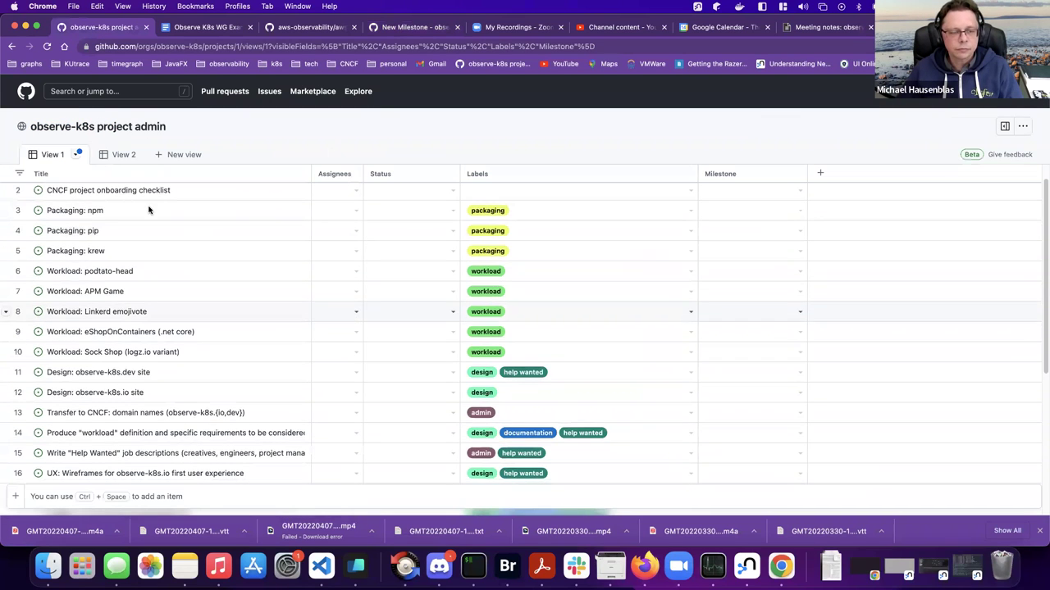
click(144, 156)
click(140, 156)
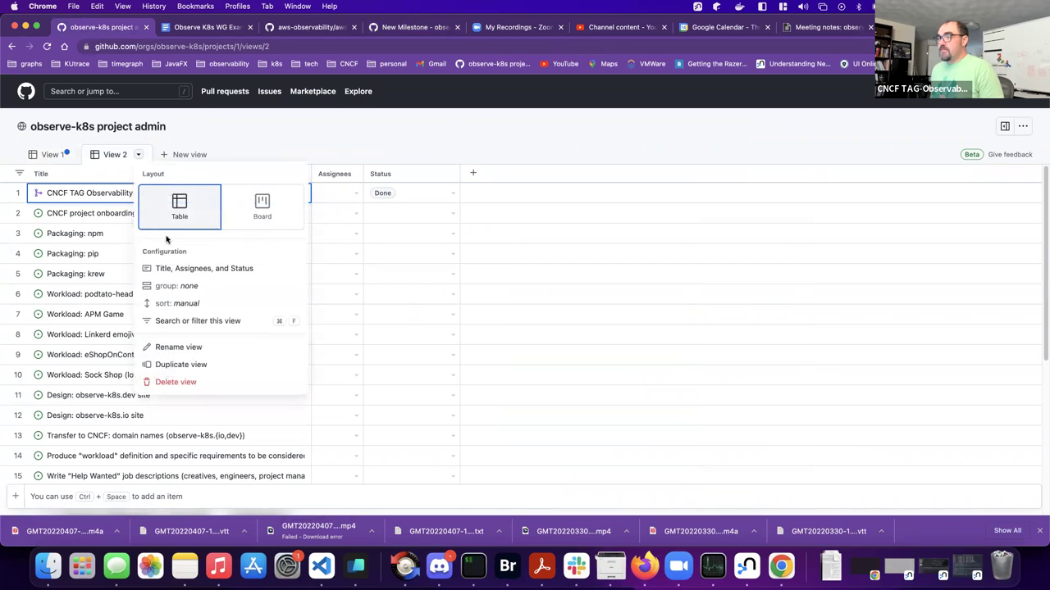
click(261, 207)
- Return to View 1's table and scroll through its items down to drafts 24–28
click(54, 155)
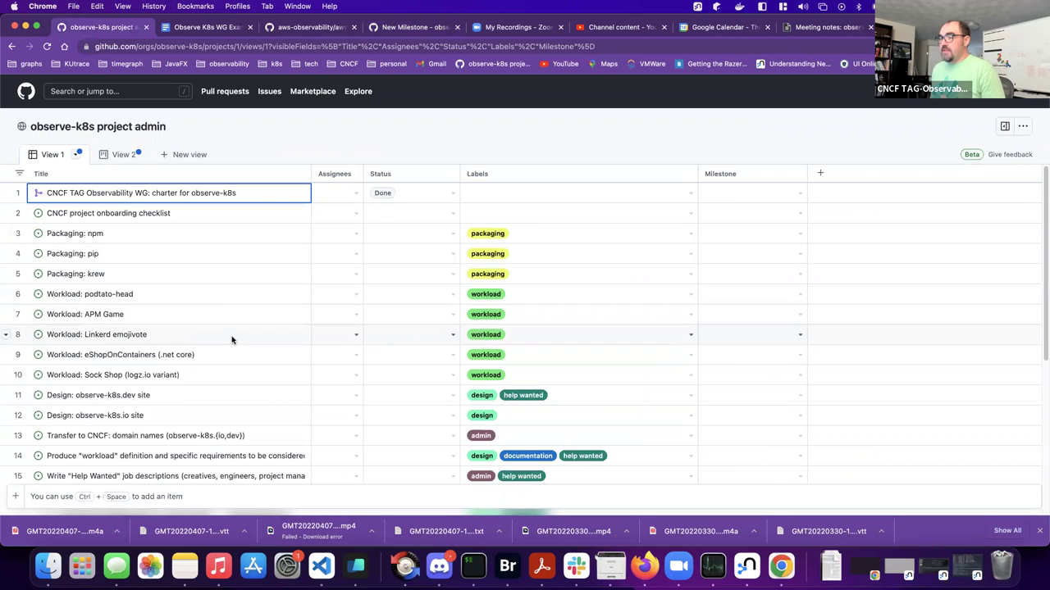
scroll(231, 340, down, 5)
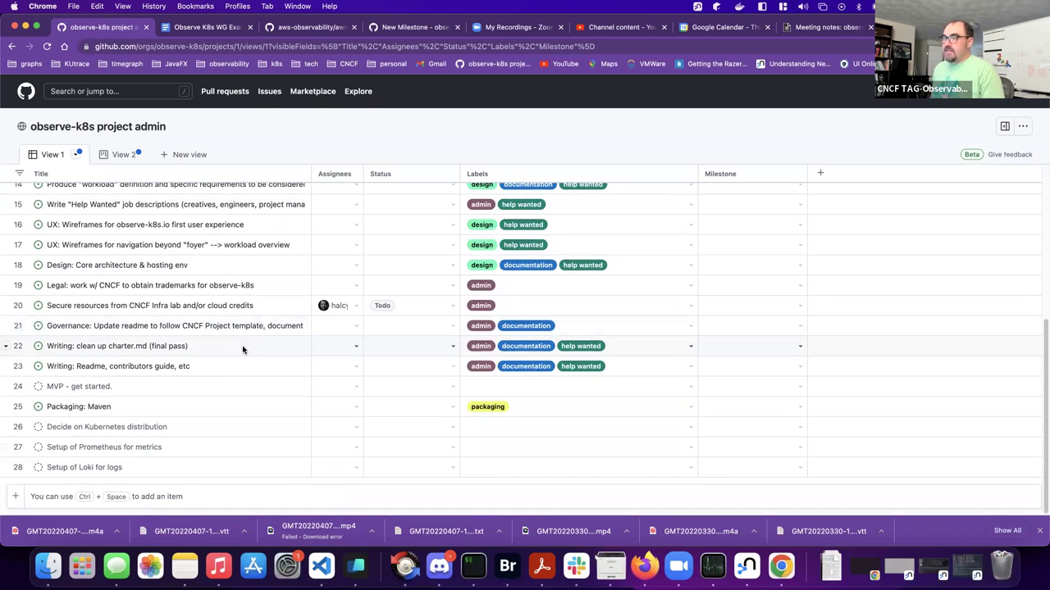
scroll(244, 348, up, 3)
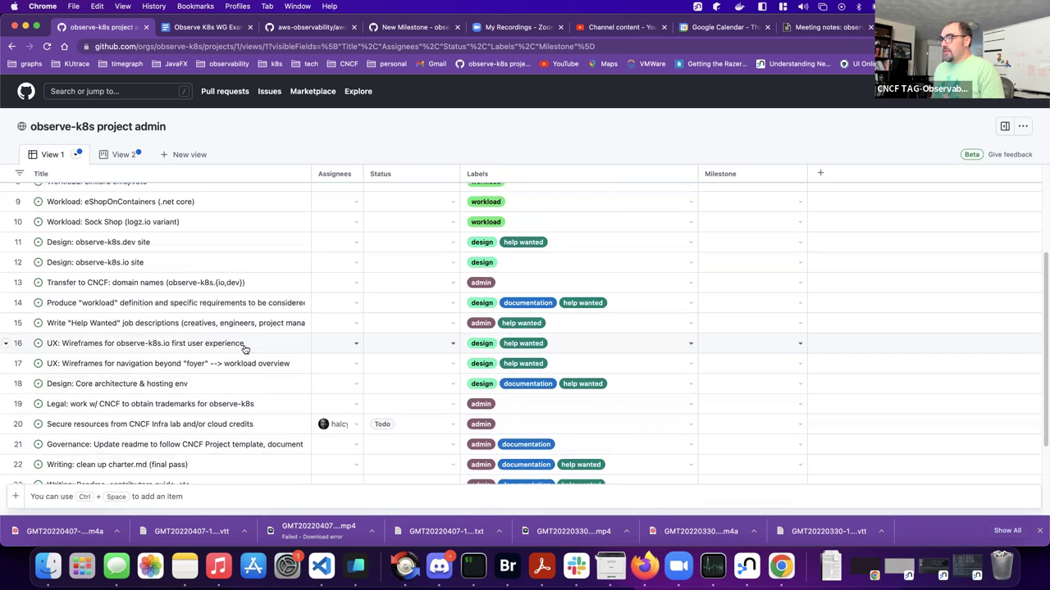
scroll(254, 369, up, 3)
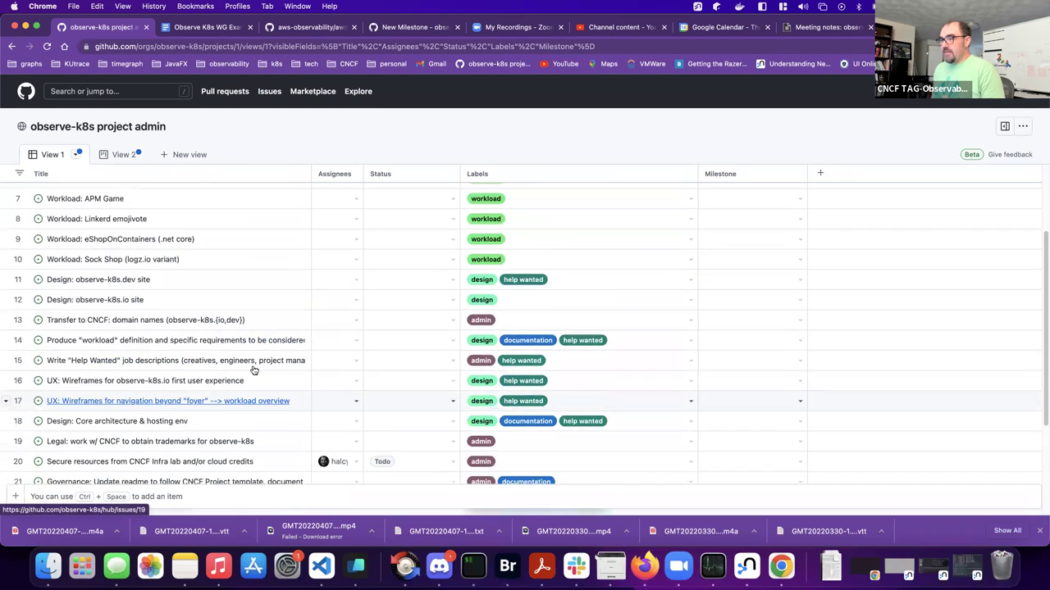
scroll(254, 369, up, 2)
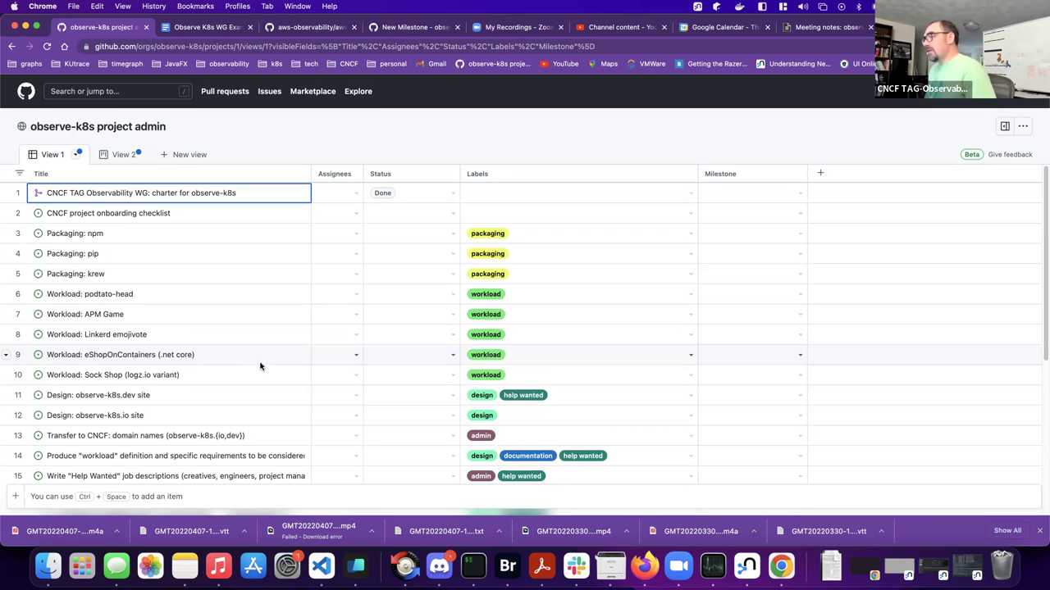
scroll(259, 364, down, 3)
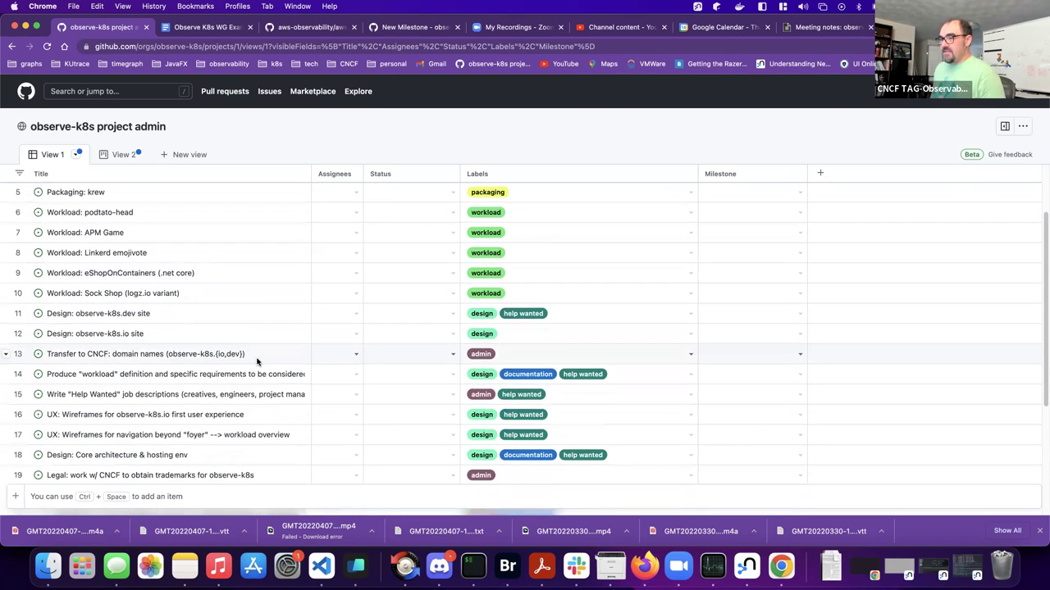
scroll(258, 363, down, 2)
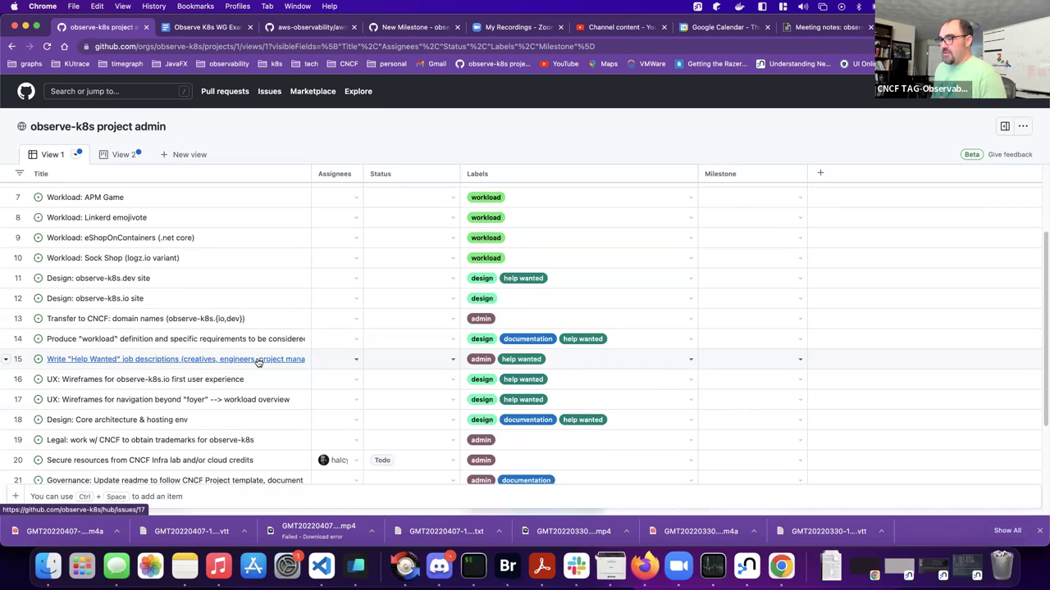
scroll(254, 365, down, 1)
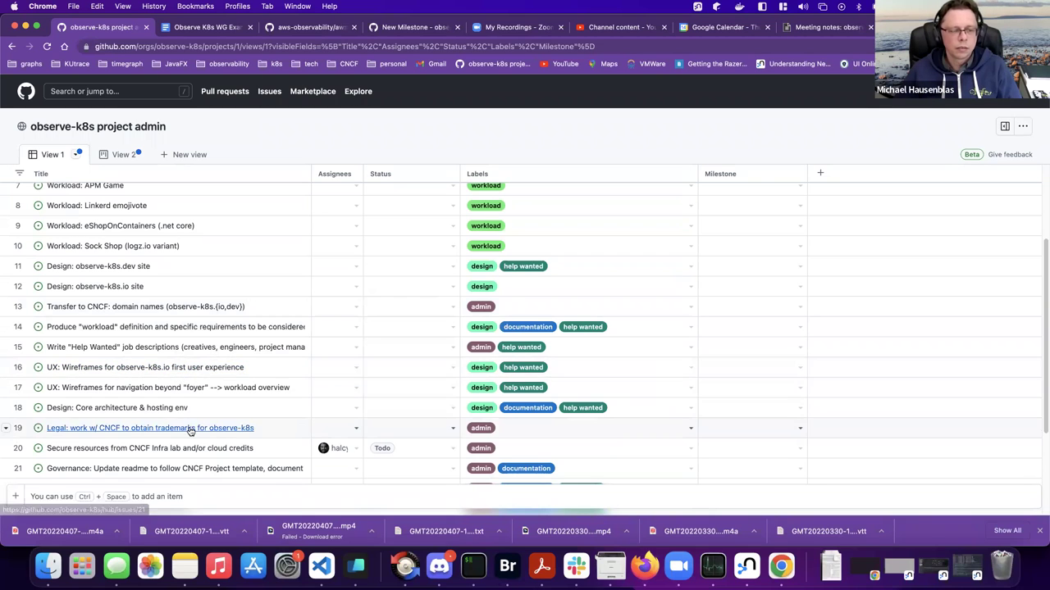
scroll(189, 428, down, 4)
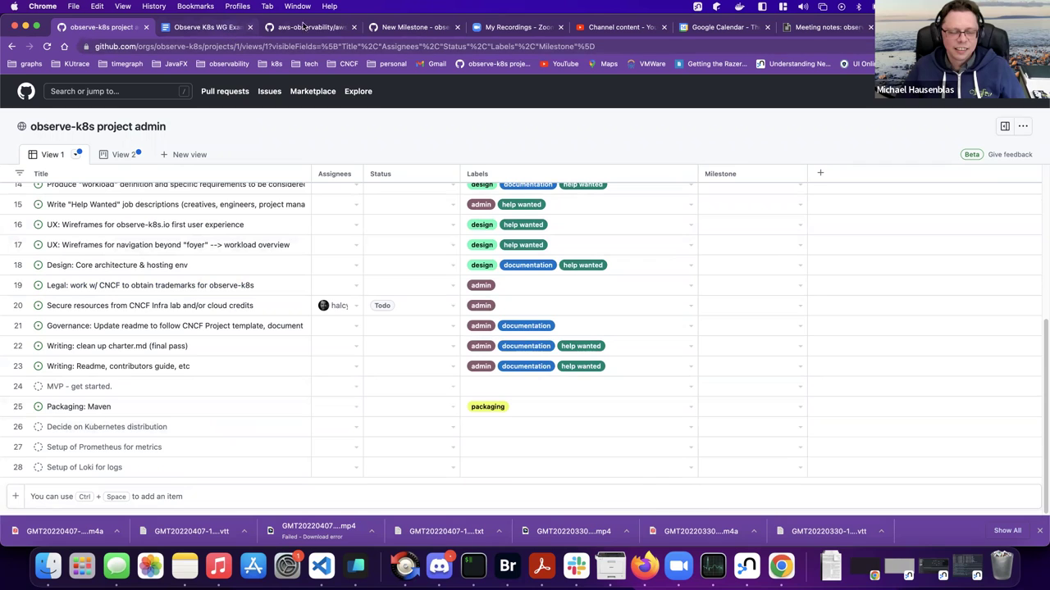
click(439, 29)
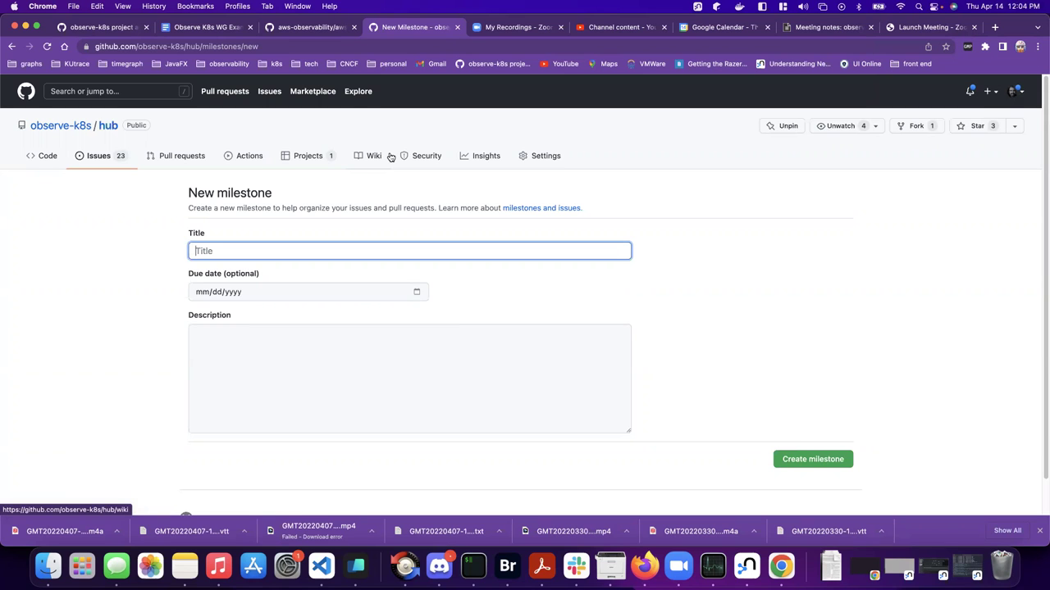
click(125, 33)
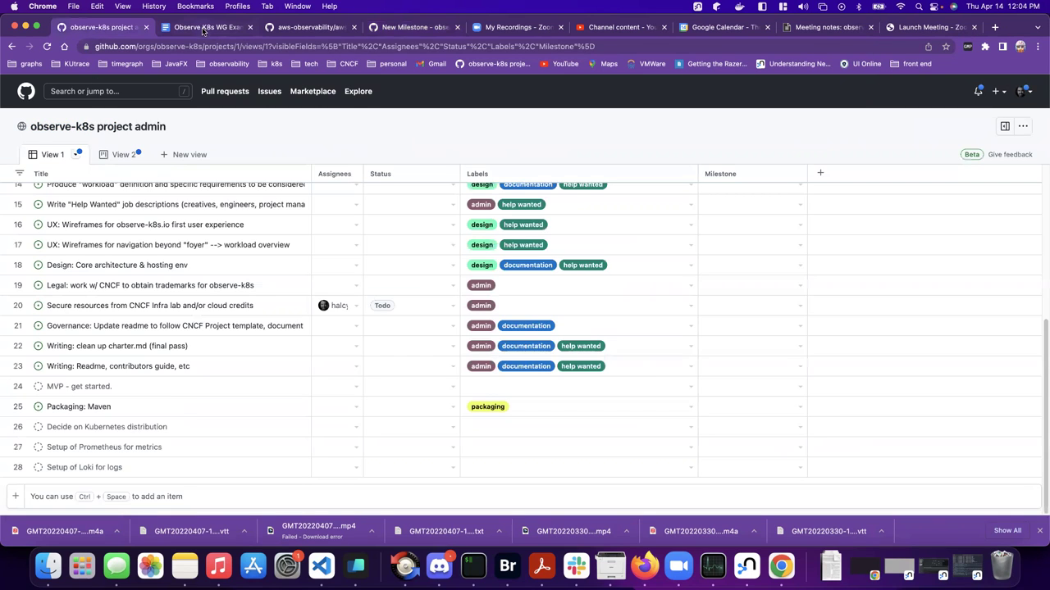
scroll(312, 326, up, 5)
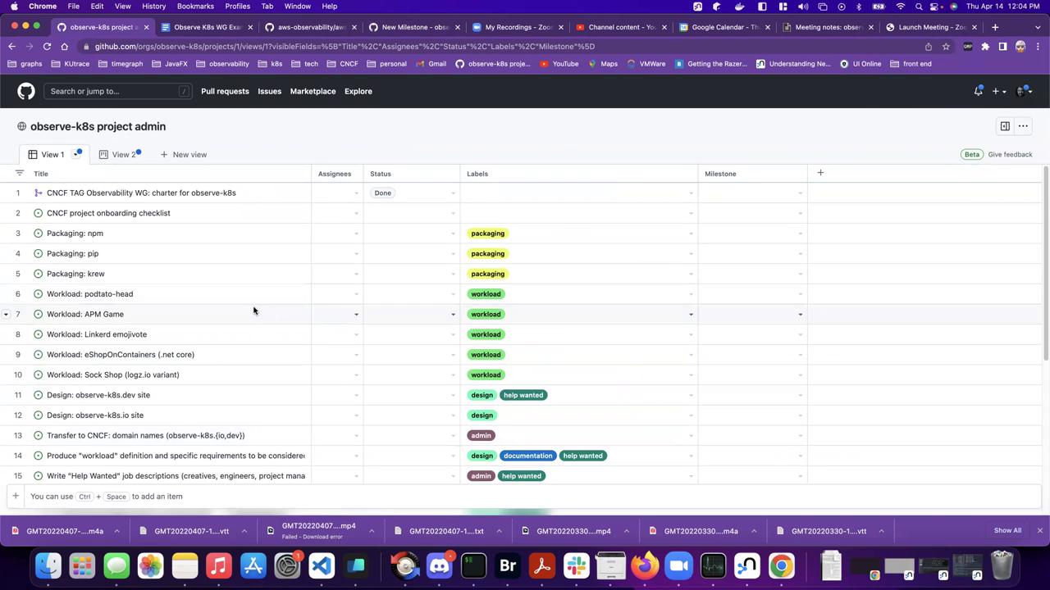
scroll(253, 318, down, 1)
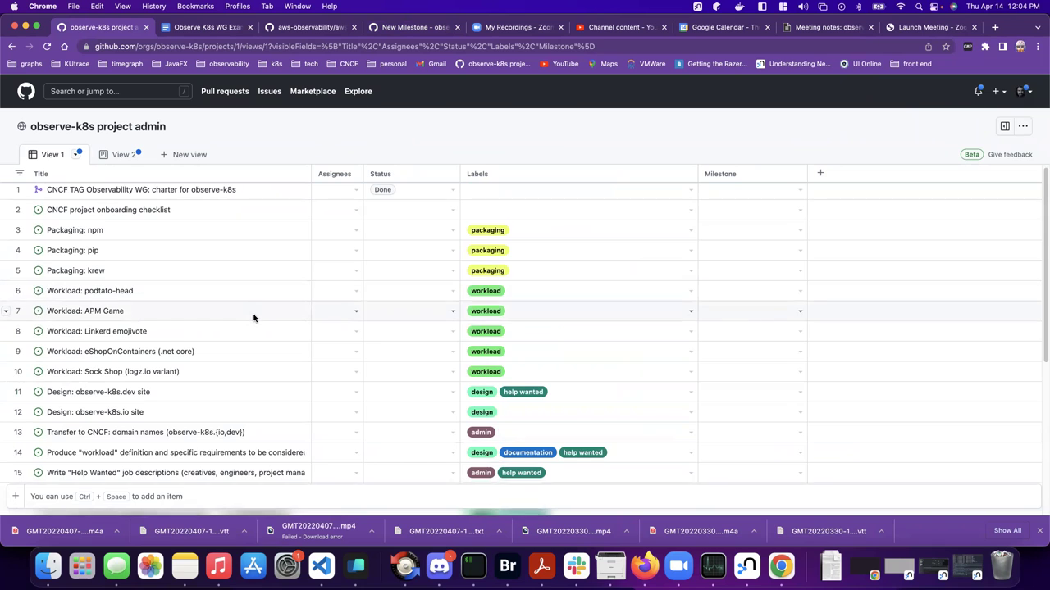
scroll(253, 318, down, 3)
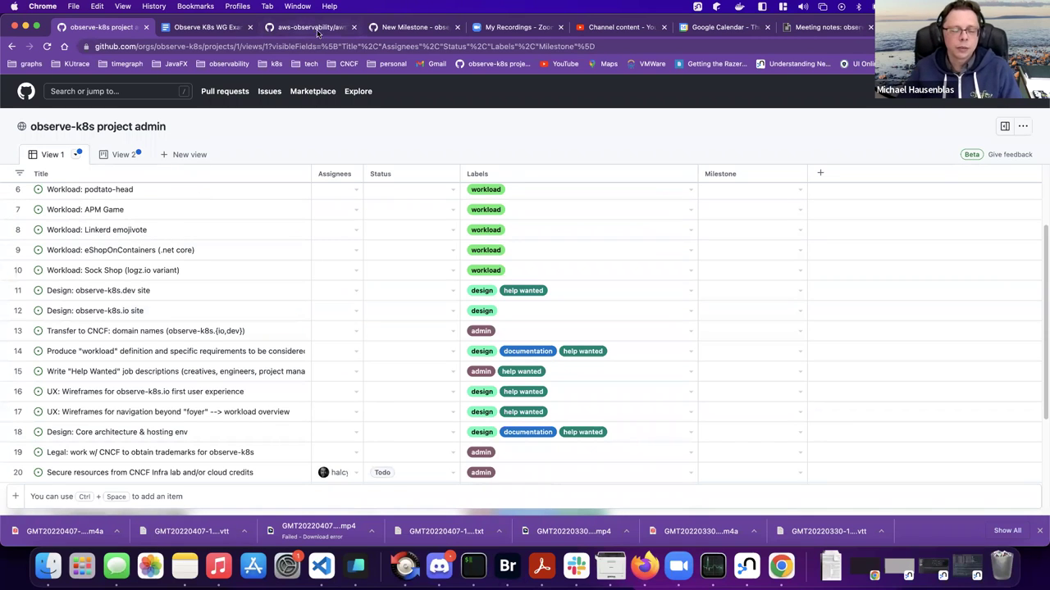
- Try draft milestone titles 'MVP: Showable' and 'Initial show-n-tell', then erase them
click(414, 30)
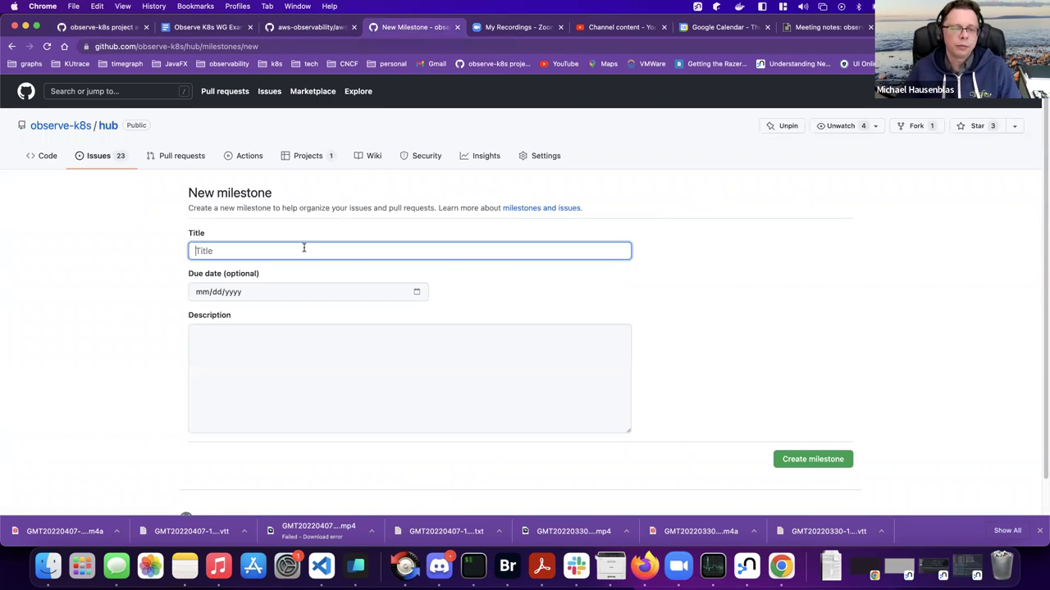
text(MVP: Sho)
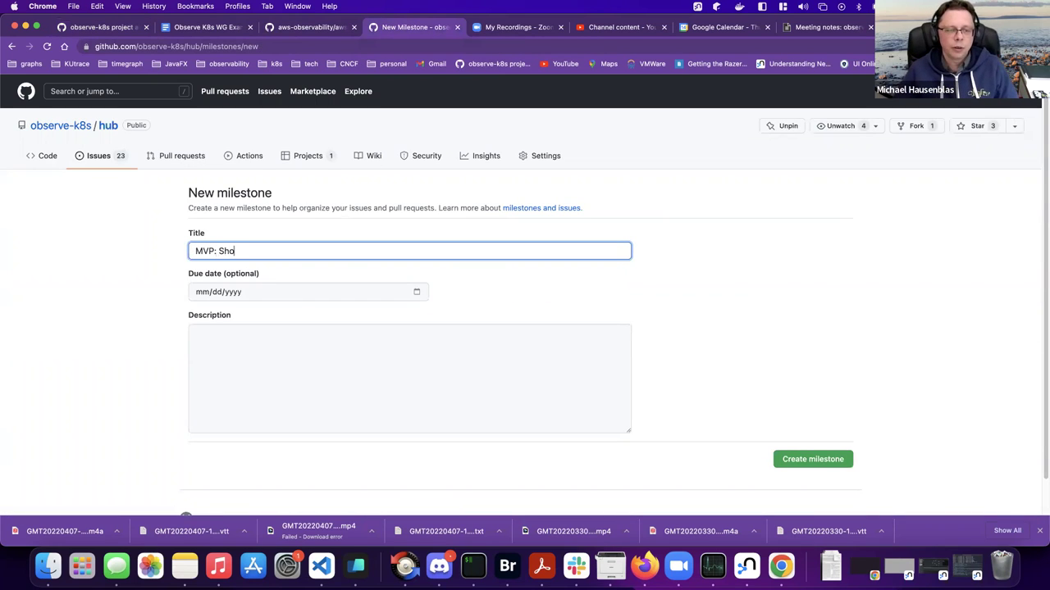
text(wable)
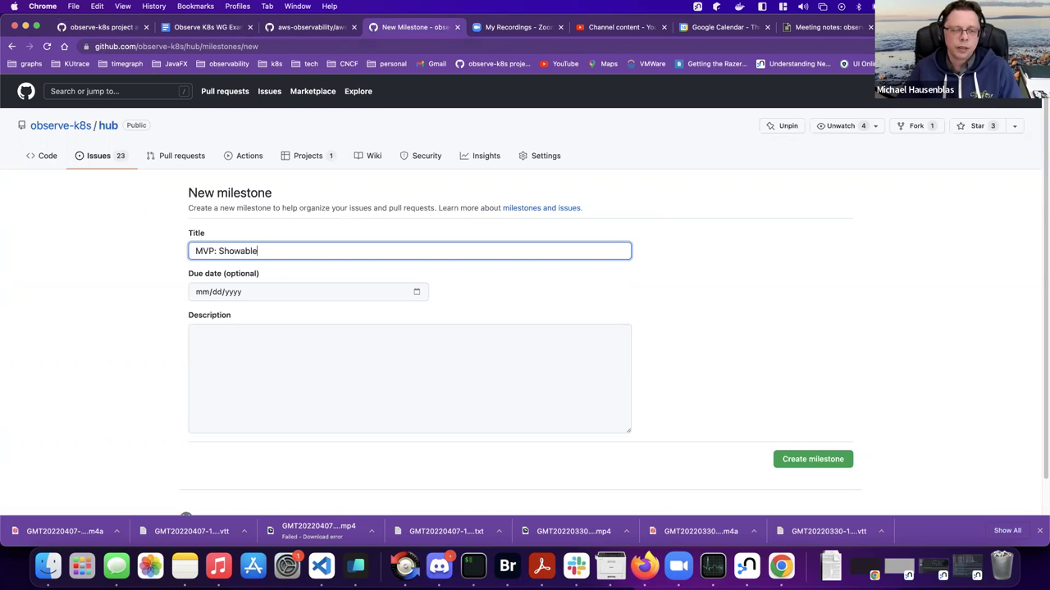
key(BackSpace)
key(BackSpace)
key(BackSpace)
key(BackSpace)
key(BackSpace)
key(BackSpace)
key(BackSpace)
key(BackSpace)
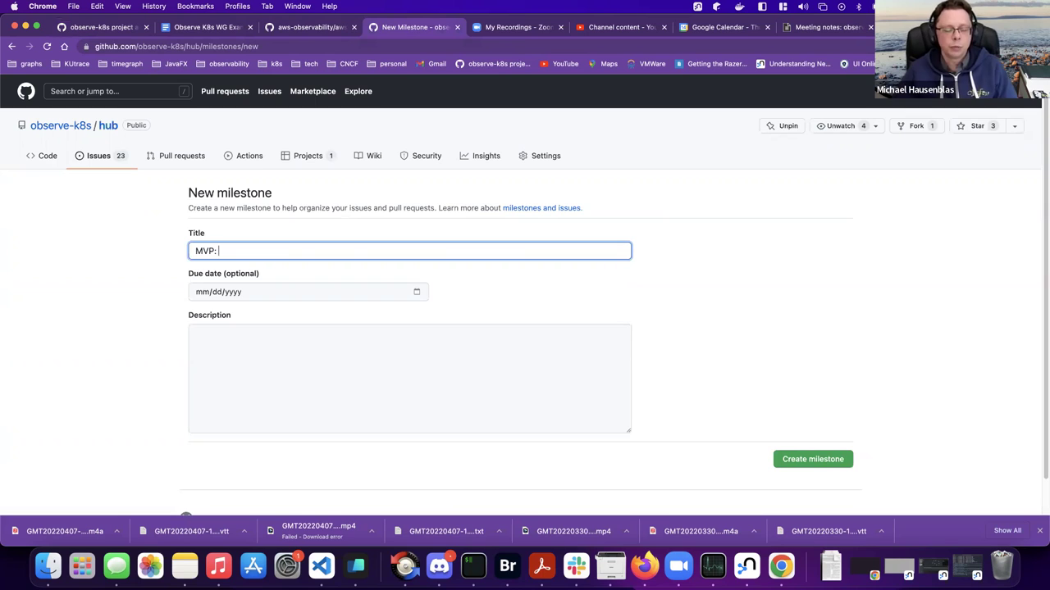
key(BackSpace)
key(BackSpace)
key(BackSpace)
key(BackSpace)
key(BackSpace)
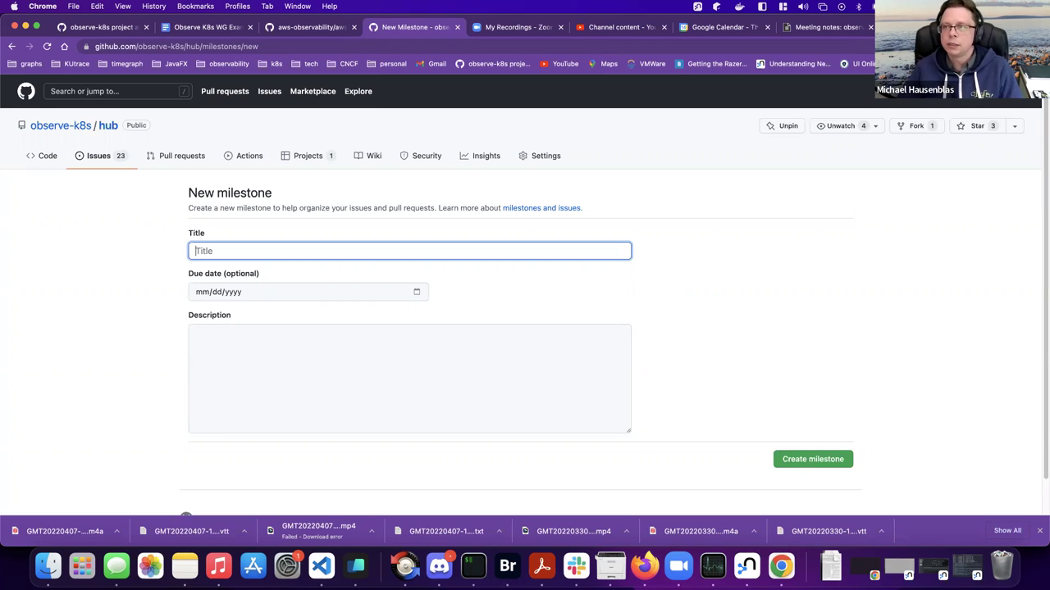
text(Initial )
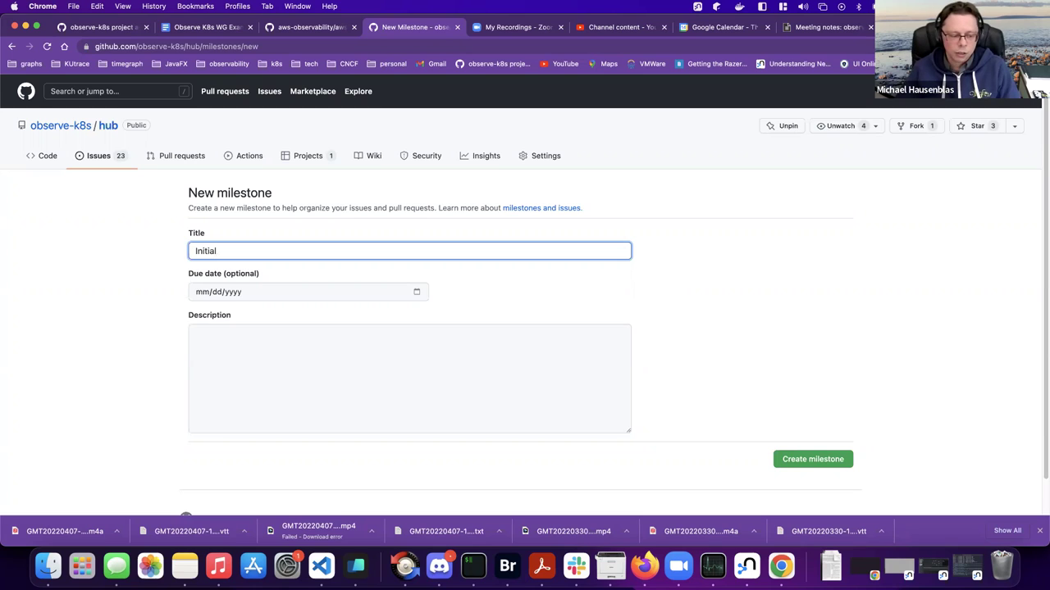
text(show-n-tell)
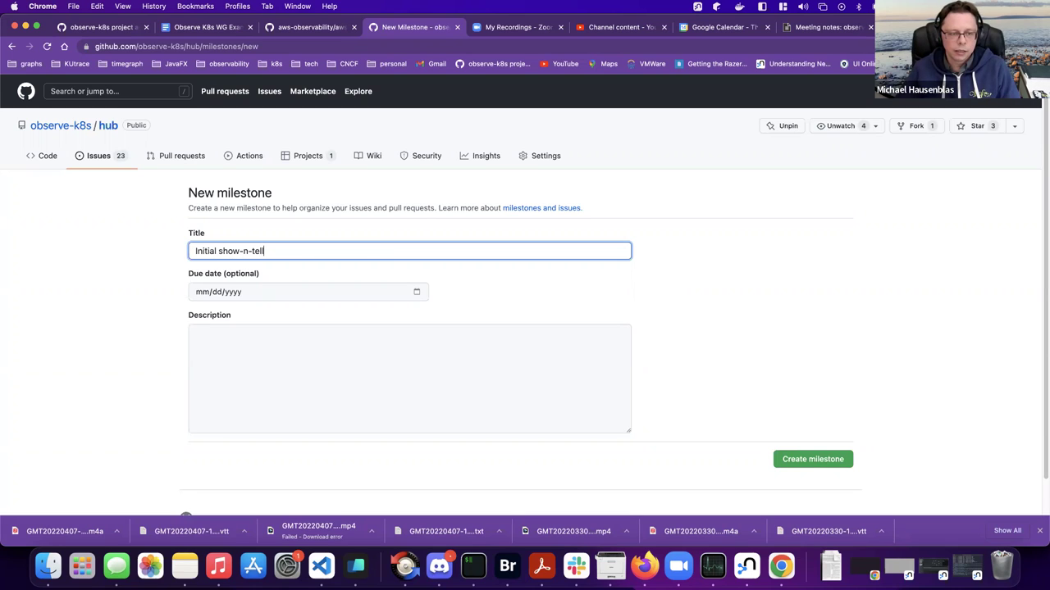
key(BackSpace)
key(BackSpace)
key(BackSpace)
key(BackSpace)
key(BackSpace)
key(BackSpace)
key(BackSpace)
key(BackSpace)
key(BackSpace)
key(BackSpace)
key(BackSpace)
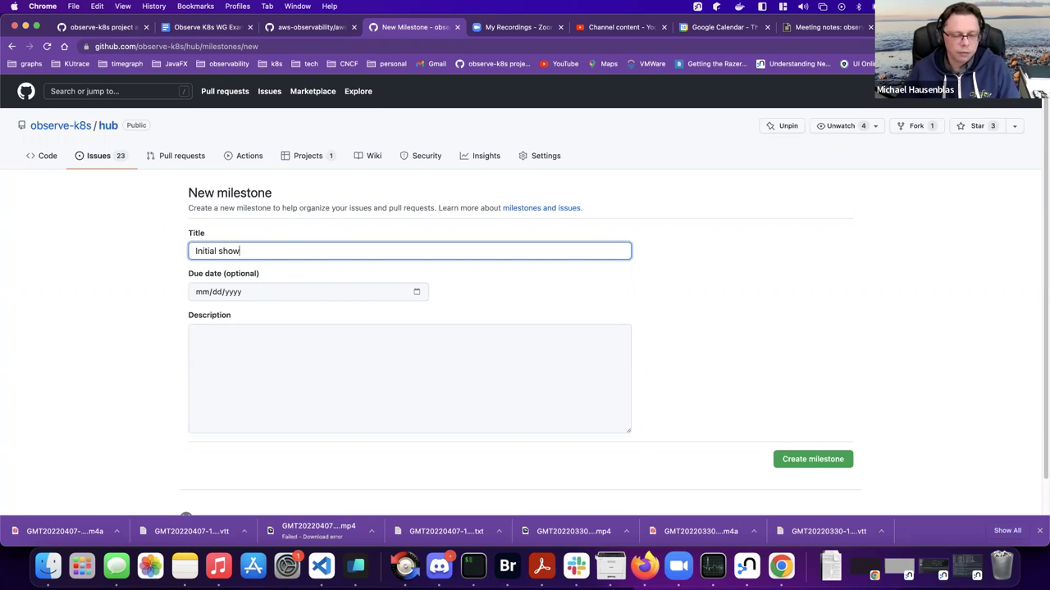
- Rework the milestone title until it reads 'KubeCon EU demo'
text(Sh)
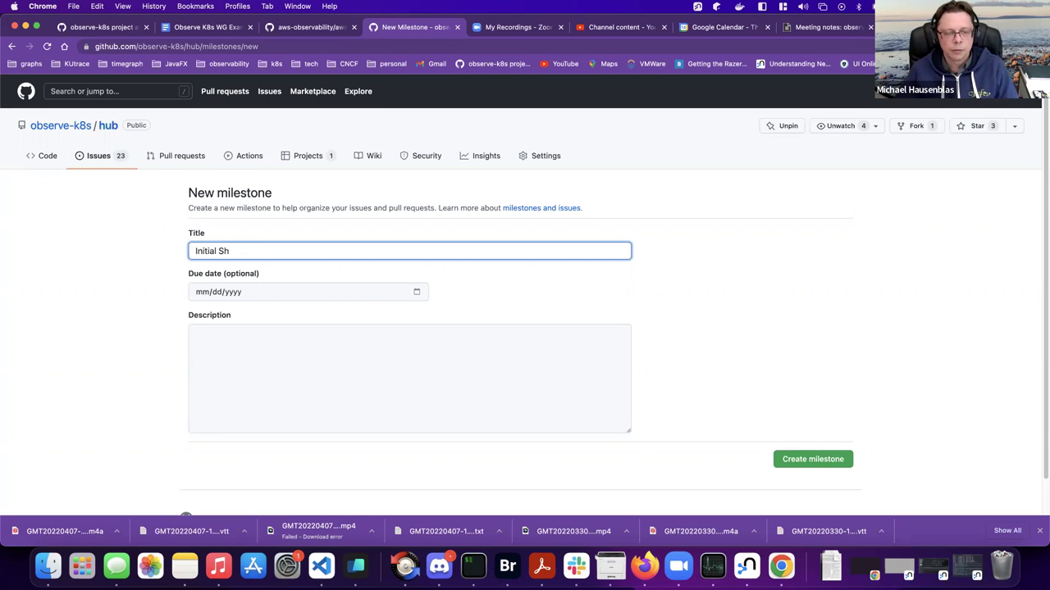
key(BackSpace)
key(BackSpace)
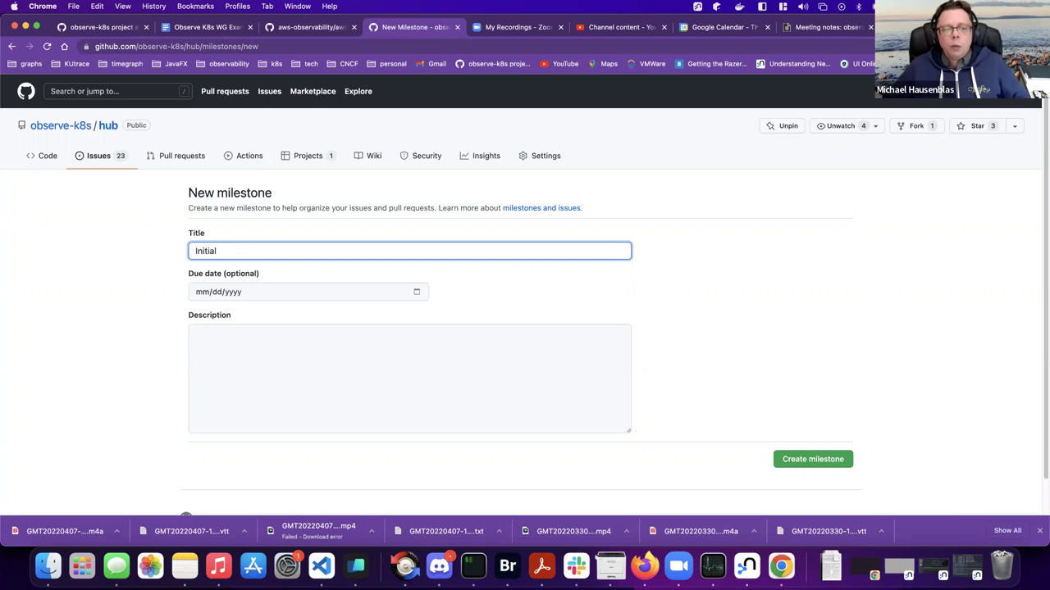
text(Demo)
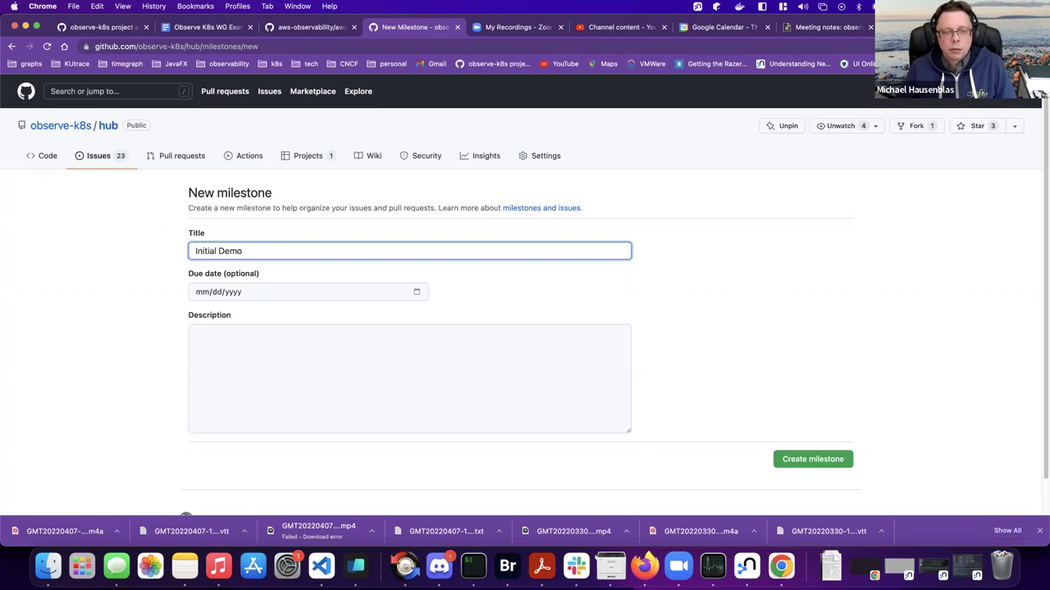
text( for KubeCon )
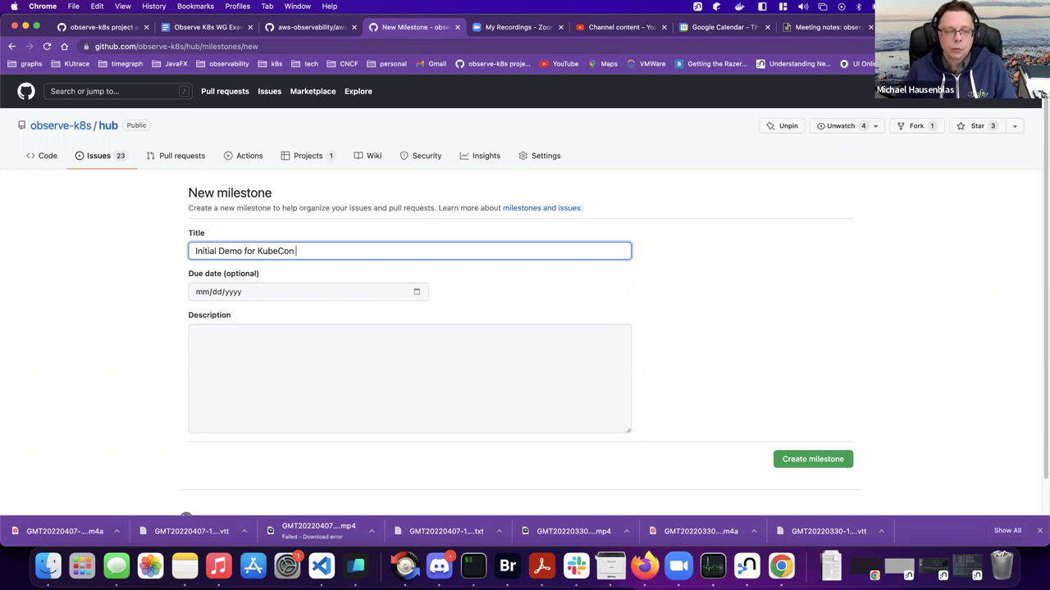
text(EU)
key(BackSpace)
key(BackSpace)
key(BackSpace)
key(BackSpace)
key(BackSpace)
key(BackSpace)
key(BackSpace)
key(BackSpace)
key(BackSpace)
key(BackSpace)
key(BackSpace)
key(BackSpace)
key(BackSpace)
key(BackSpace)
key(BackSpace)
key(BackSpace)
key(BackSpace)
key(BackSpace)
key(BackSpace)
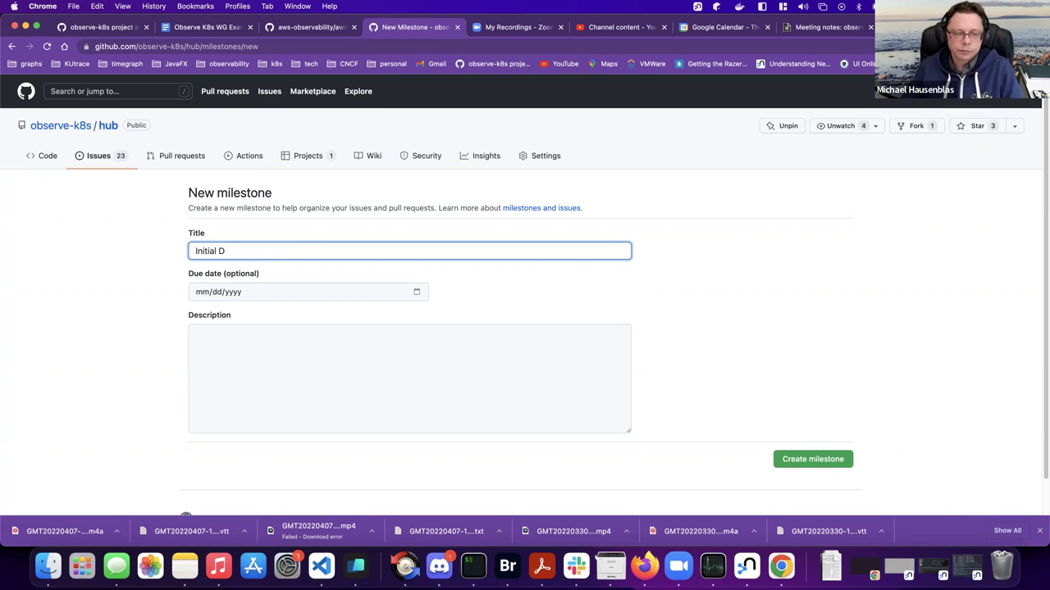
key(BackSpace)
key(BackSpace)
key(BackSpace)
key(BackSpace)
key(BackSpace)
key(BackSpace)
key(BackSpace)
text(KubeCon)
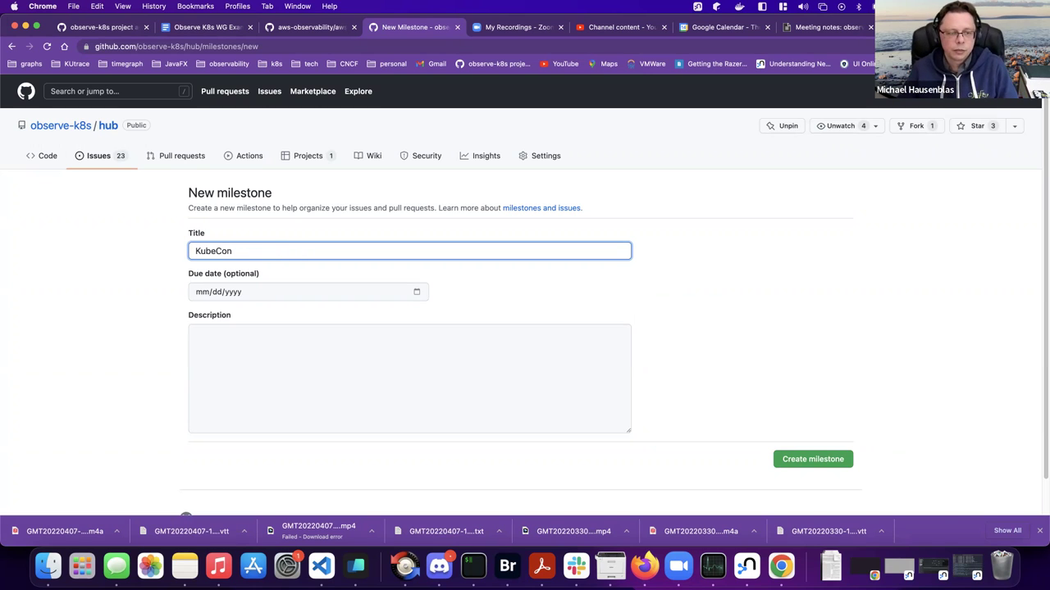
text( EU)
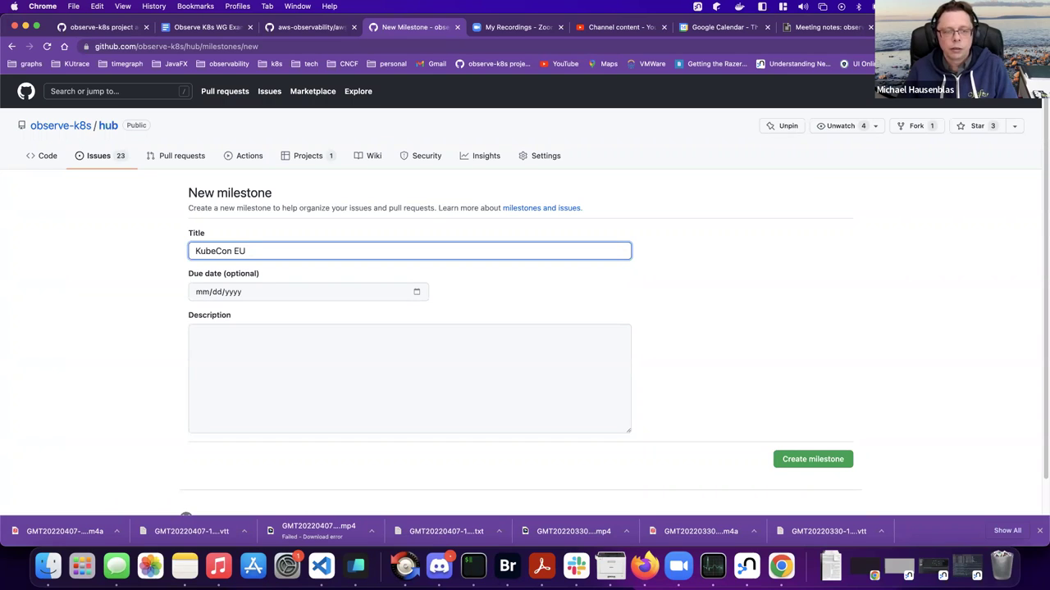
text(demo)
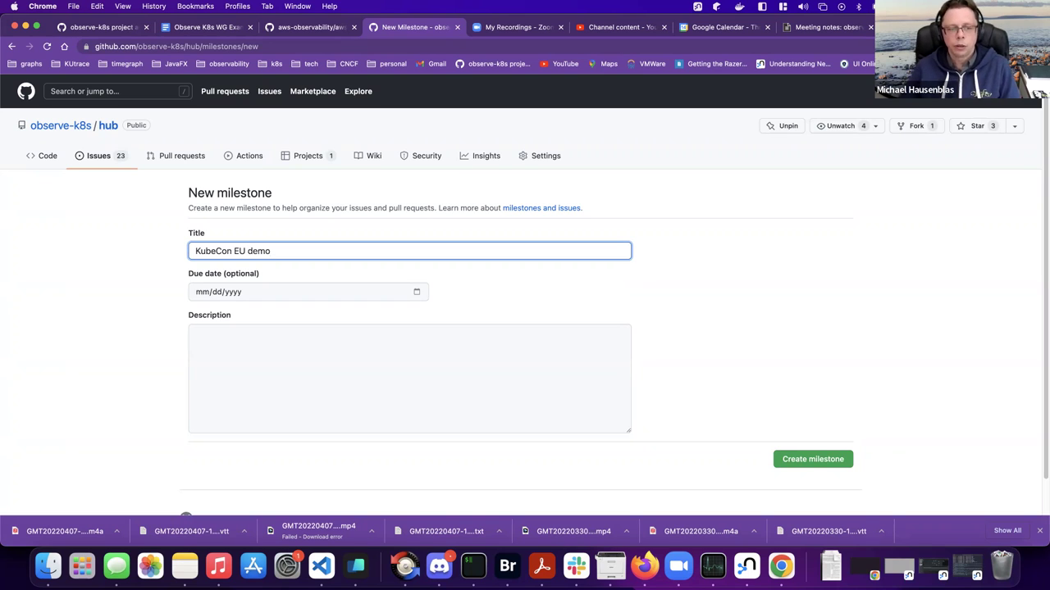
- Bring up the due-date calendar and advance it to May 2022
click(416, 292)
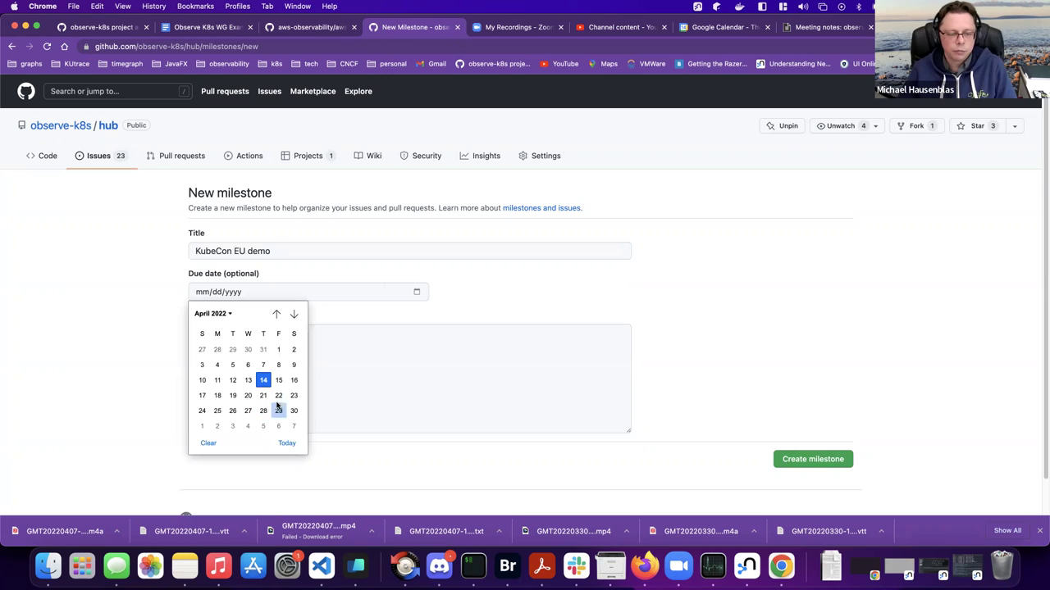
click(294, 314)
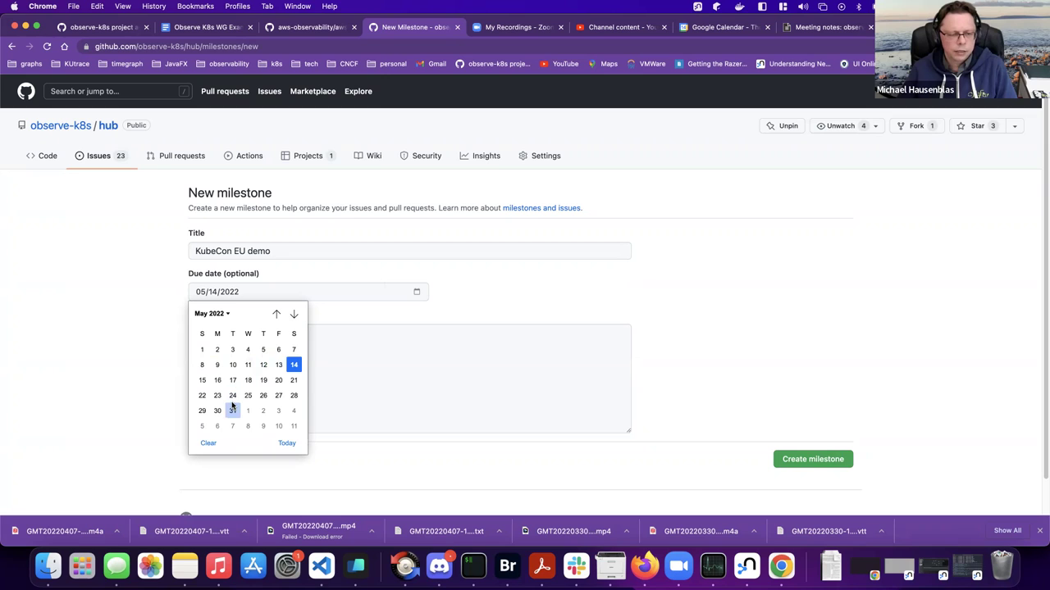
- Set the due date to May 12 and begin an 'Initial MVP for a show and tell' description
click(264, 365)
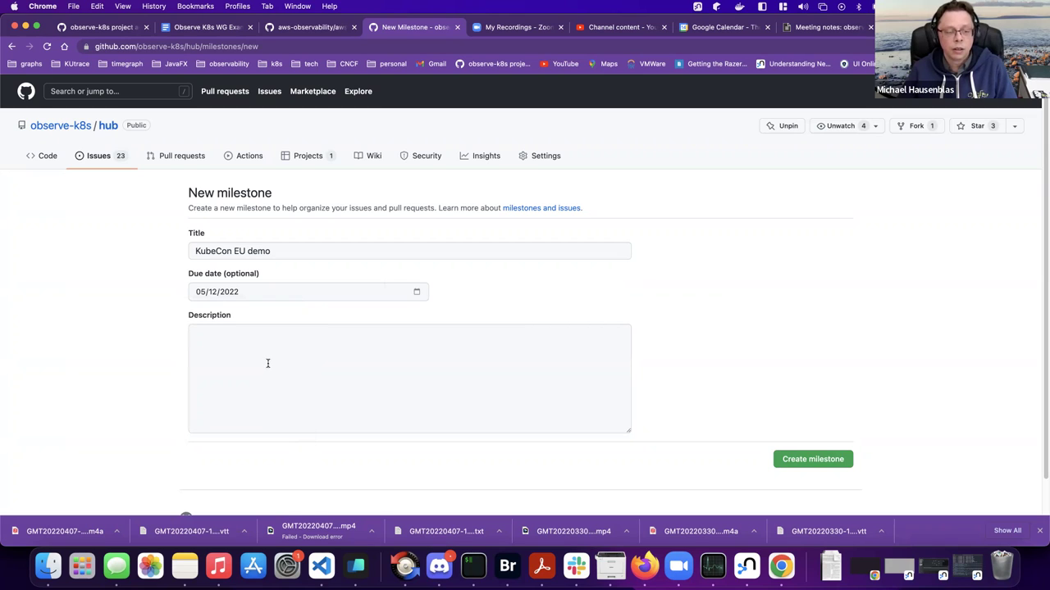
click(272, 361)
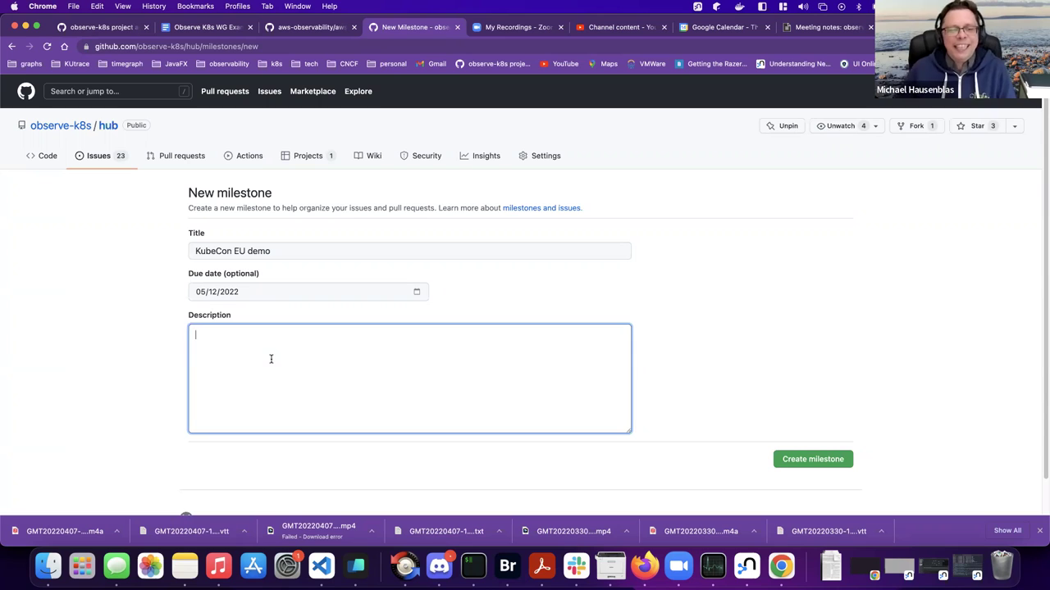
text(Put)
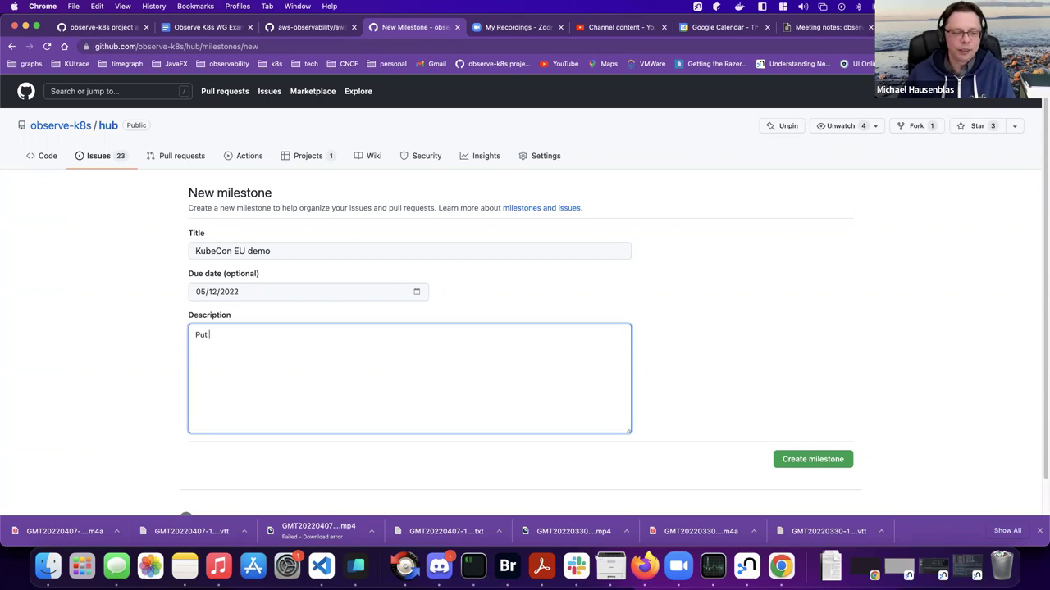
text(Initial MVP for a)
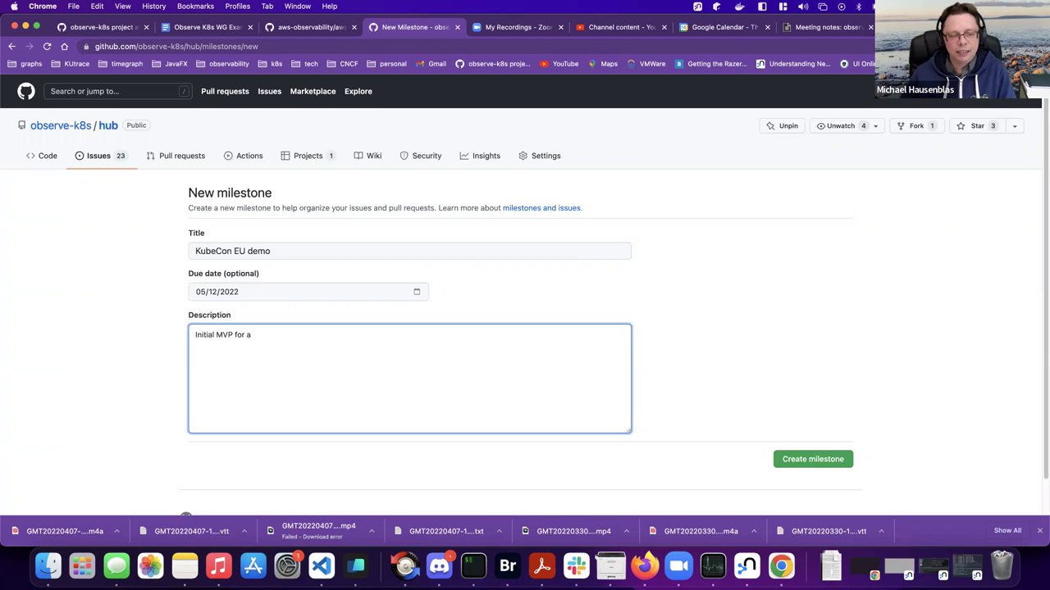
text( show)
text(ca)
key(BackSpace)
key(BackSpace)
key(BackSpace)
key(BackSpace)
key(BackSpace)
key(BackSpace)
key(BackSpace)
text("show and tell")
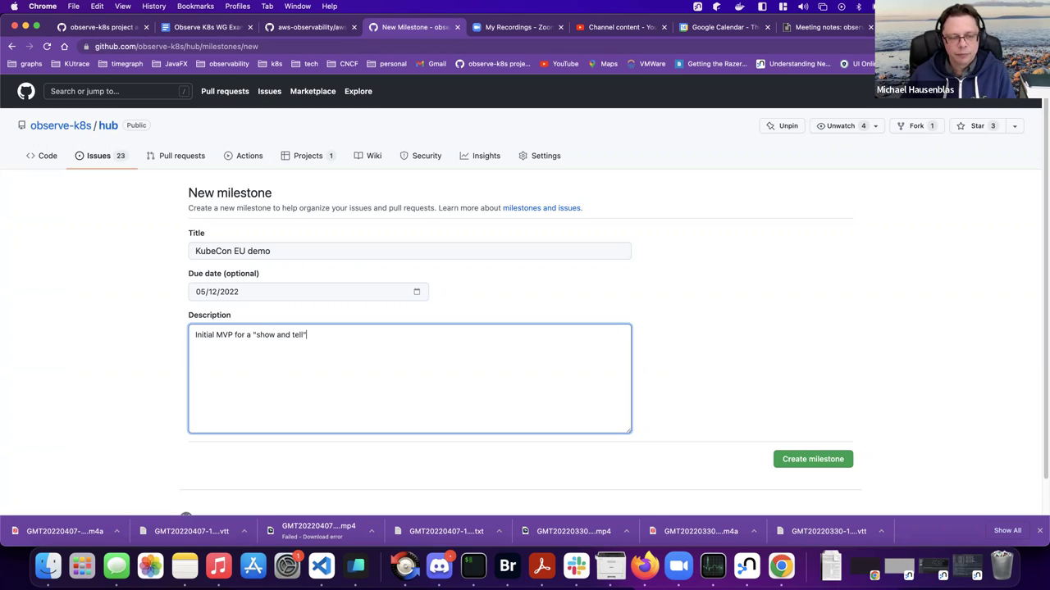
text( for KubeCon.  the 12th is the last date)
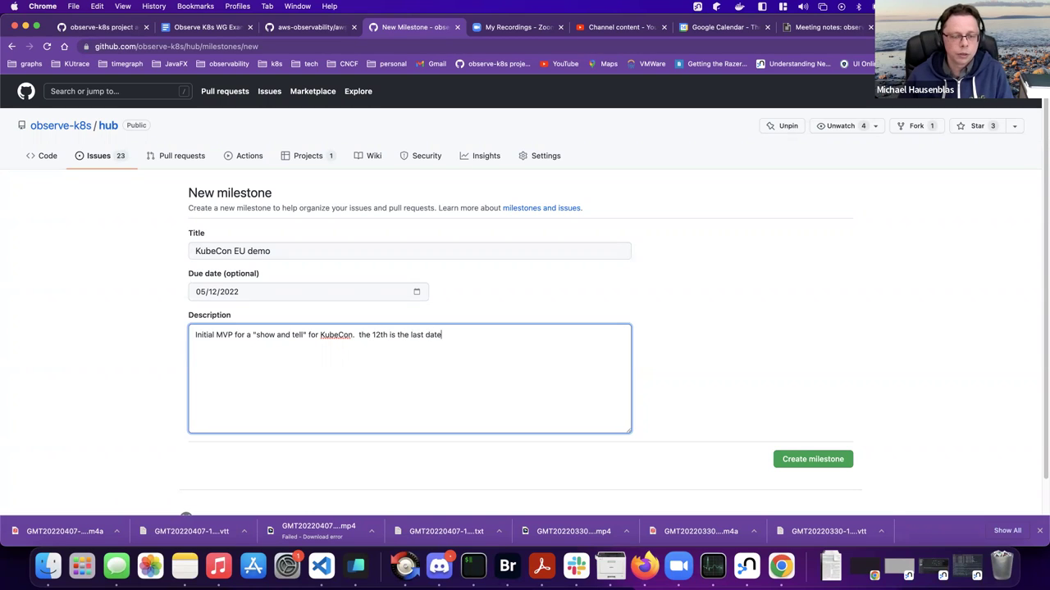
- Finish the description 'for KubeCon', drop the last-date sentence, and create the milestone
key(super+shift+Right)
key(BackSpace)
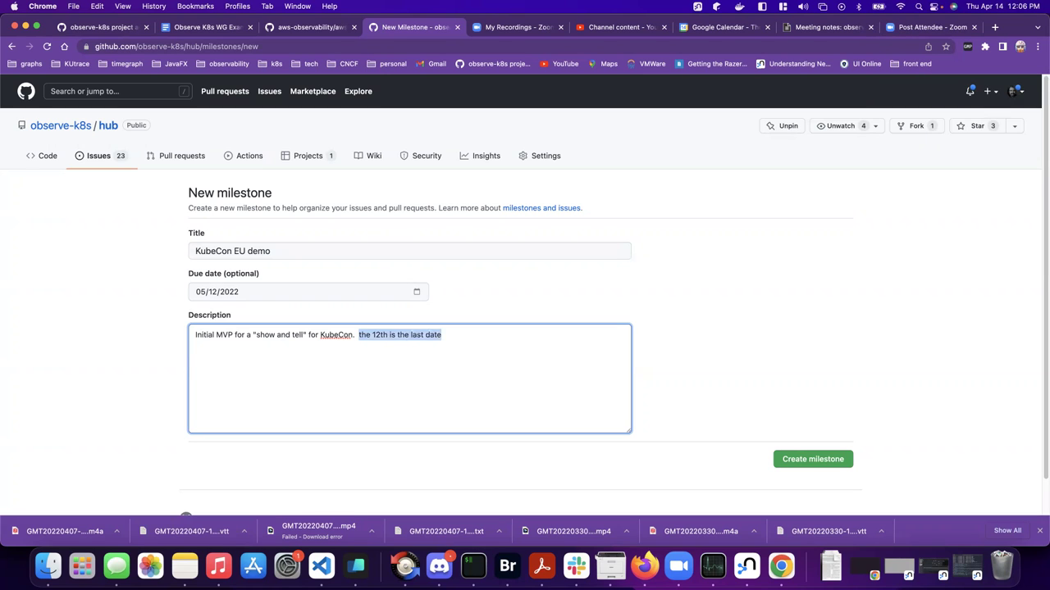
click(794, 469)
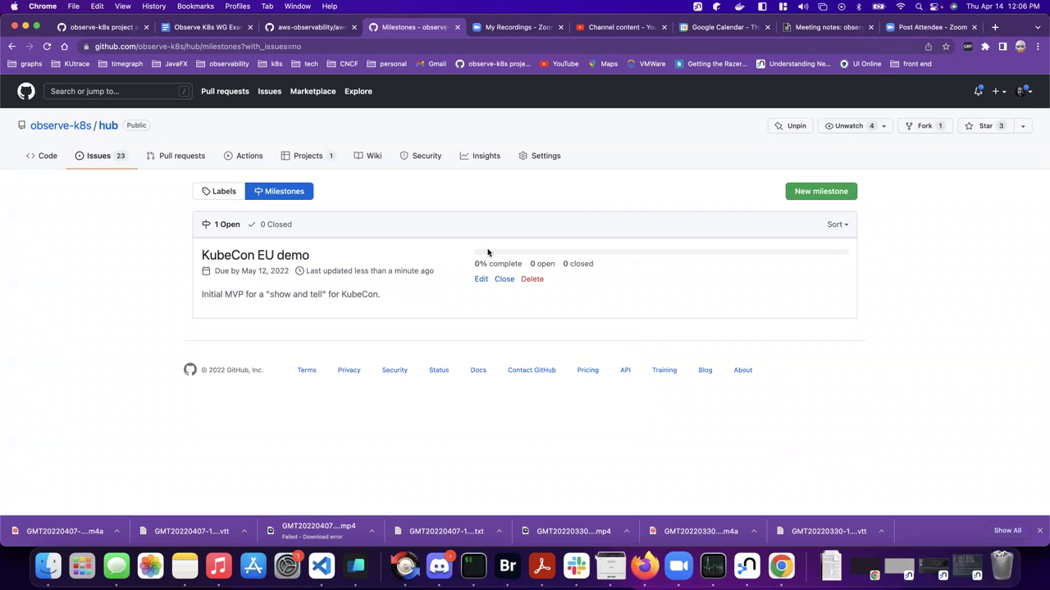
- On the project admin board, give items 18 and 20 the KubeCon EU demo milestone
click(119, 27)
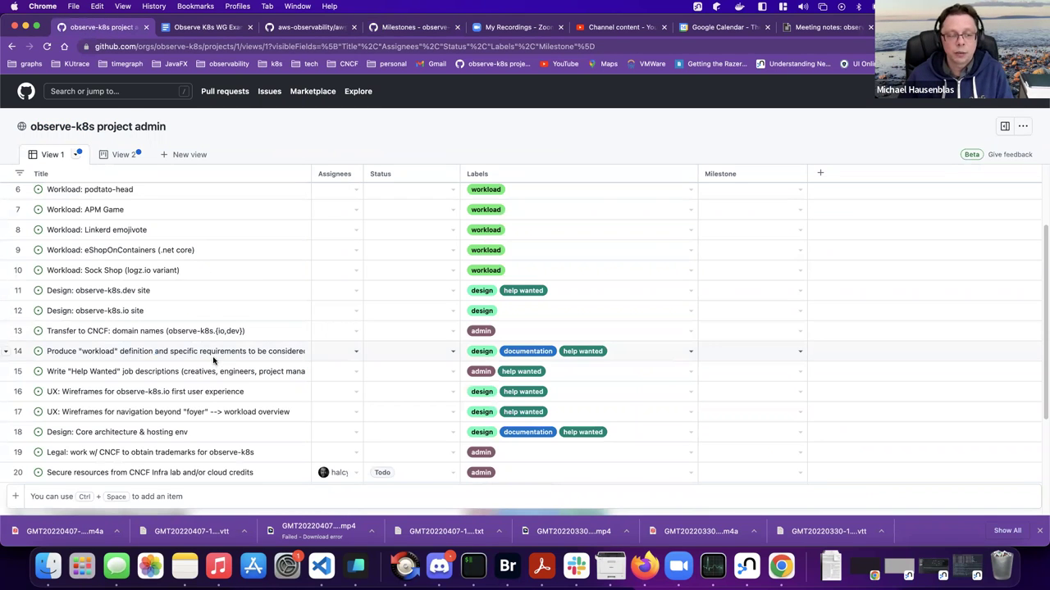
scroll(213, 361, down, 2)
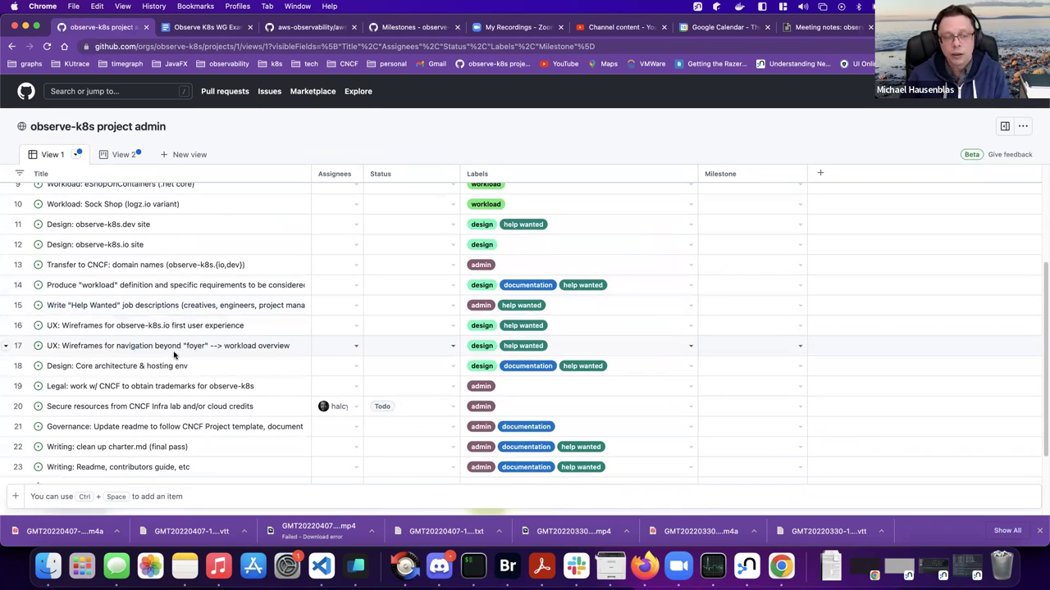
click(801, 368)
click(766, 445)
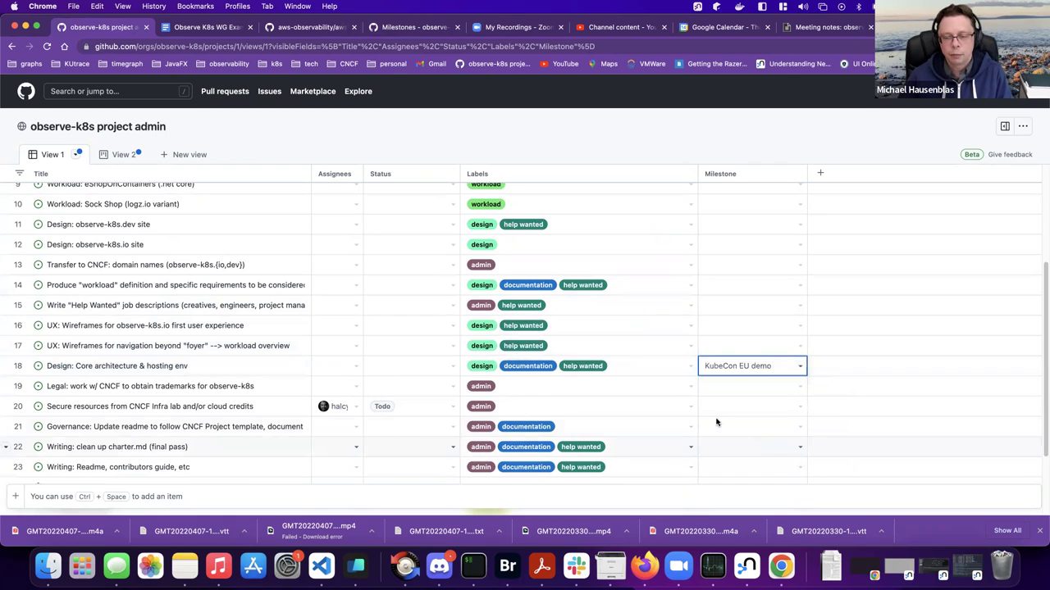
click(799, 407)
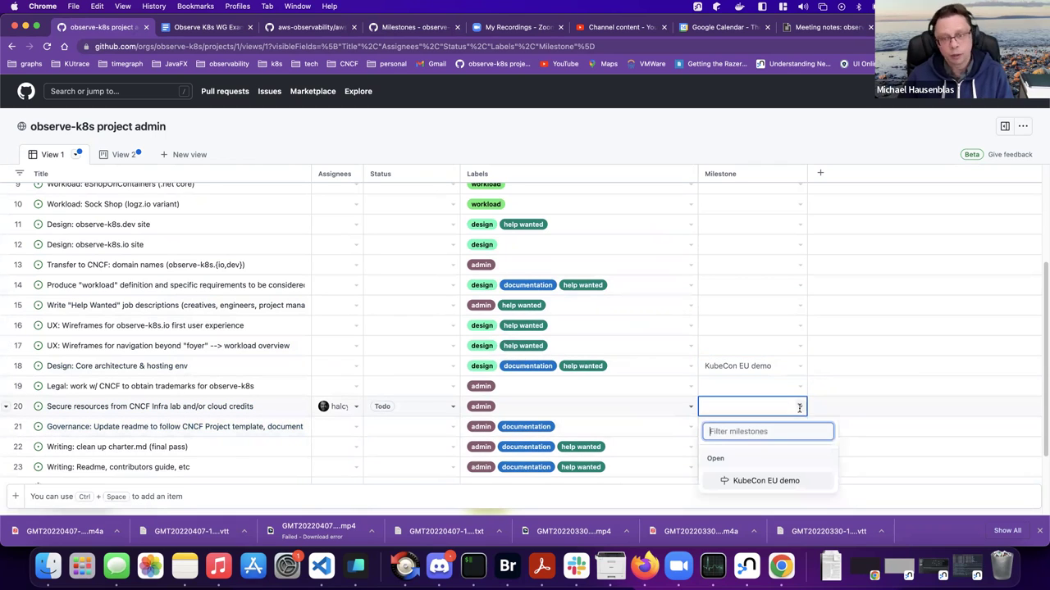
click(764, 481)
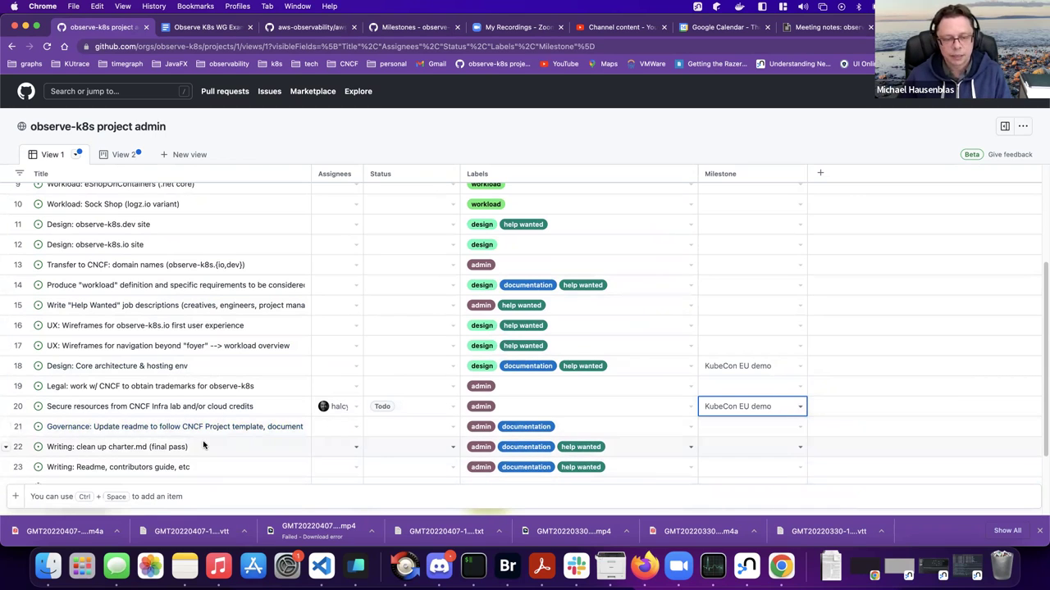
- Give items 22 and 23 the KubeCon EU demo milestone as well
scroll(203, 446, down, 3)
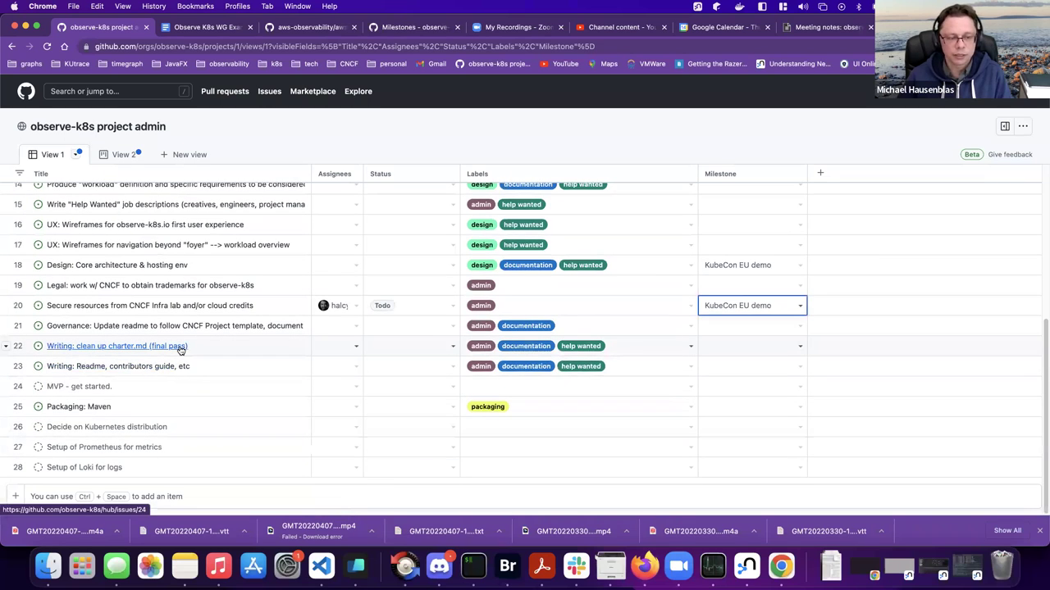
click(798, 346)
click(773, 420)
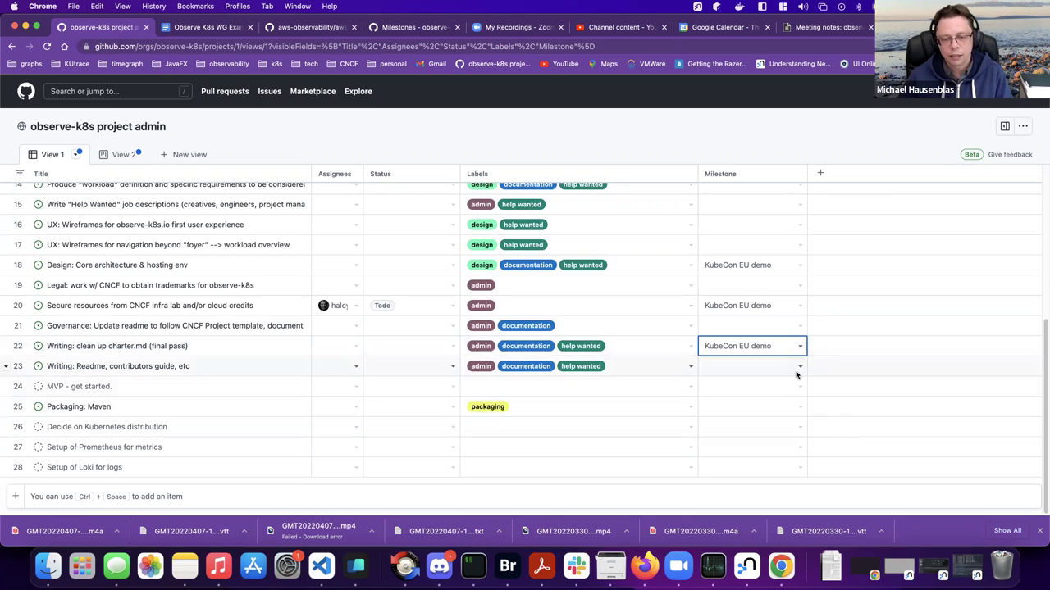
click(798, 367)
click(764, 440)
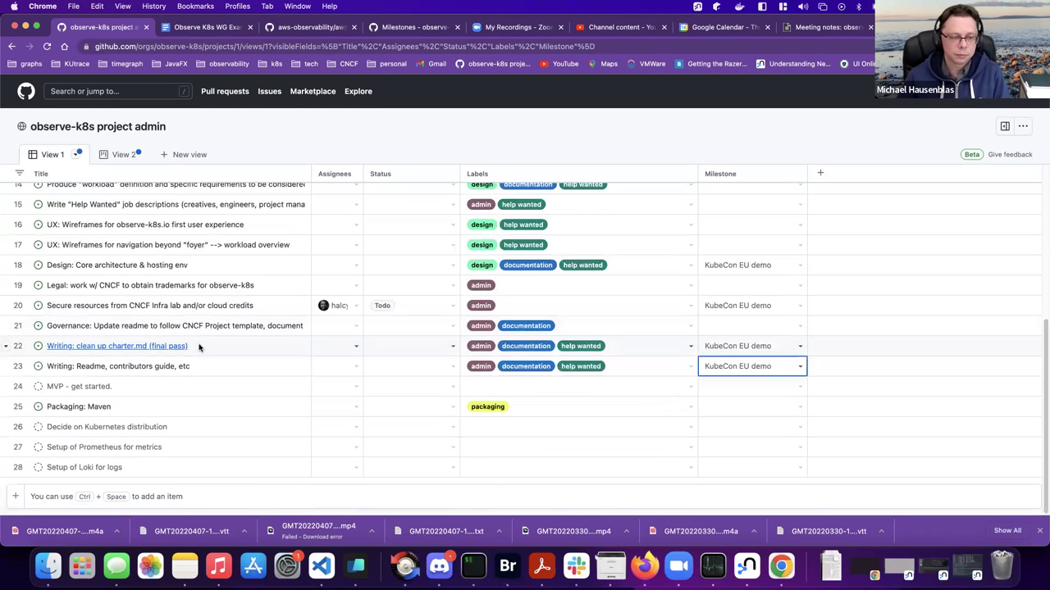
click(73, 496)
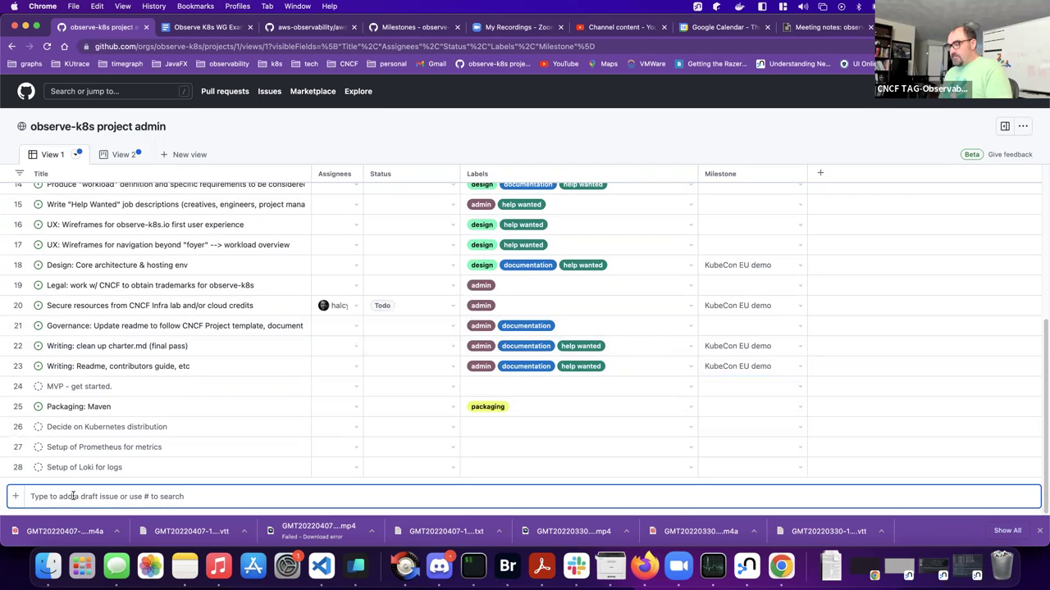
- Type the new draft item 'KubeCon EU: Where / how can we show observe-k8s'
text(Deter)
key(BackSpace)
key(BackSpace)
key(BackSpace)
key(BackSpace)
key(BackSpace)
text(KubeCon)
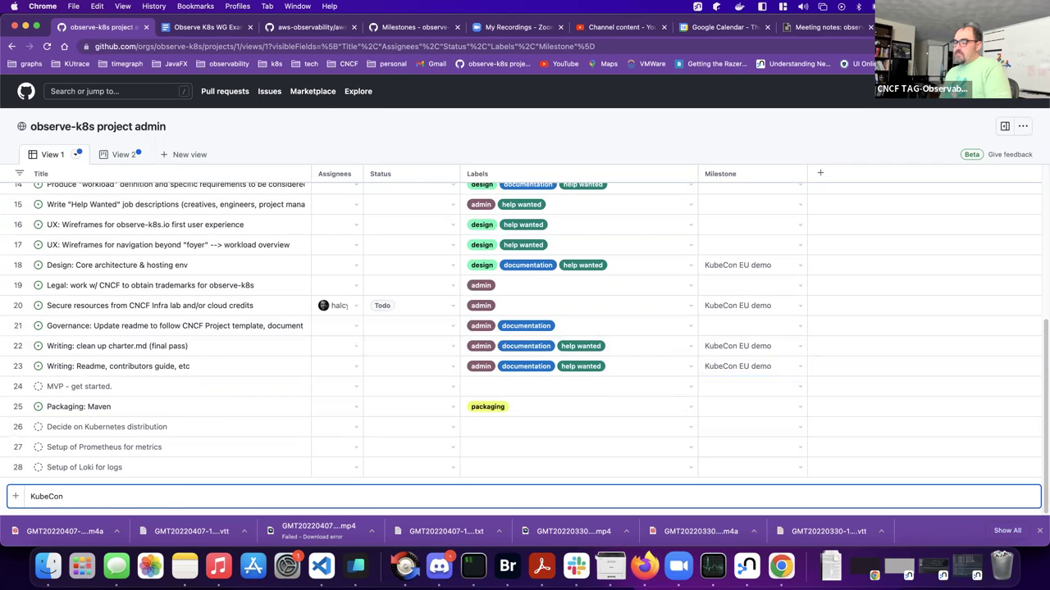
text( EU:L)
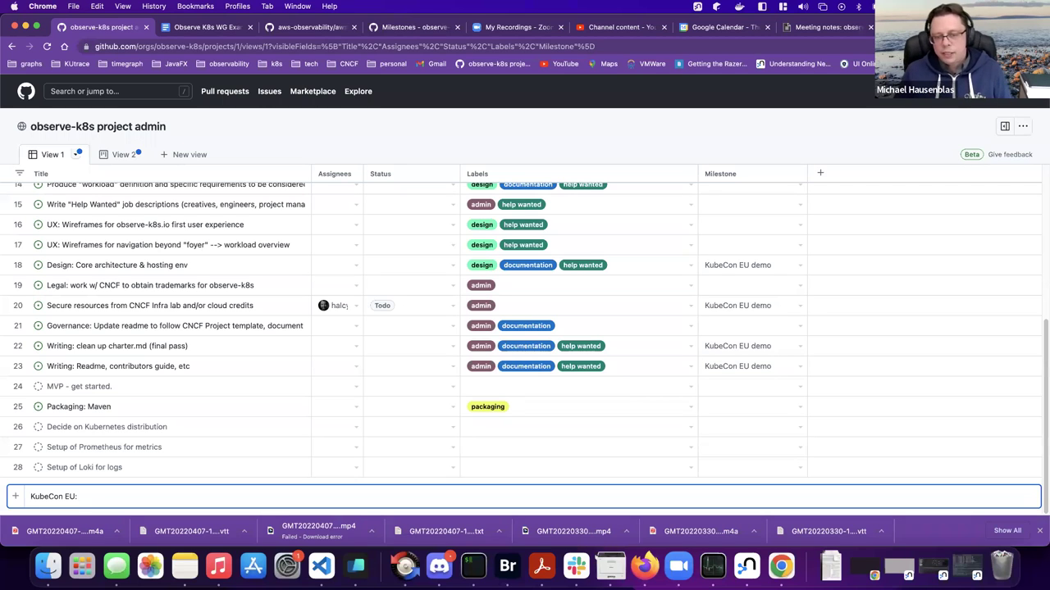
text(Where / how can )
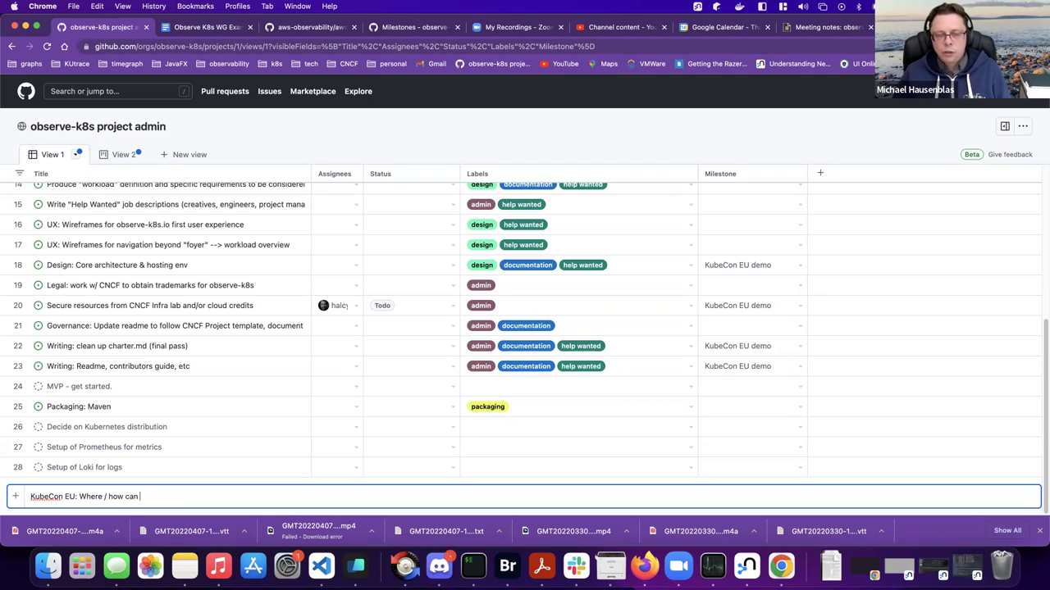
text(we show)
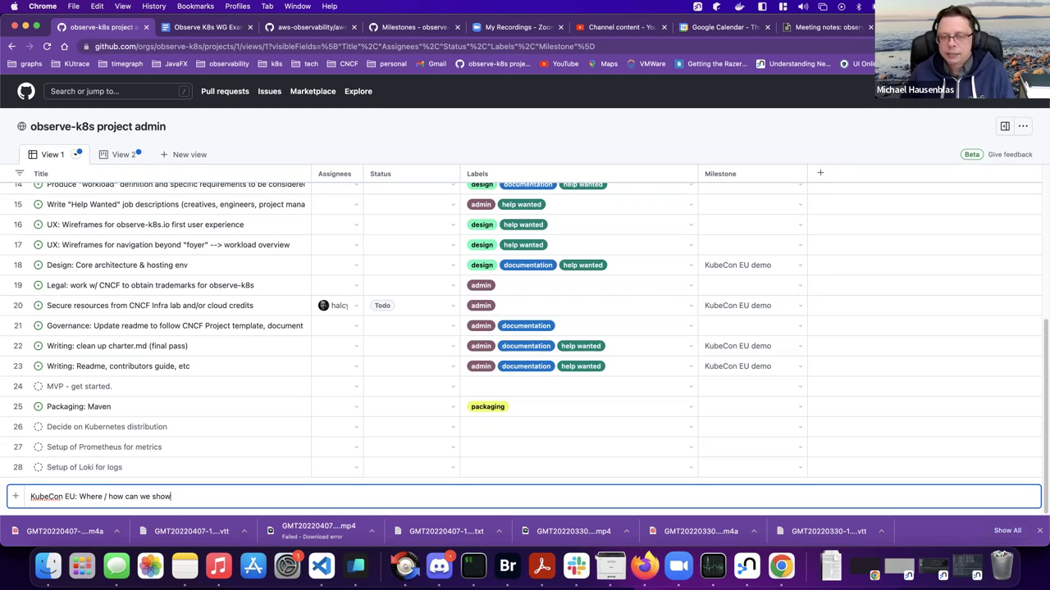
text( observe-k8s)
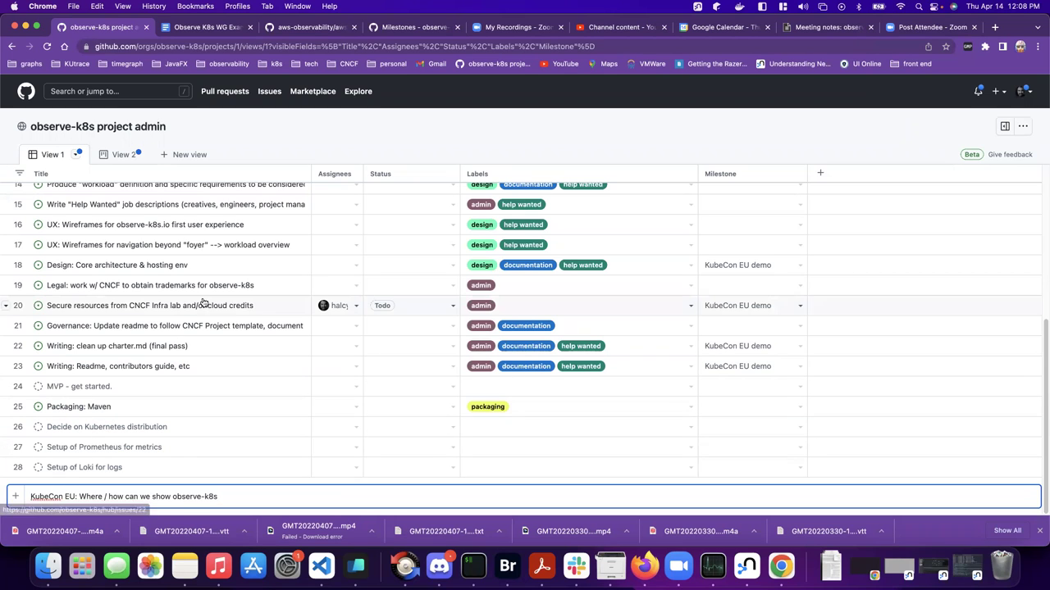
- Leave the cloud credits item at Todo and set the core architecture item to Todo
click(455, 307)
click(455, 308)
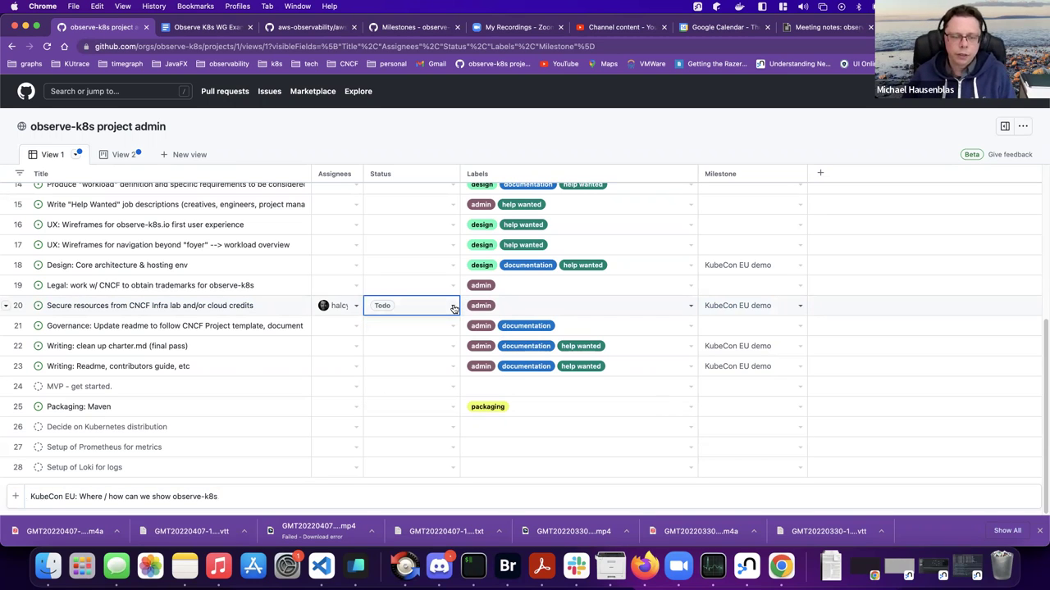
click(453, 267)
key(Return)
click(392, 312)
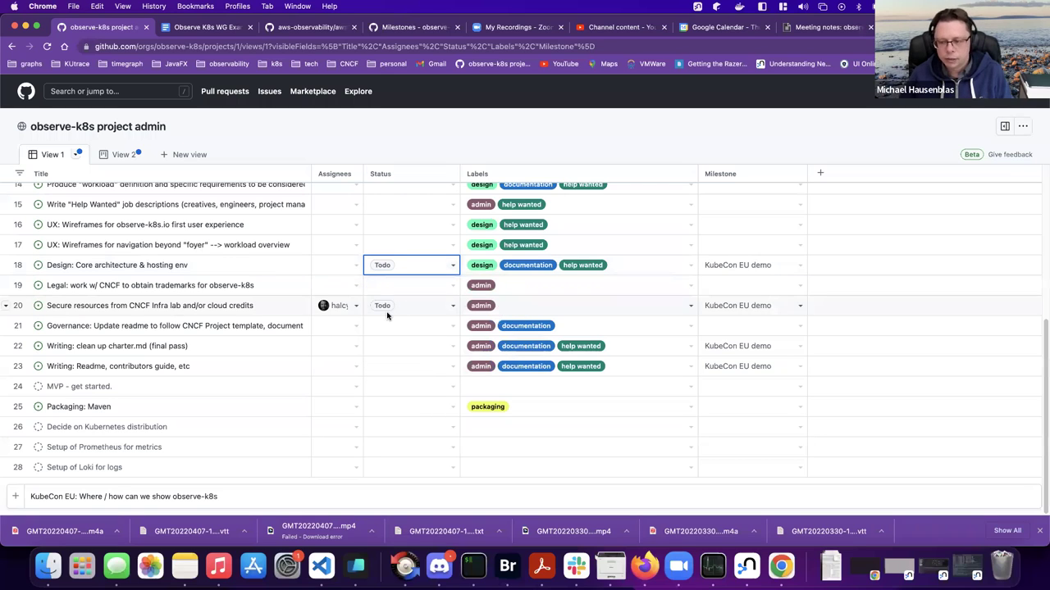
- Set the charter cleanup and readme/contributors guide items to Todo, then return to the top
click(452, 348)
click(417, 397)
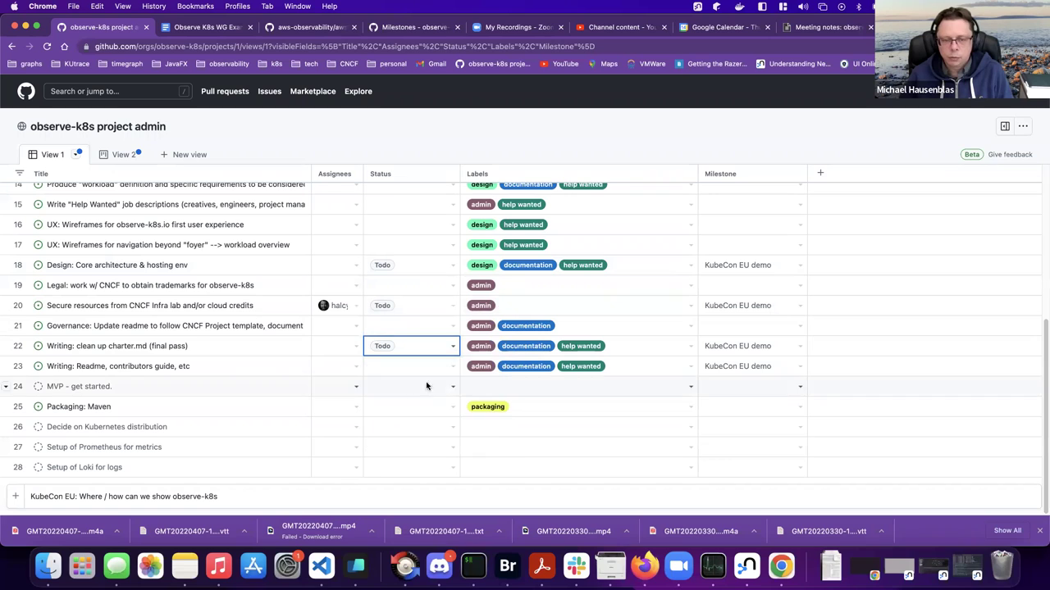
click(453, 367)
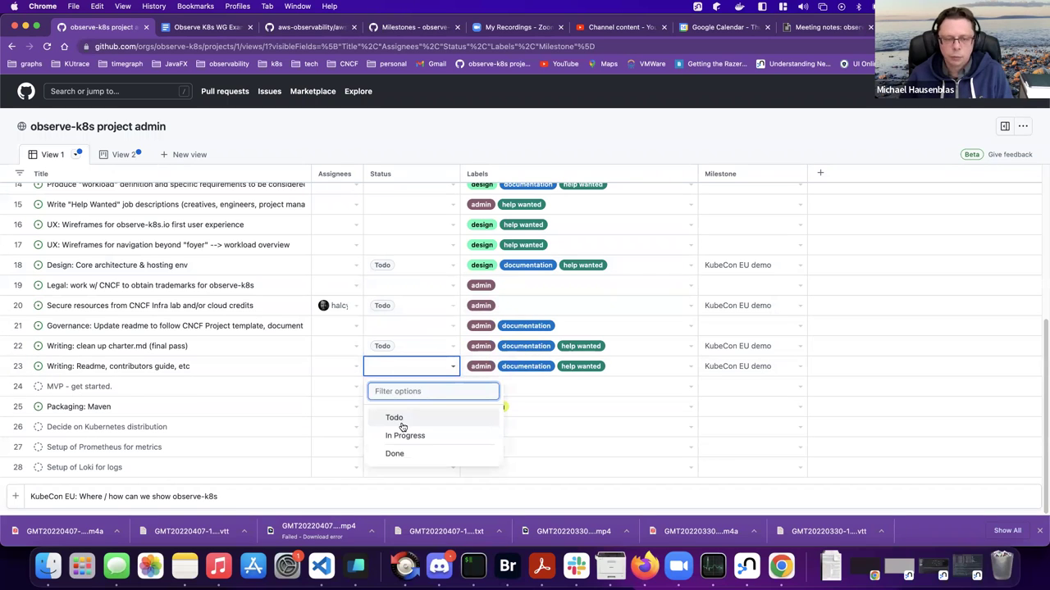
click(401, 419)
scroll(406, 382, up, 3)
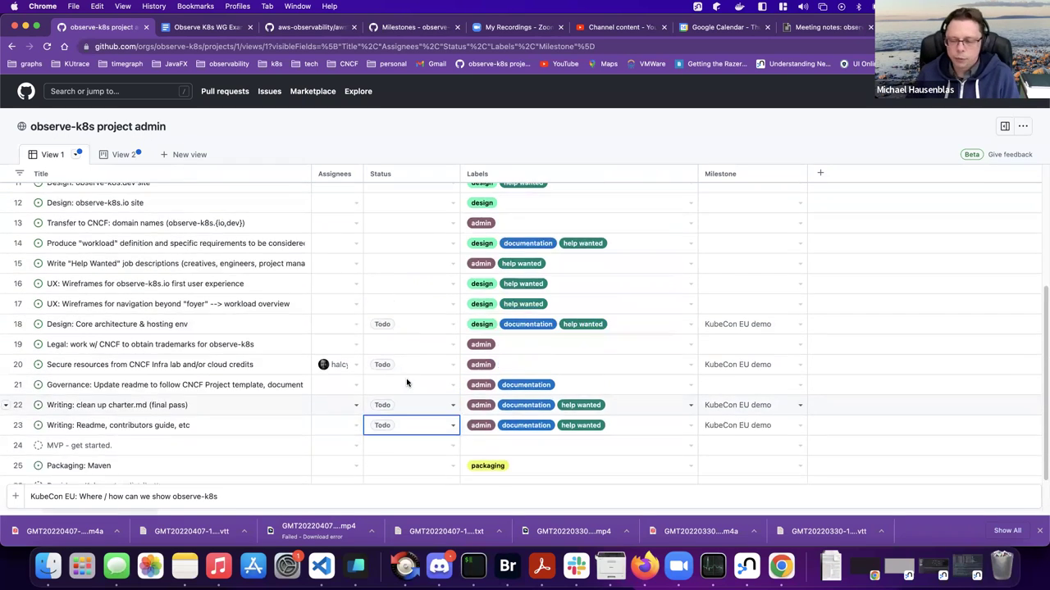
scroll(406, 382, up, 4)
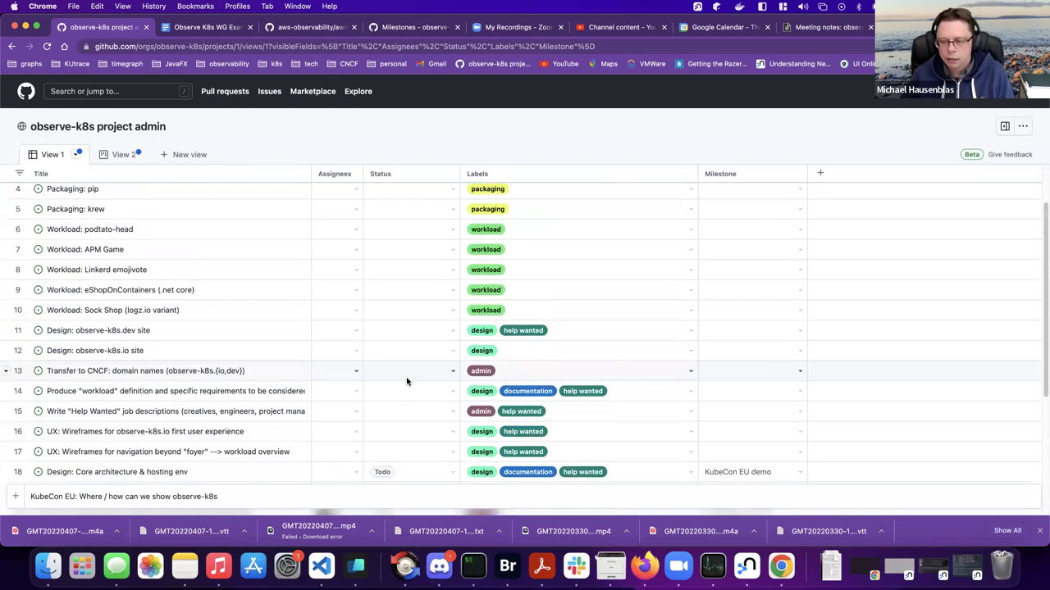
scroll(406, 379, up, 2)
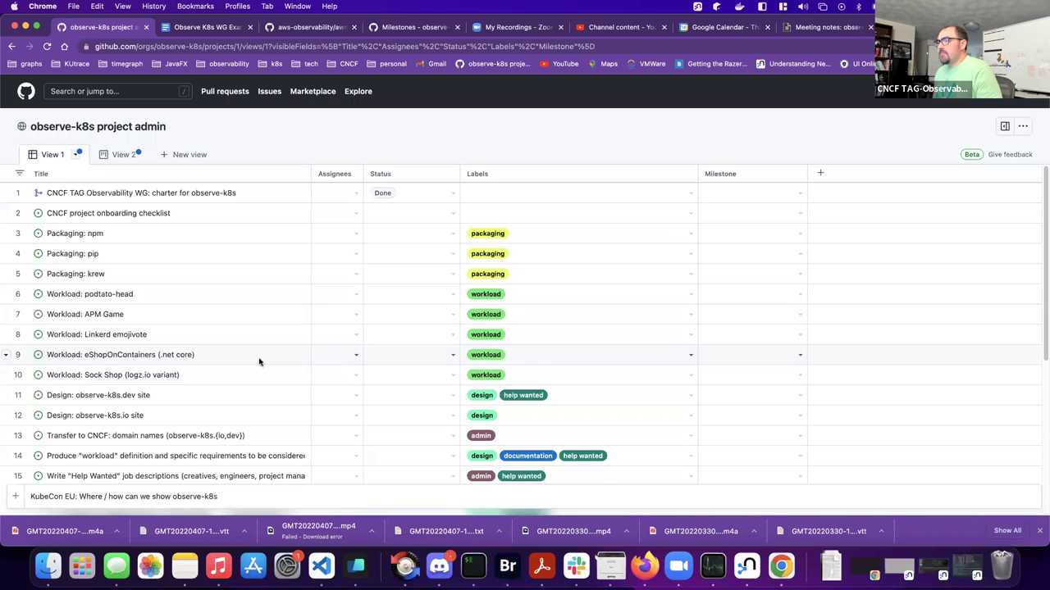
- Drag the Assignees column border right so full assignee names show in the project table
scroll(260, 362, down, 5)
scroll(260, 361, up, 5)
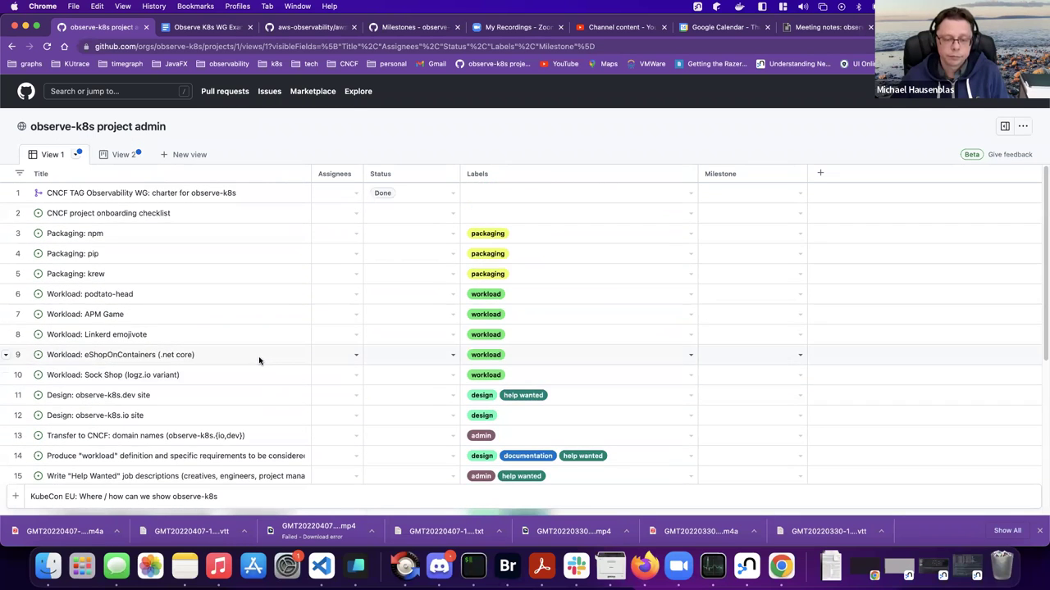
scroll(257, 358, down, 3)
drag(365, 174, 384, 174)
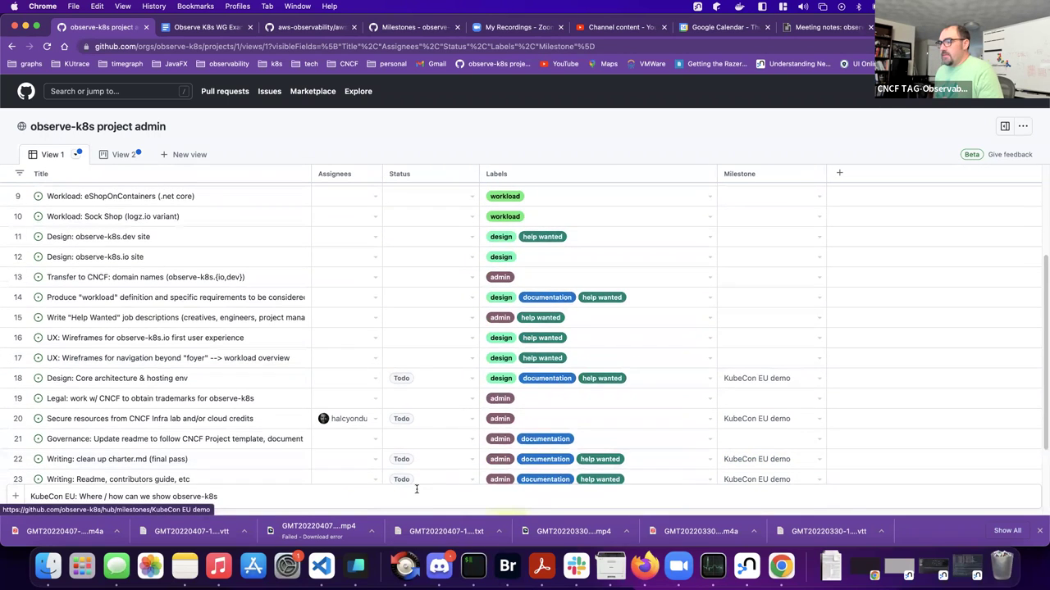
scroll(442, 480, down, 1)
scroll(458, 473, down, 1)
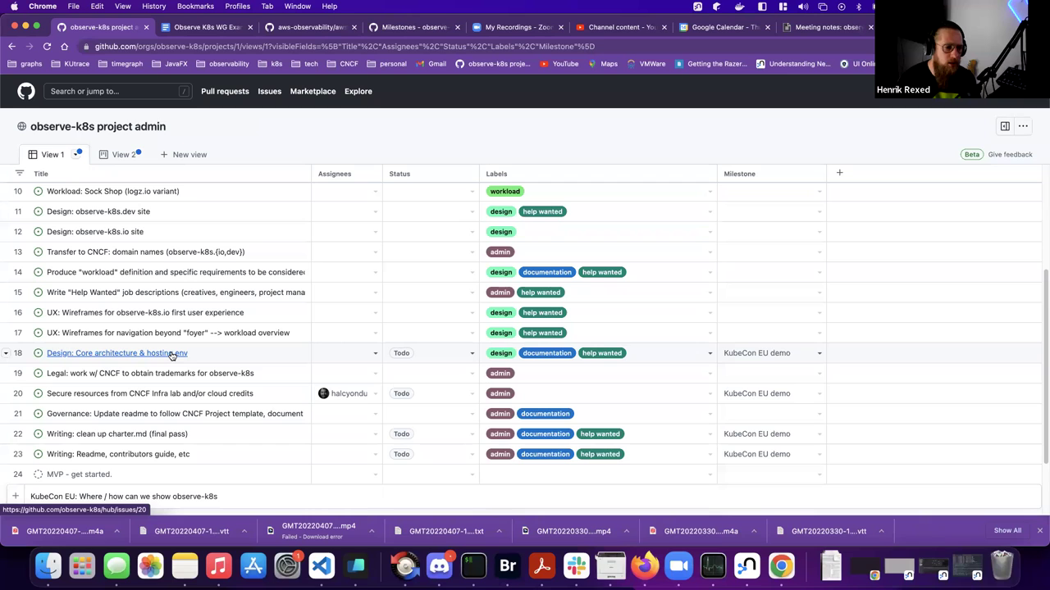
scroll(172, 355, up, 4)
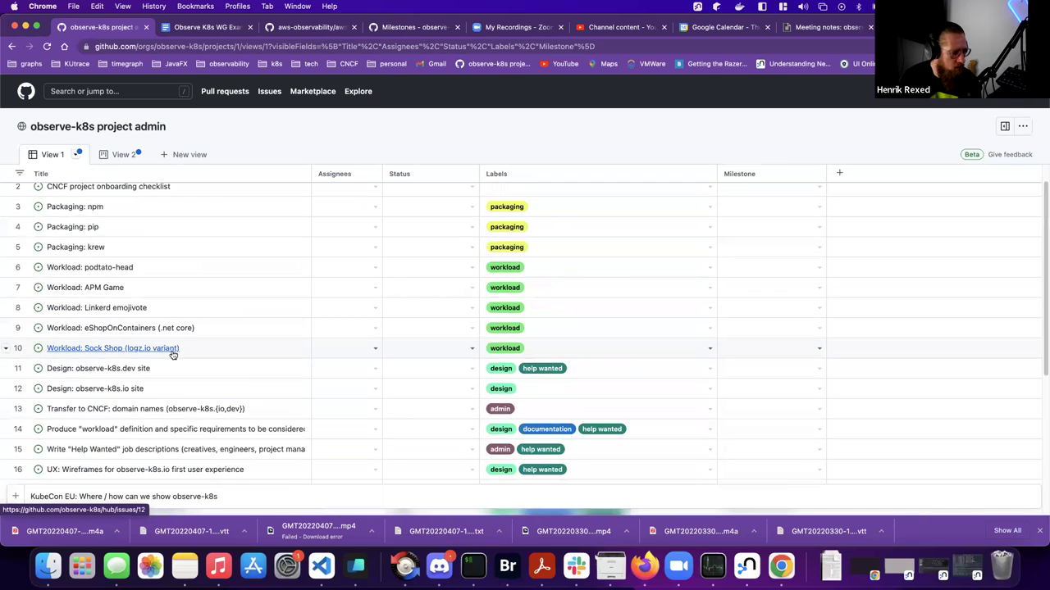
scroll(174, 353, down, 1)
scroll(174, 352, down, 1)
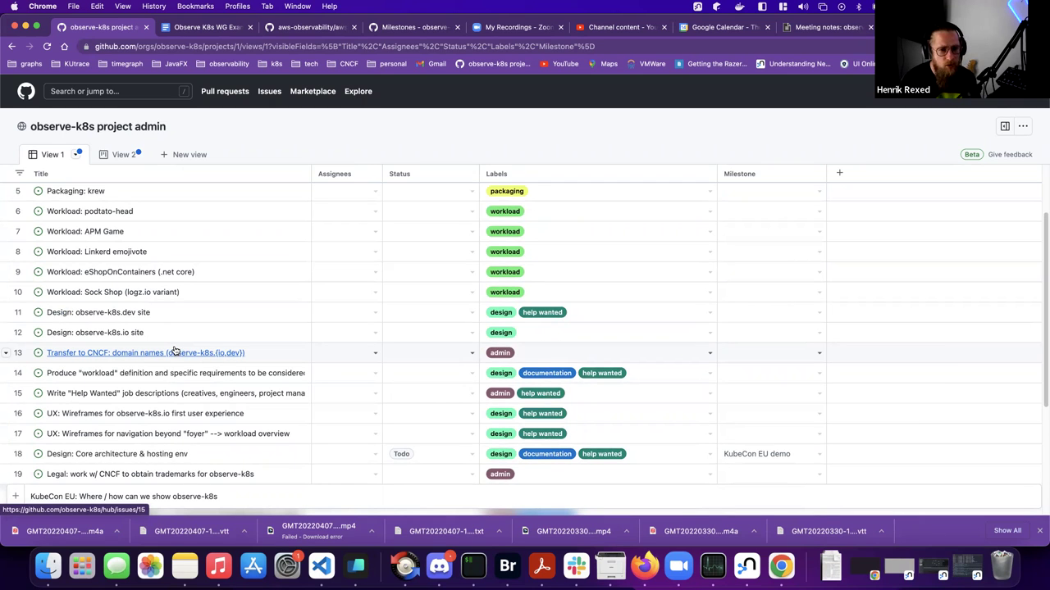
scroll(174, 351, down, 3)
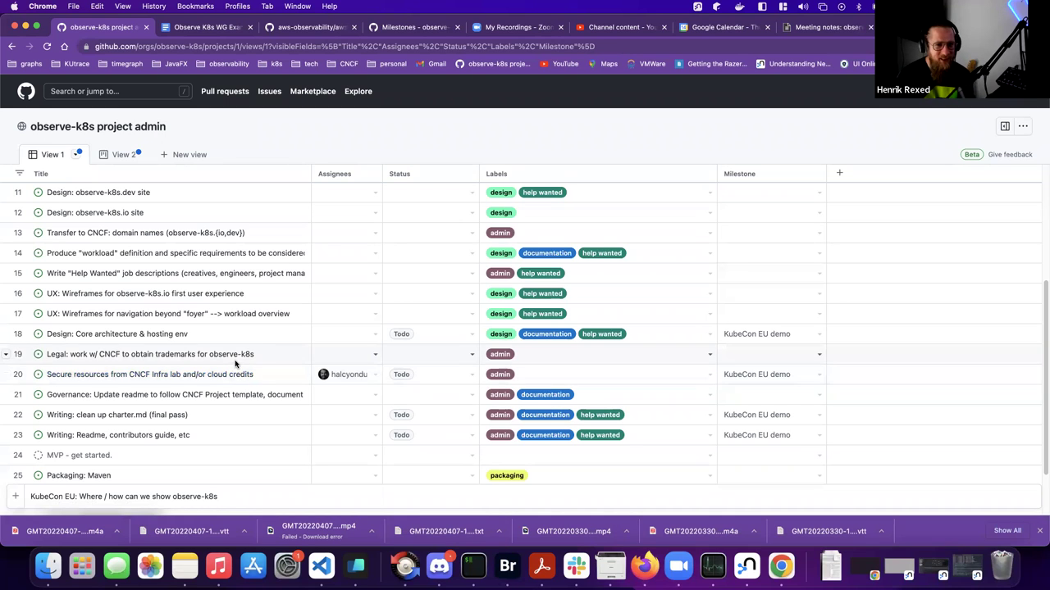
scroll(234, 354, up, 5)
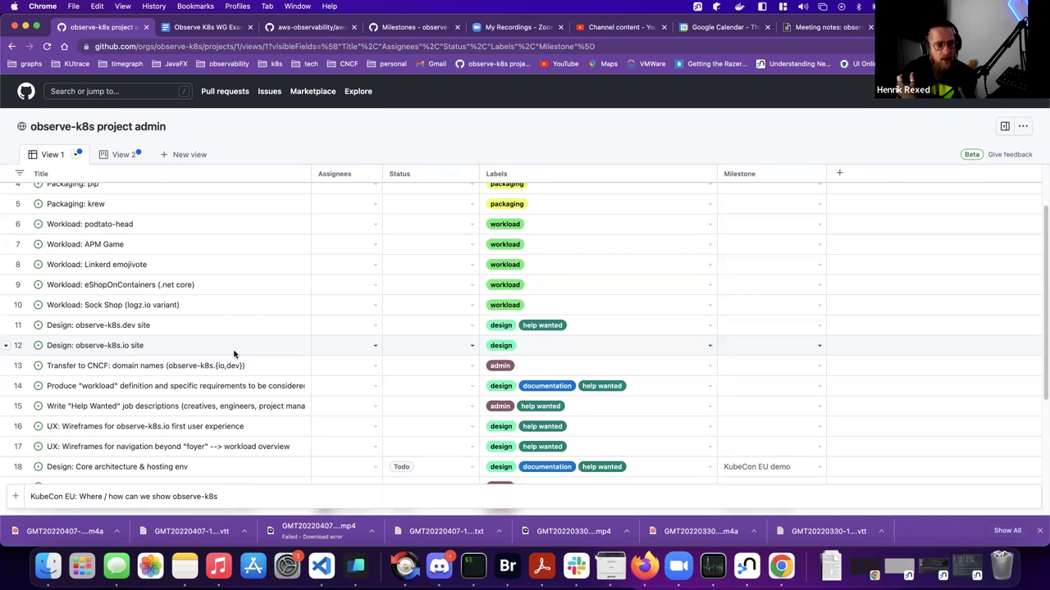
scroll(271, 286, down, 5)
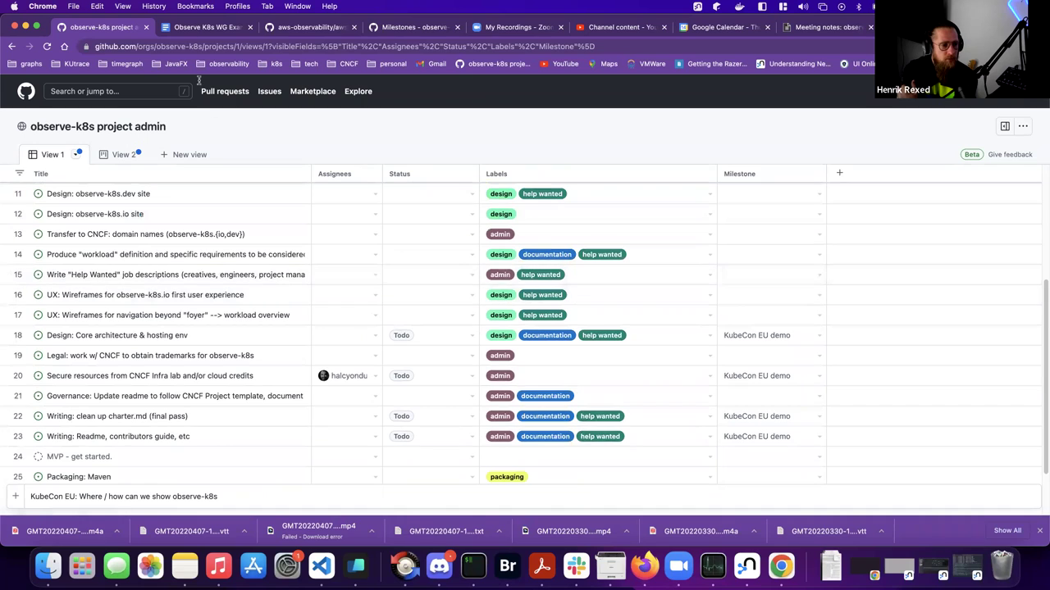
click(325, 28)
click(406, 27)
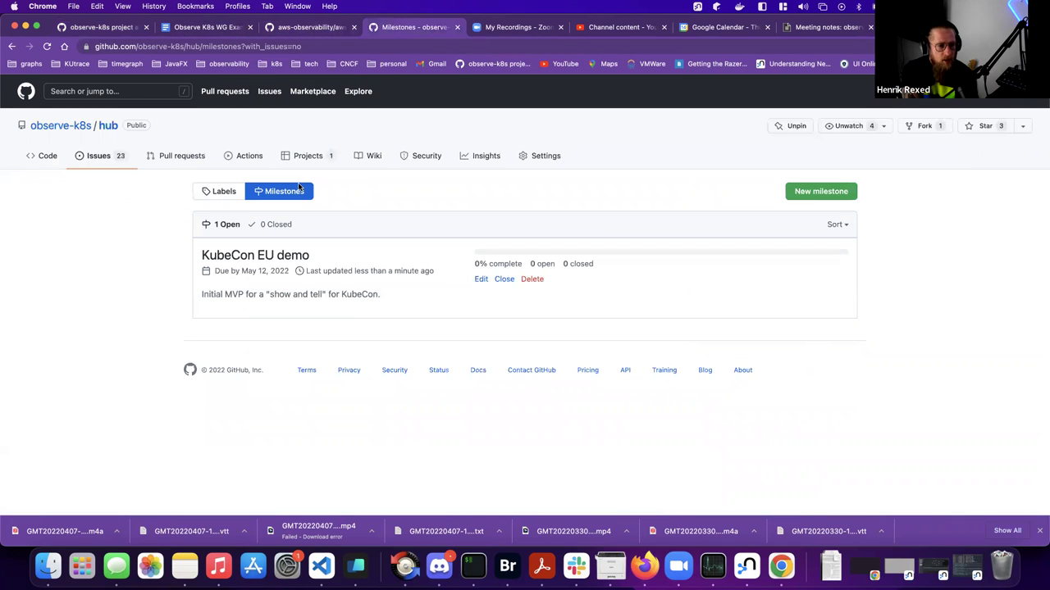
click(262, 264)
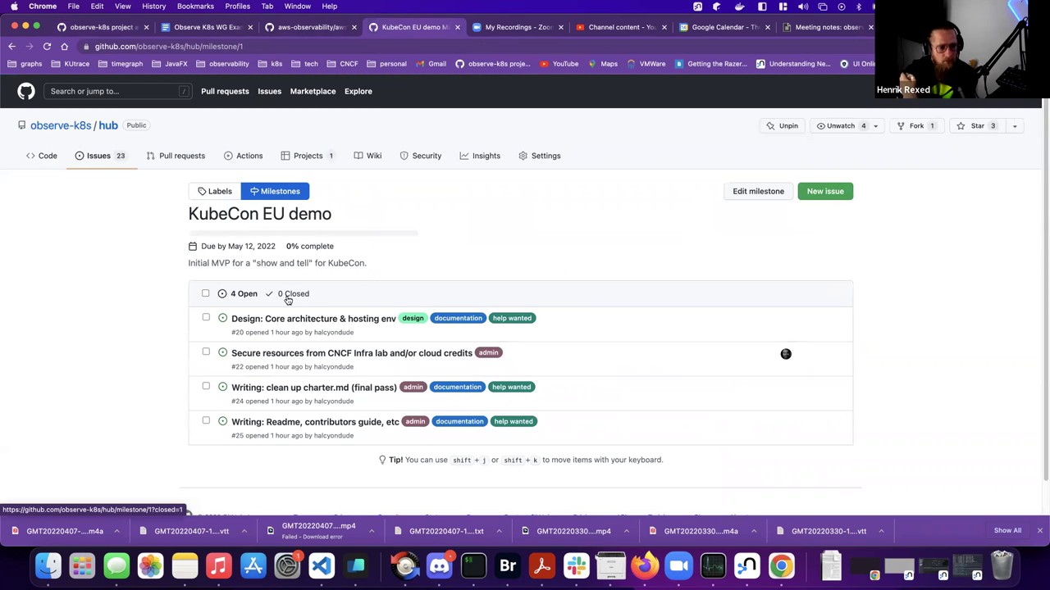
click(98, 27)
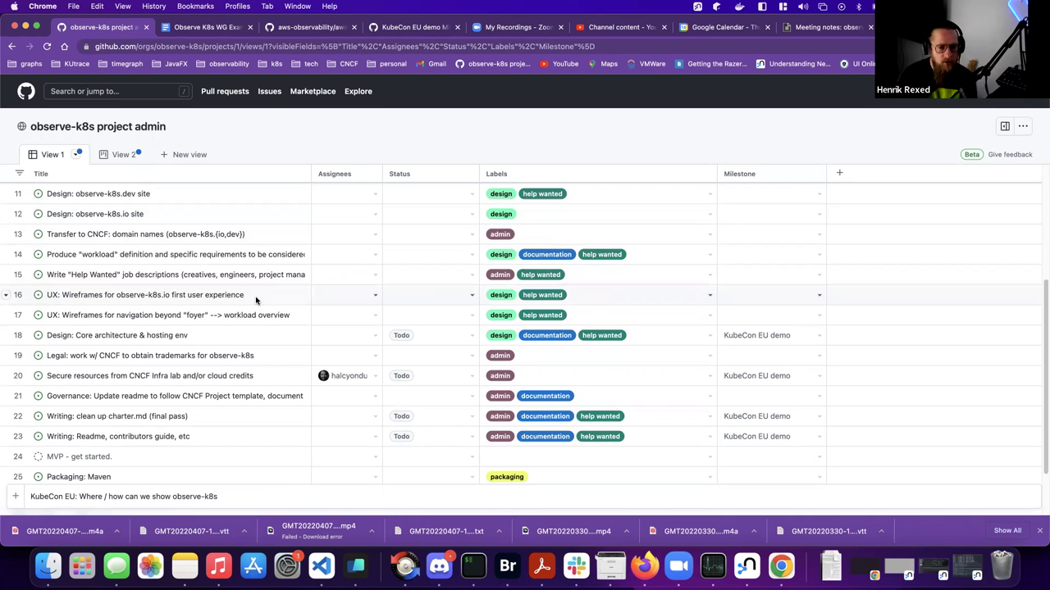
scroll(255, 299, up, 2)
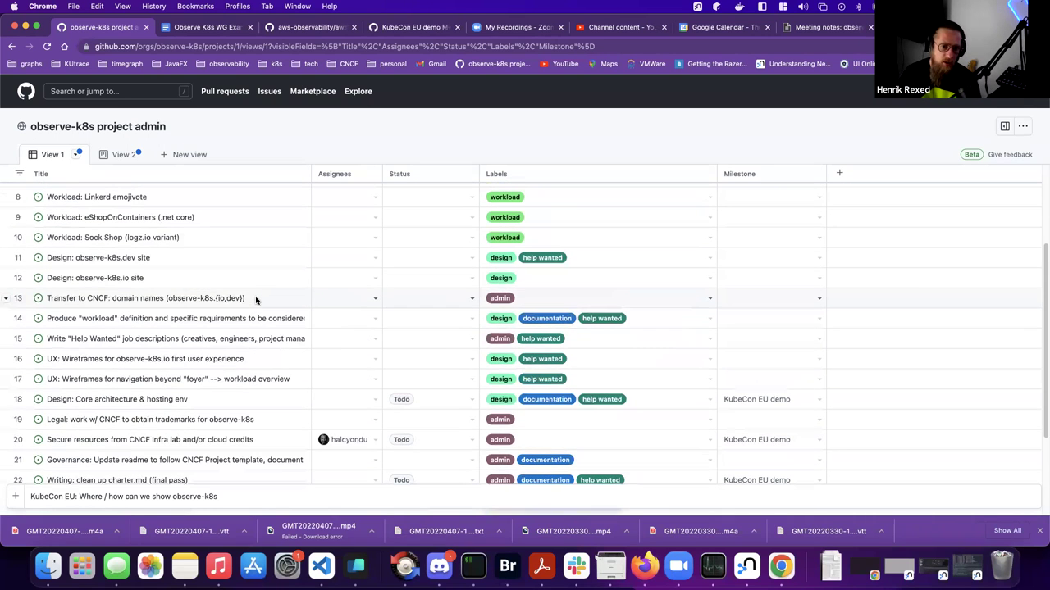
scroll(257, 299, up, 2)
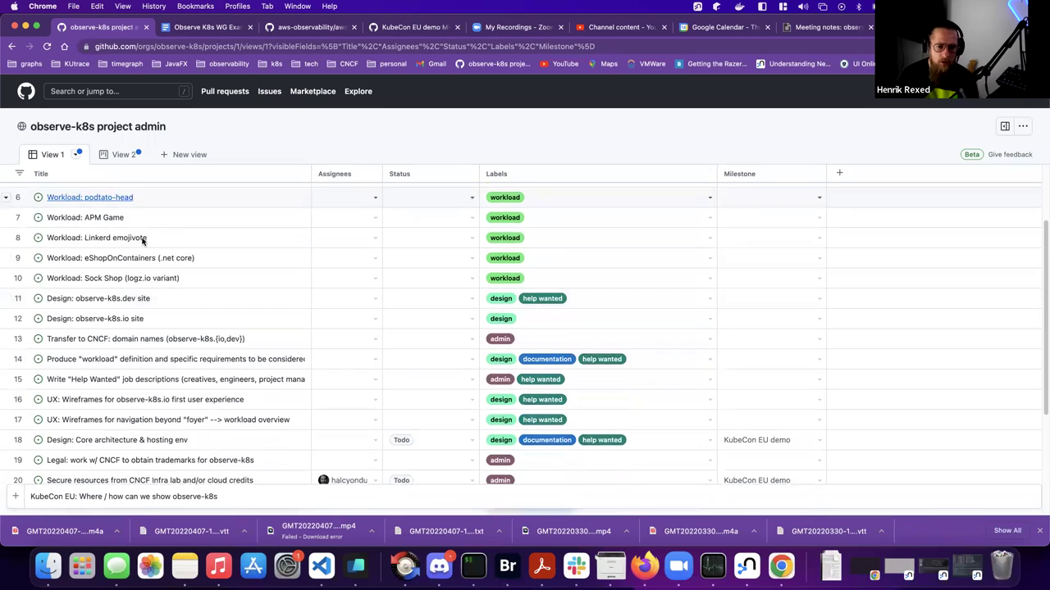
scroll(153, 251, up, 1)
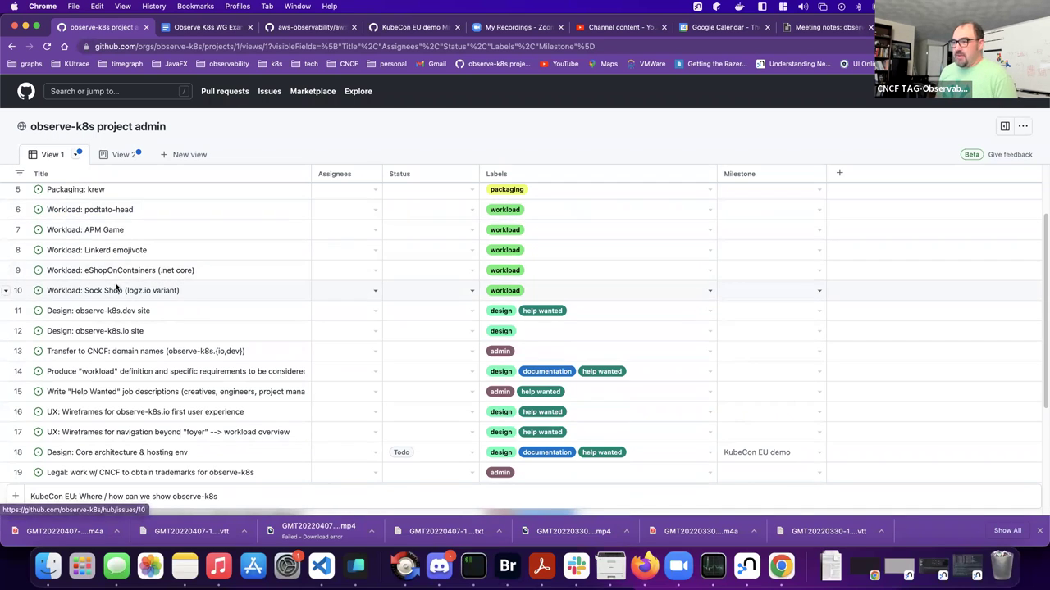
- Read the Observe K8s WG Example App Proposal down to the services diagram, then return to the board
click(225, 27)
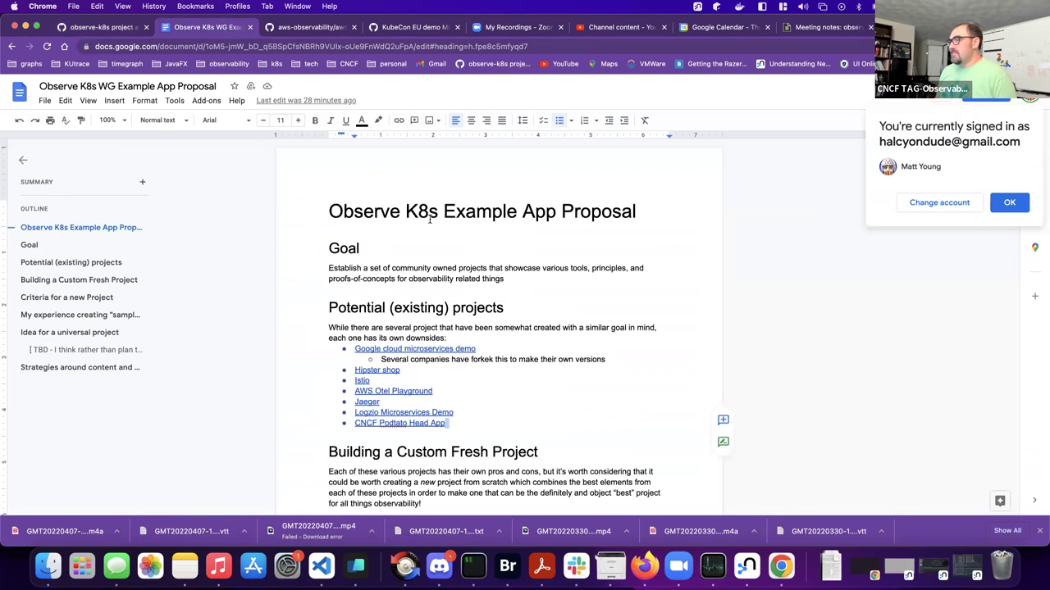
scroll(578, 325, down, 5)
scroll(578, 325, down, 5)
scroll(578, 324, down, 6)
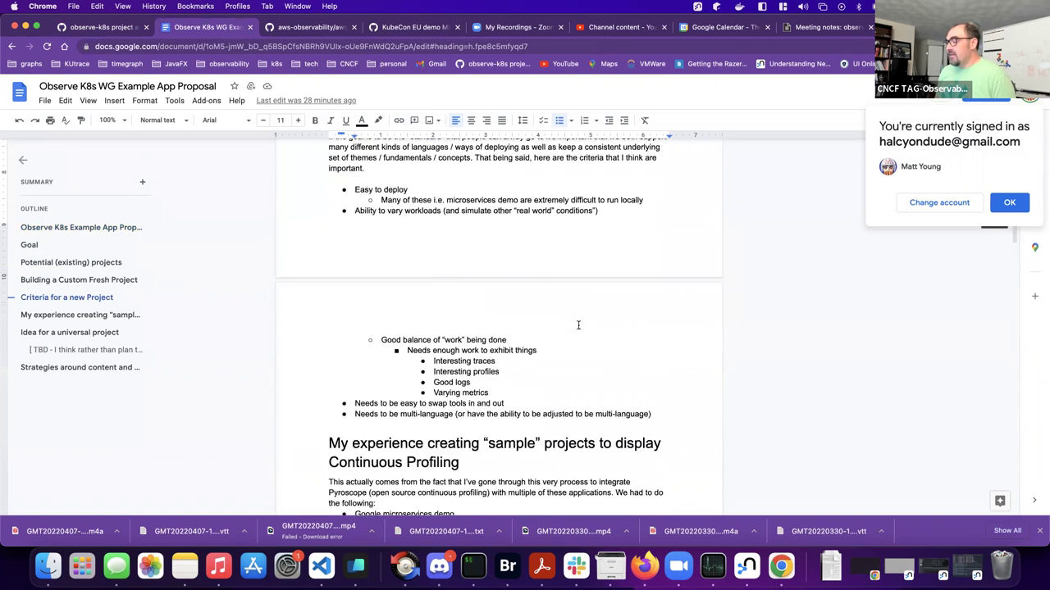
scroll(579, 328, down, 6)
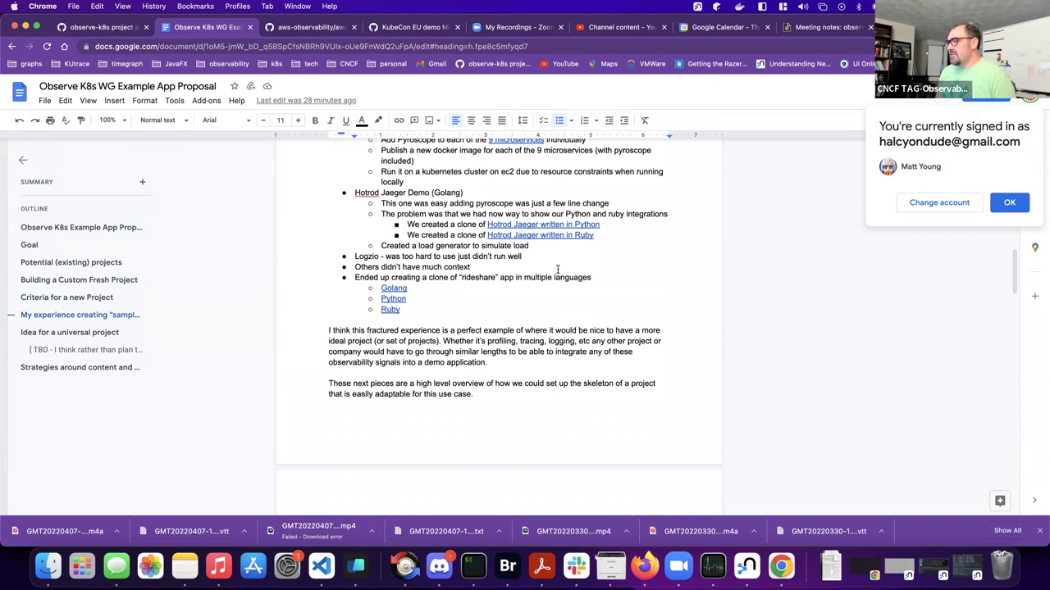
scroll(557, 269, down, 5)
scroll(558, 269, down, 9)
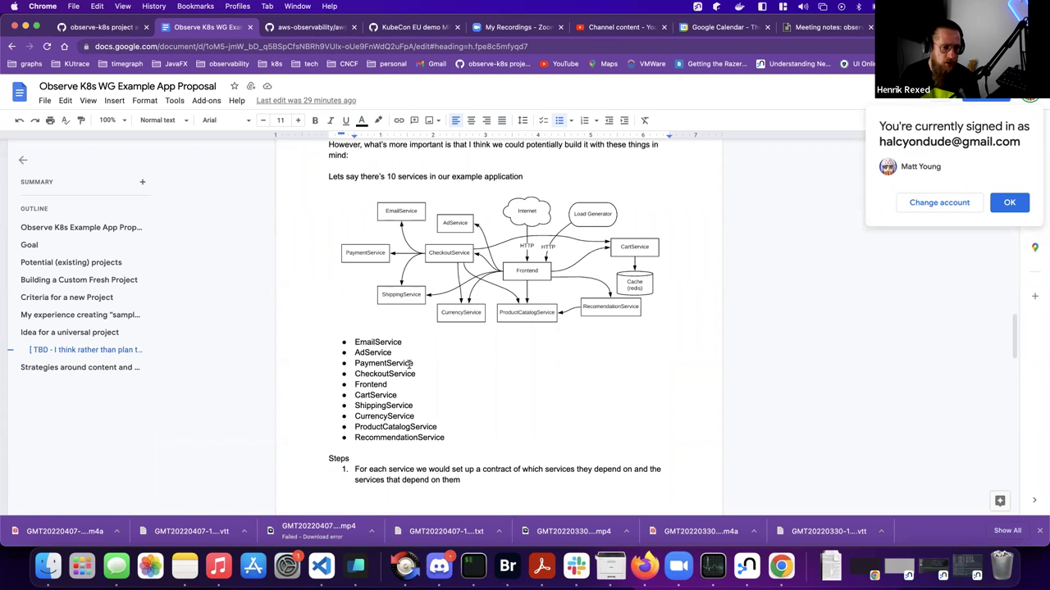
click(115, 27)
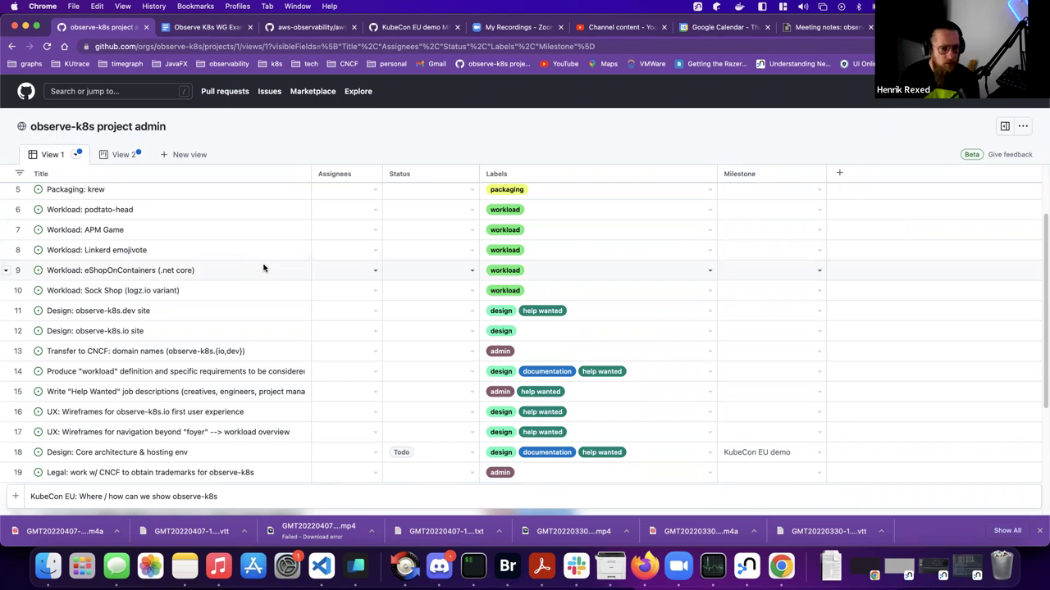
- Replace the leftover text and add the draft item Workload: "Online Boutique" (f.k.a. Hipster Shop)
scroll(279, 294, down, 5)
click(246, 497)
key(super+a)
key(BackSpace)
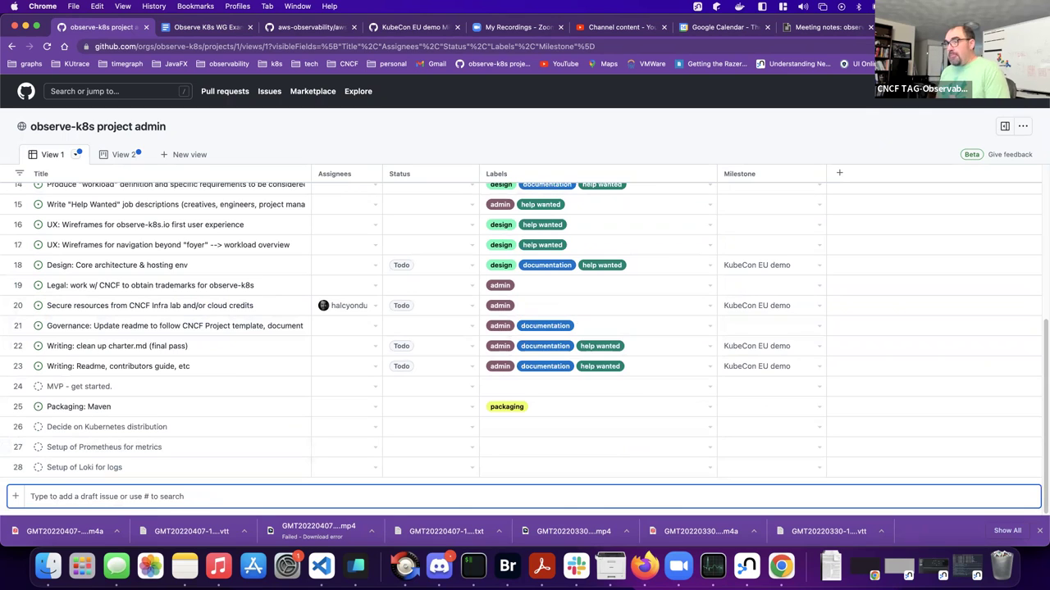
text(Workload: )
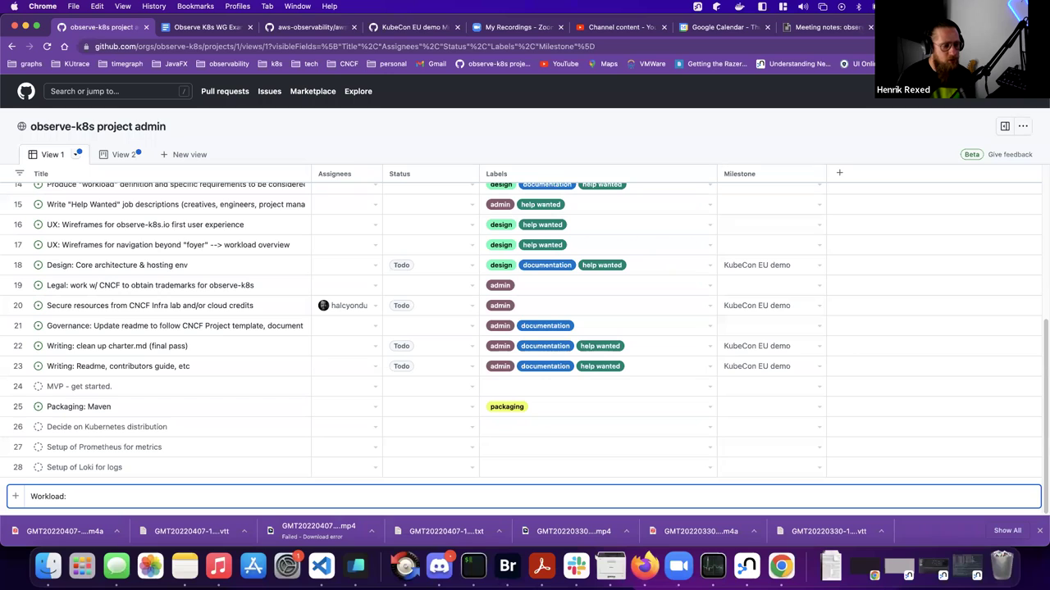
text(Hips)
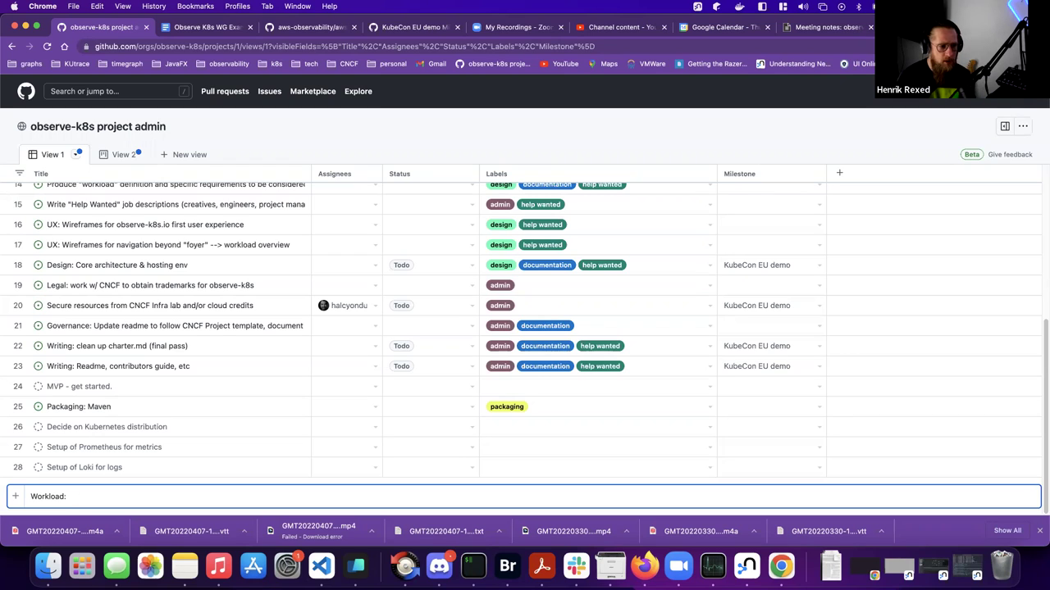
text(On)
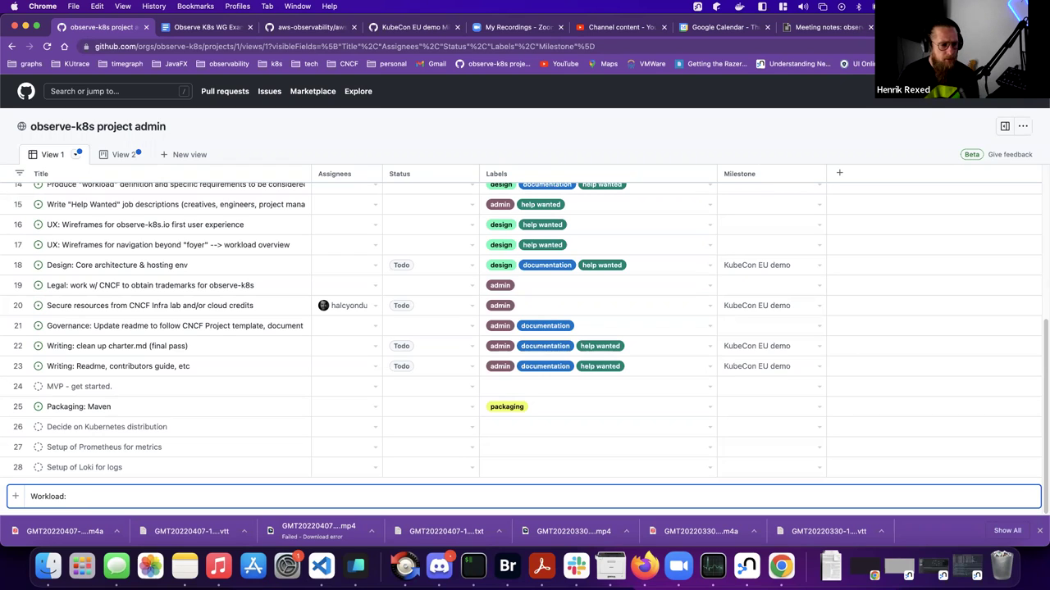
text(Online Boutique" (f.k.a.)
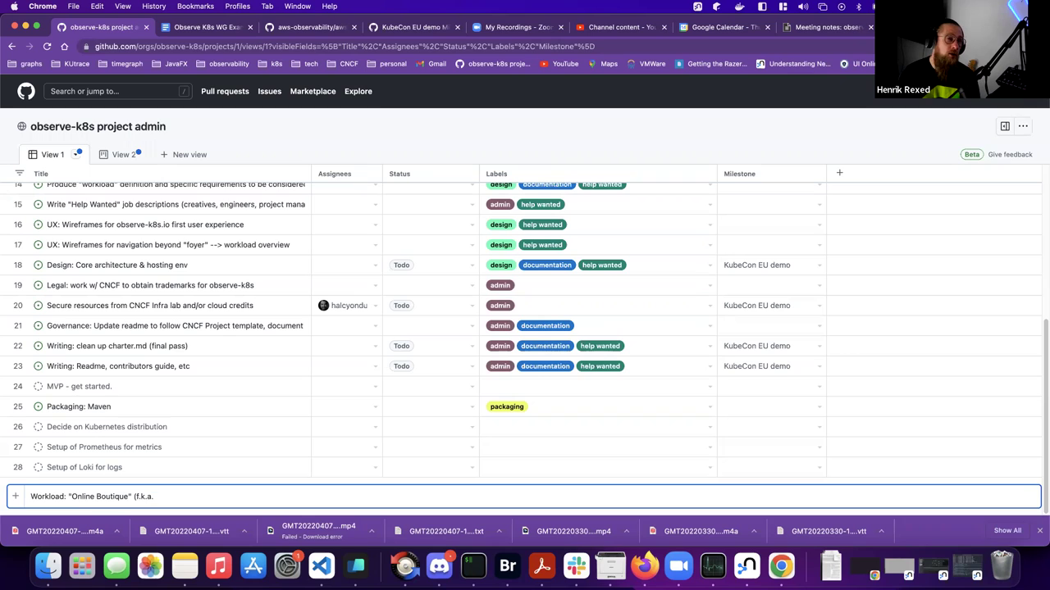
text(ipster)
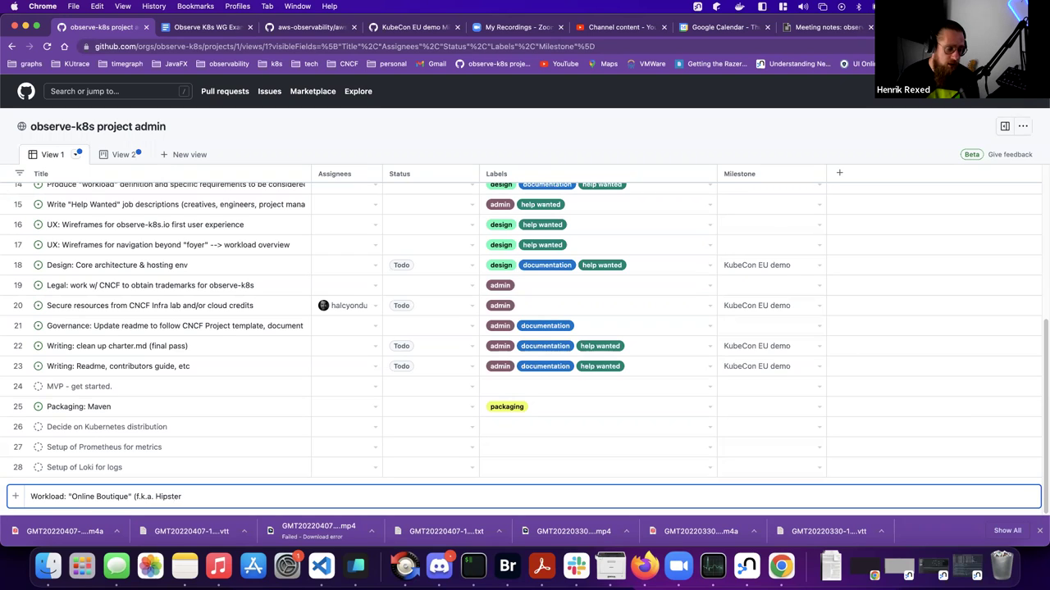
text( Shop)
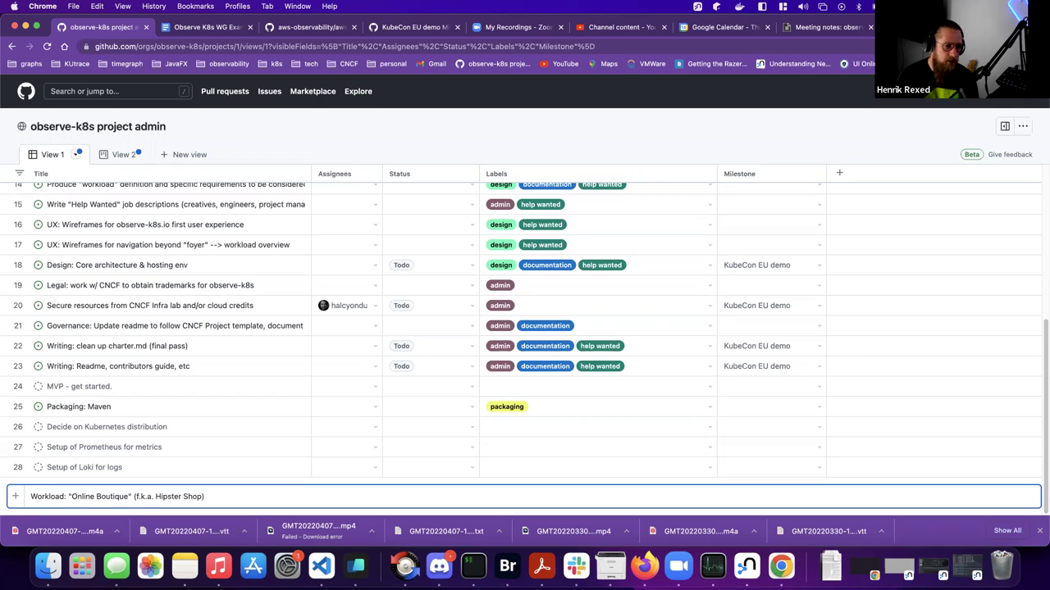
key(Return)
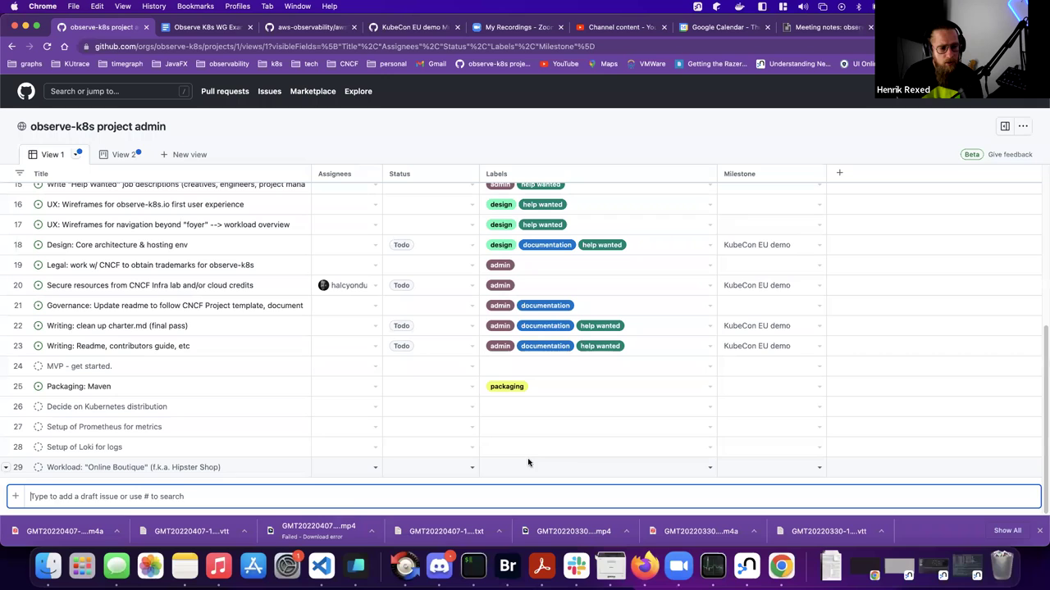
- Convert the new draft item 29 into an issue in the compendium repository
click(709, 468)
click(709, 468)
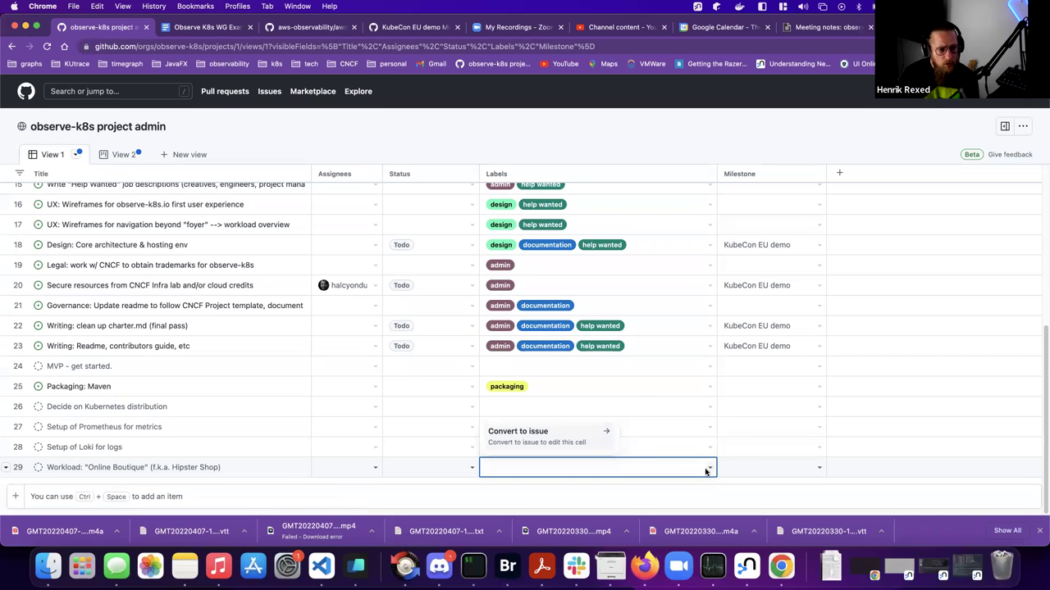
click(529, 433)
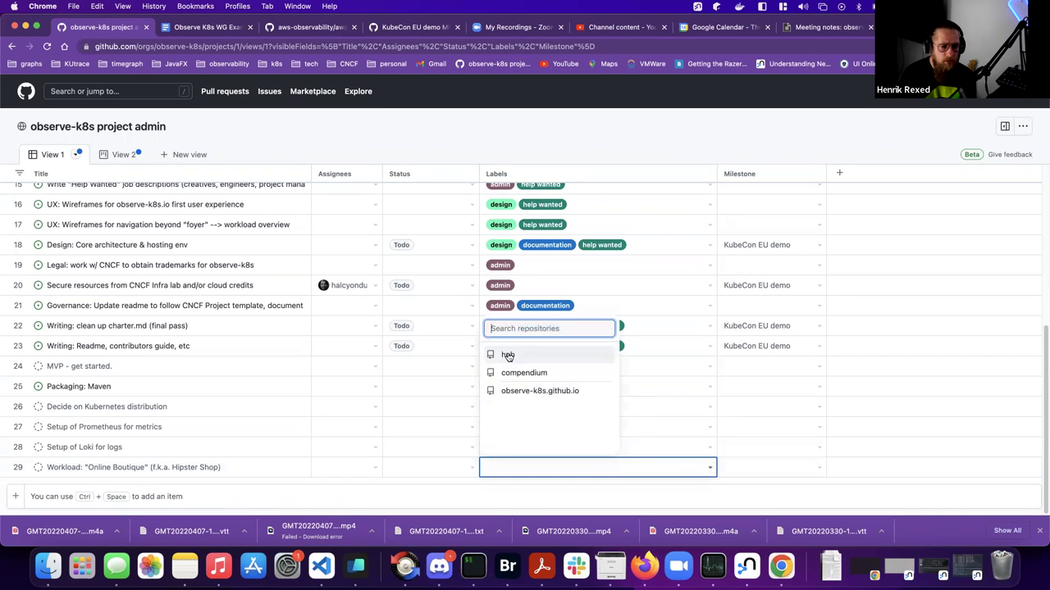
click(529, 376)
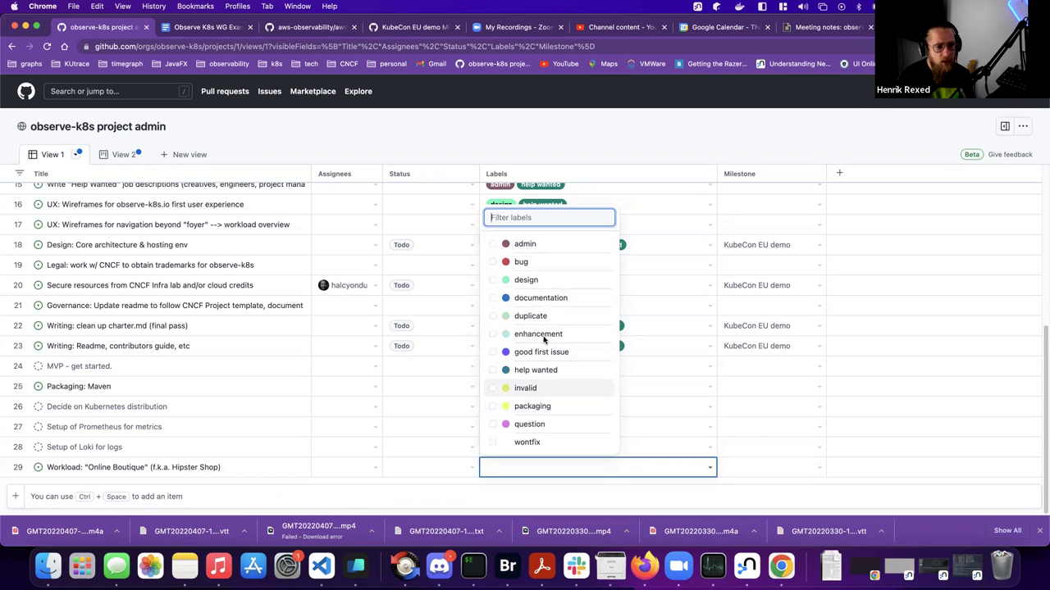
- Filter the label list for 'work' and apply the workload label to row 29
click(544, 470)
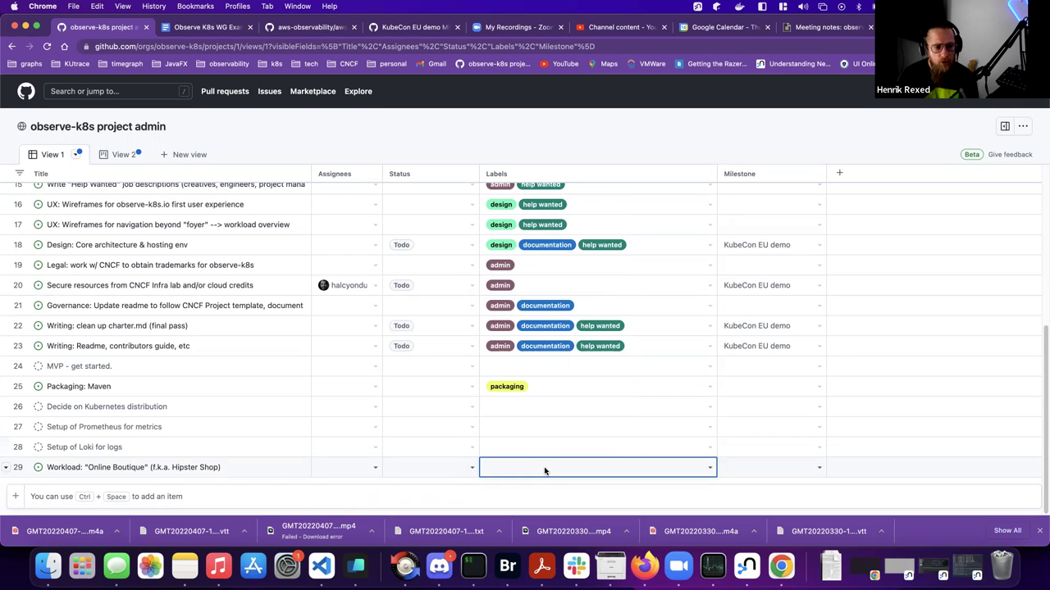
click(544, 470)
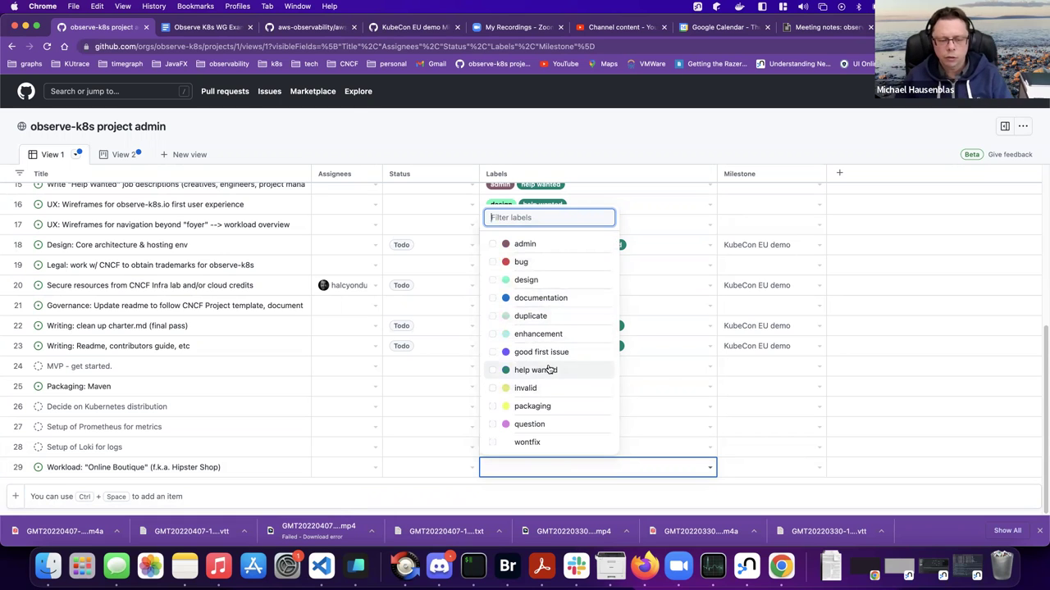
key(Escape)
scroll(572, 312, up, 10)
scroll(570, 315, down, 10)
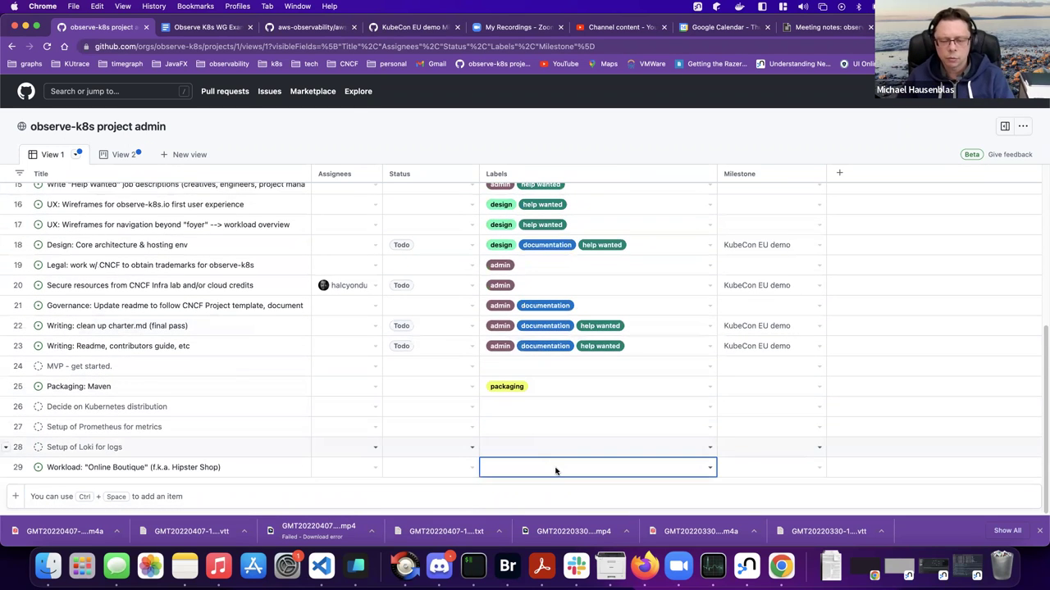
click(555, 469)
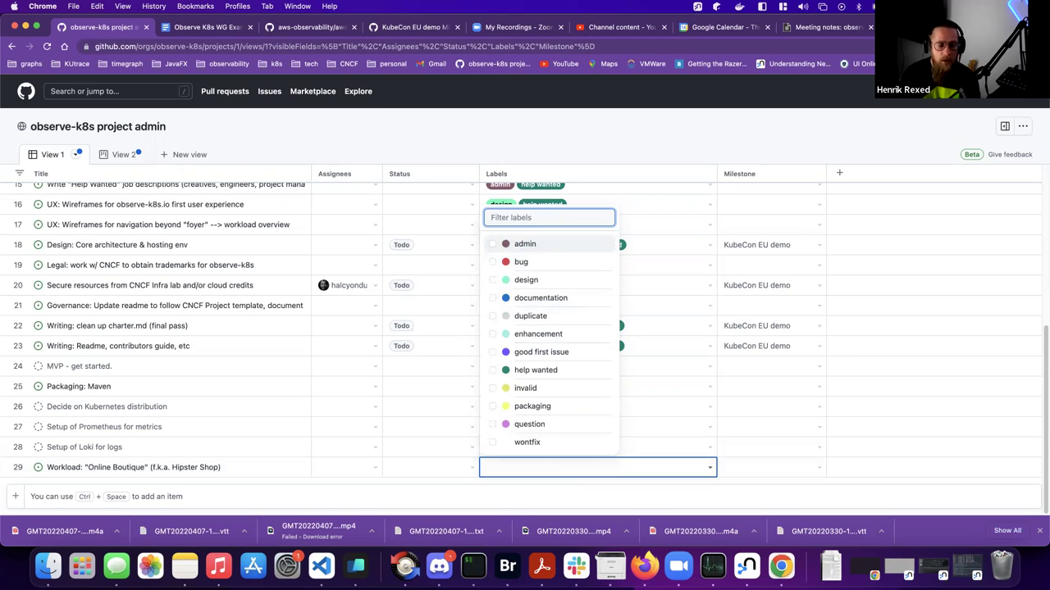
text(work)
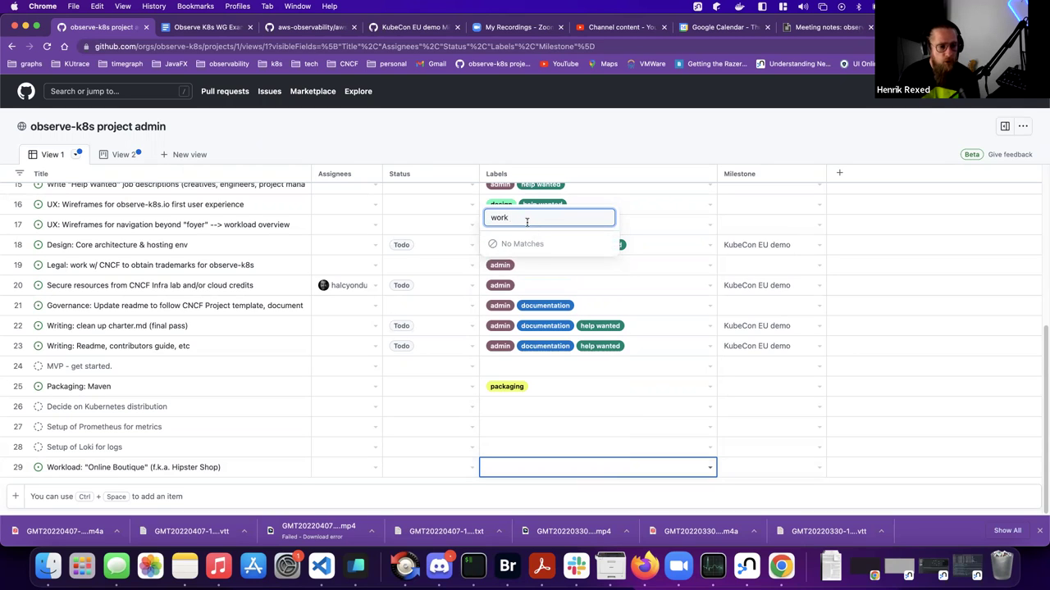
key(BackSpace)
key(Return)
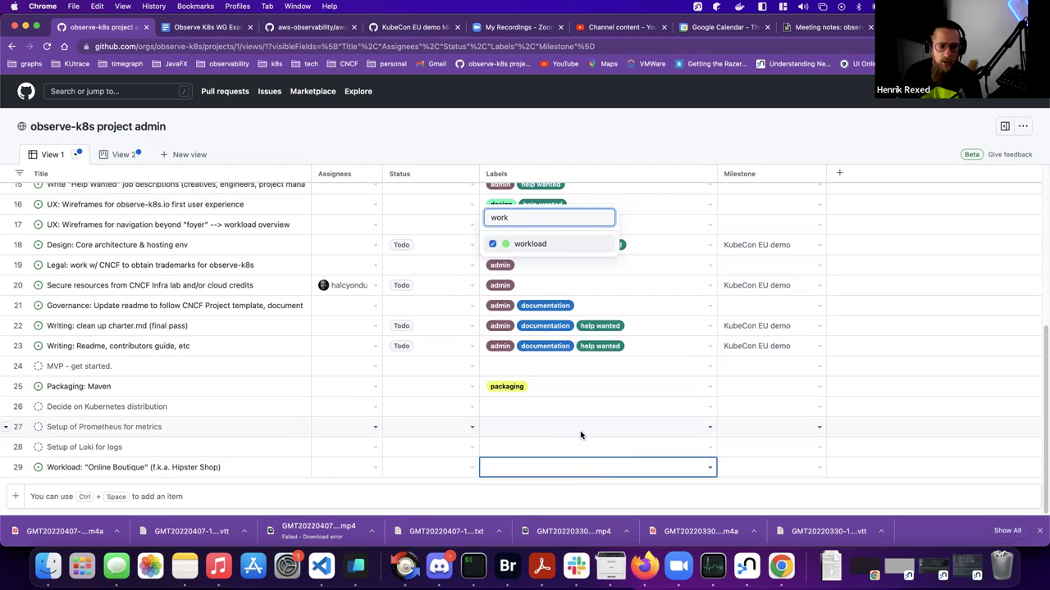
click(579, 431)
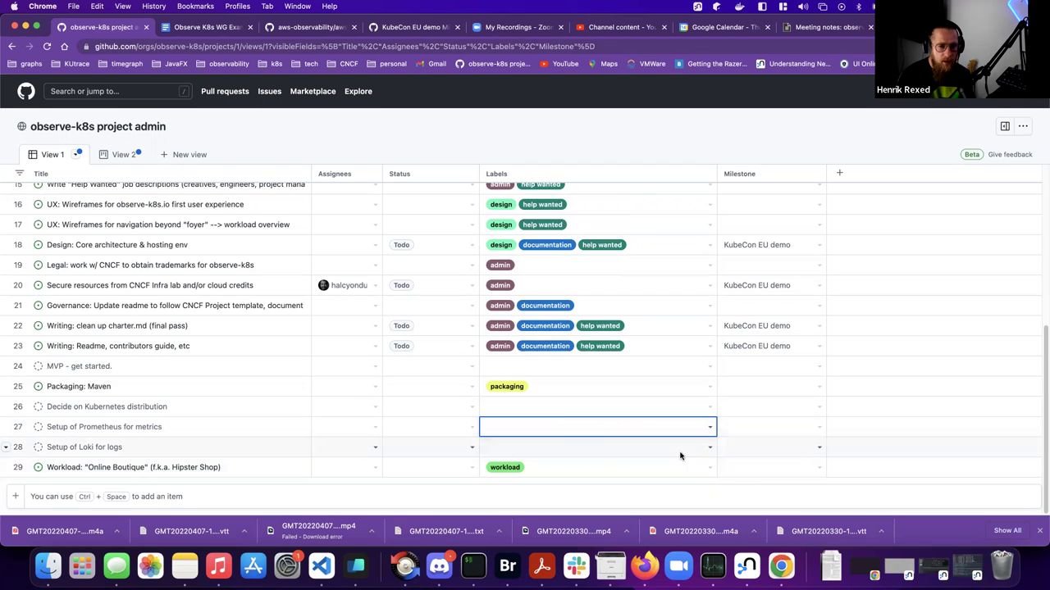
- Set row 29's milestone to KubeCon EU demo and its status to Todo
click(753, 471)
click(819, 470)
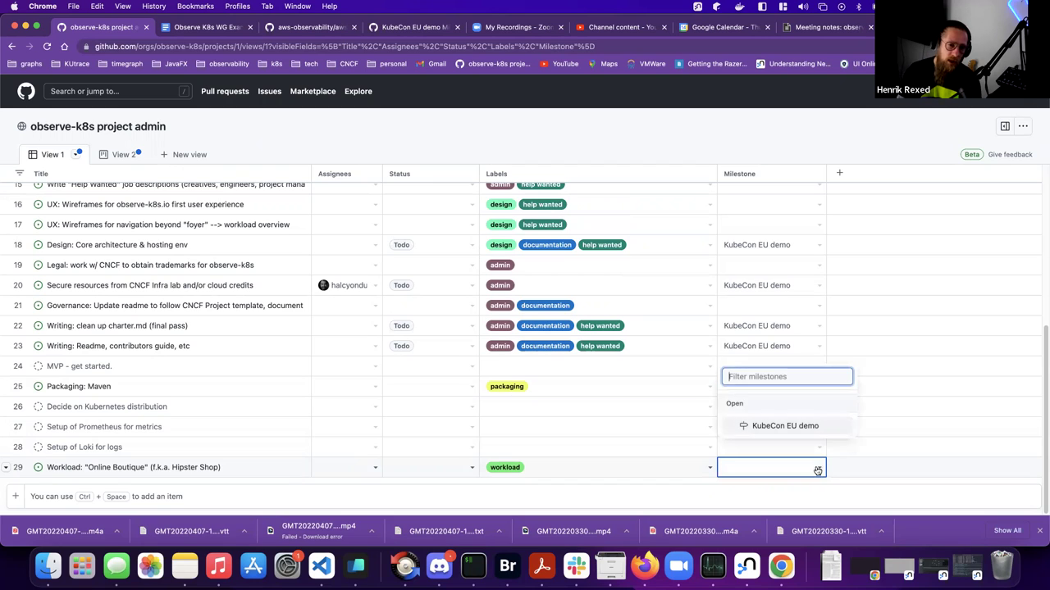
click(746, 424)
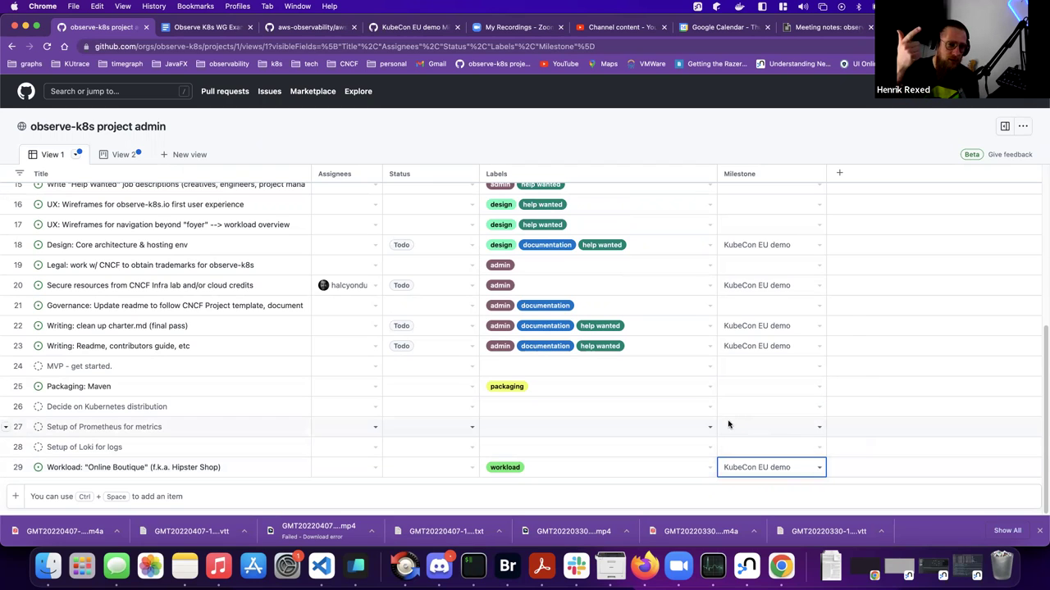
click(459, 467)
click(472, 468)
click(414, 407)
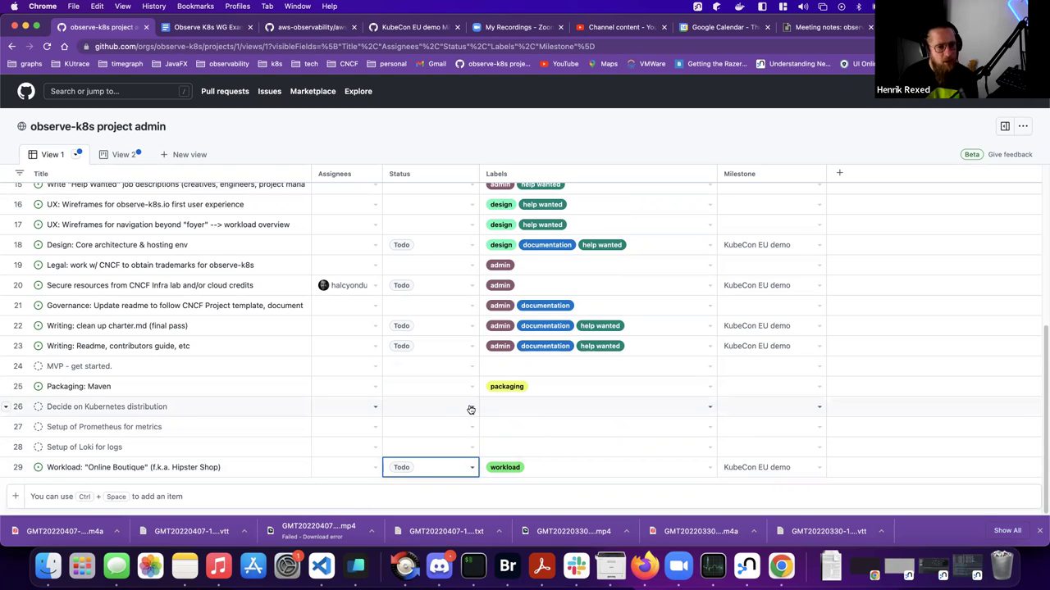
- Add item 30 titled 'set up GitHub setttings app - to automate access & repo config'
click(47, 497)
text(set up GitHu)
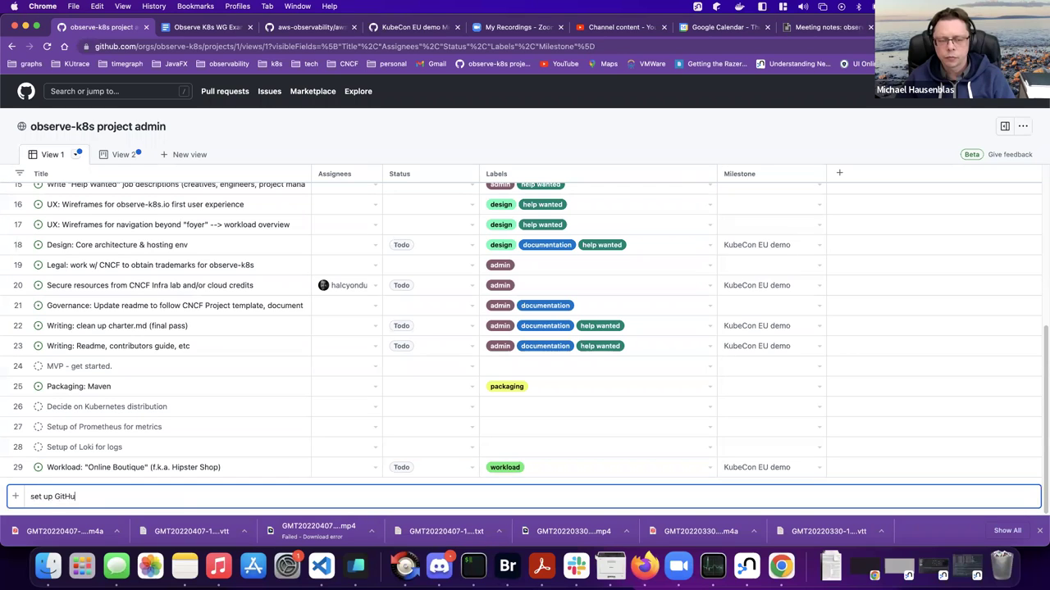
text(b)
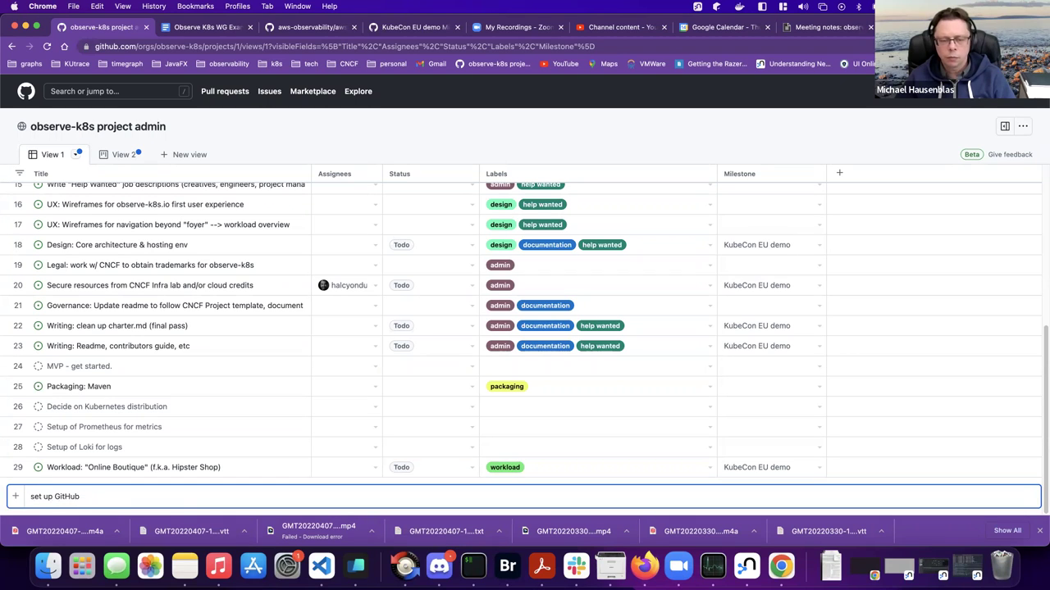
text( setttings app - to automate access)
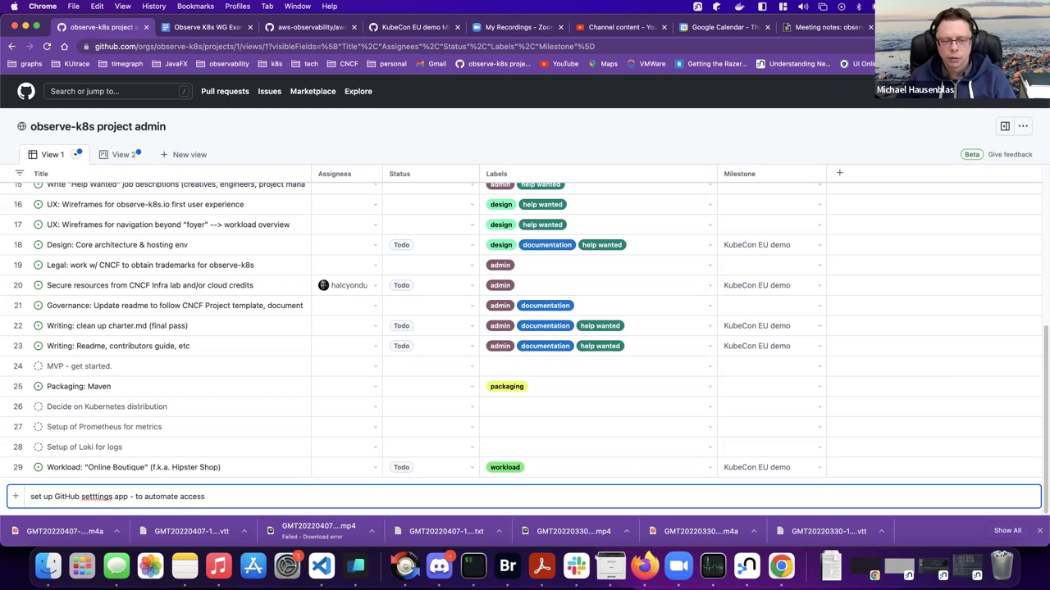
text( & repo config)
key(Return)
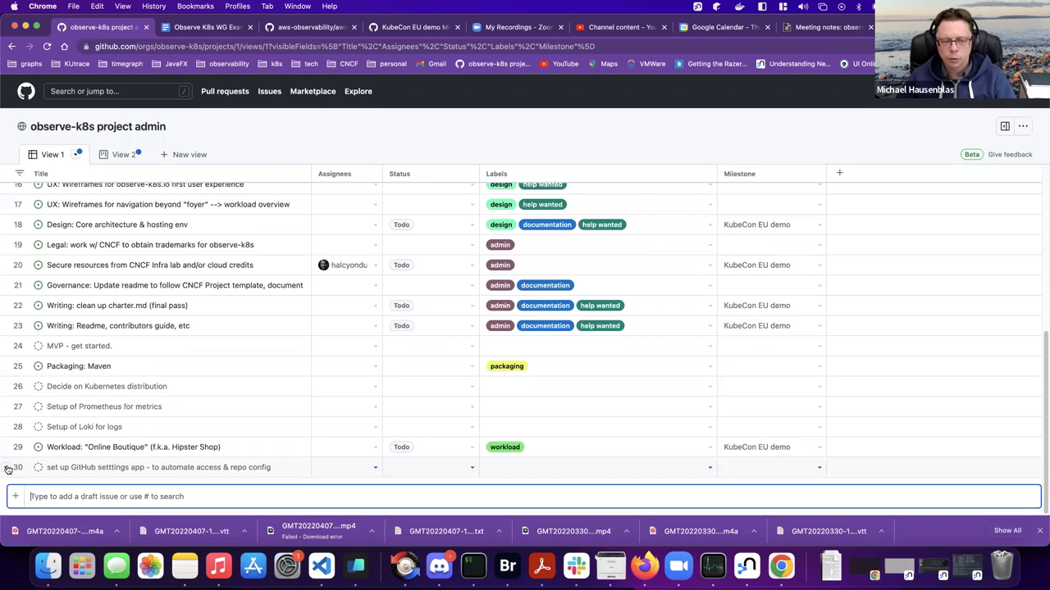
- Leave row 30 as a draft without choosing a repository, and give it the admin label
click(8, 468)
click(49, 412)
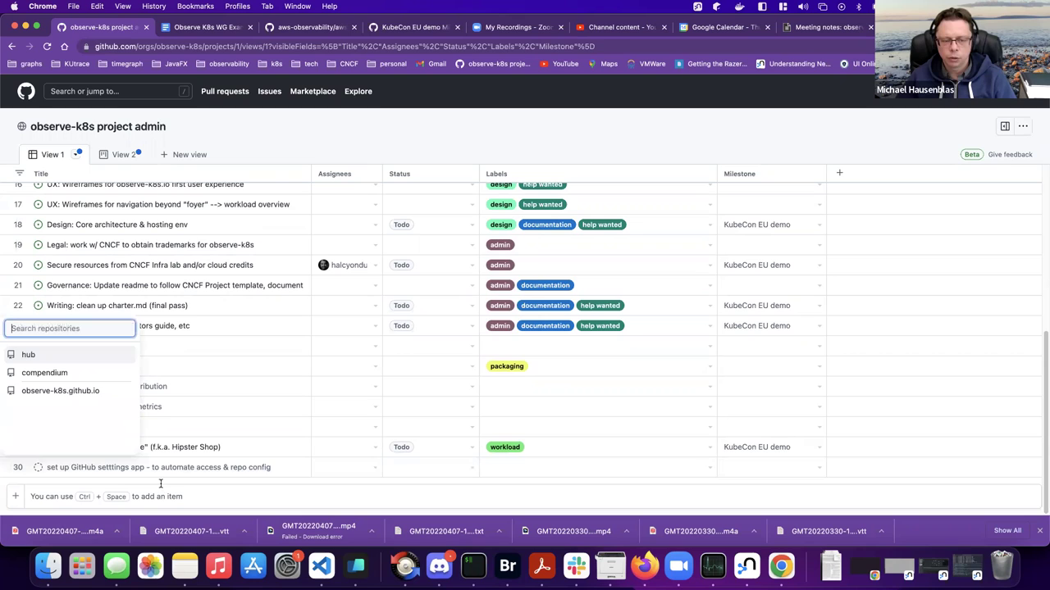
click(31, 354)
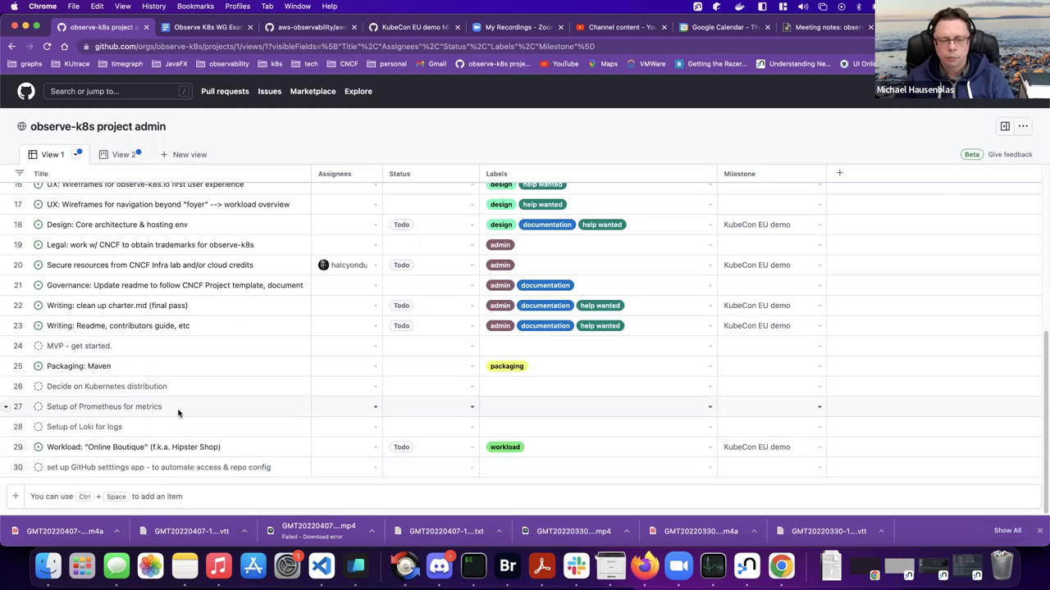
click(529, 469)
click(711, 470)
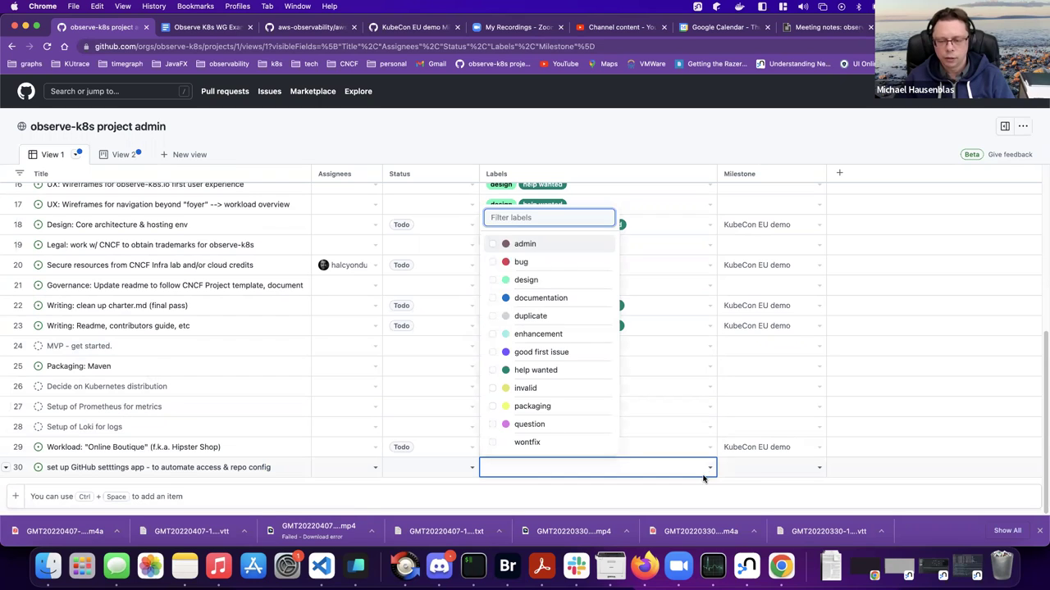
click(492, 245)
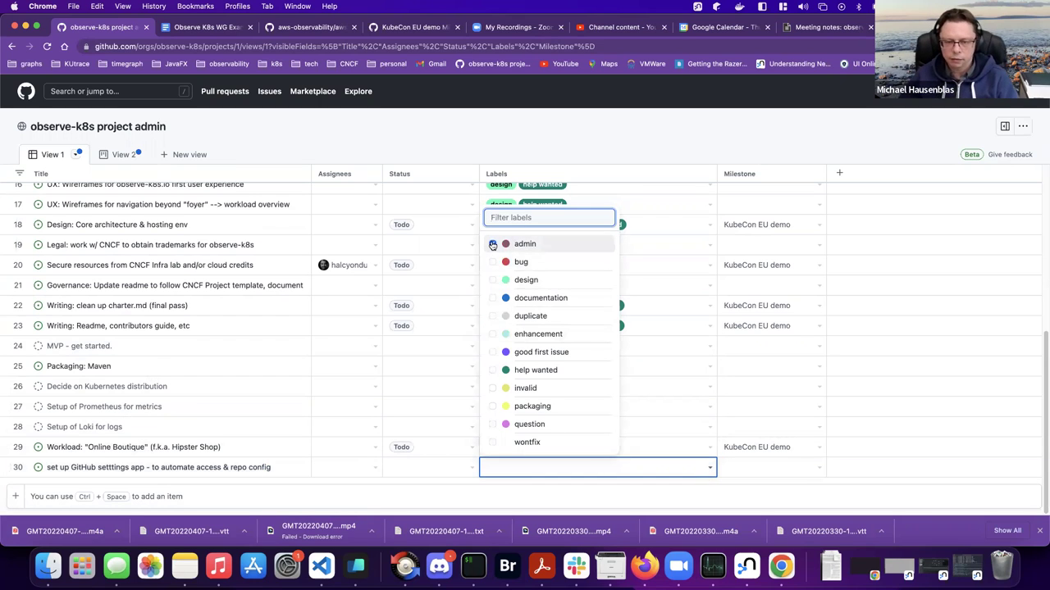
click(551, 496)
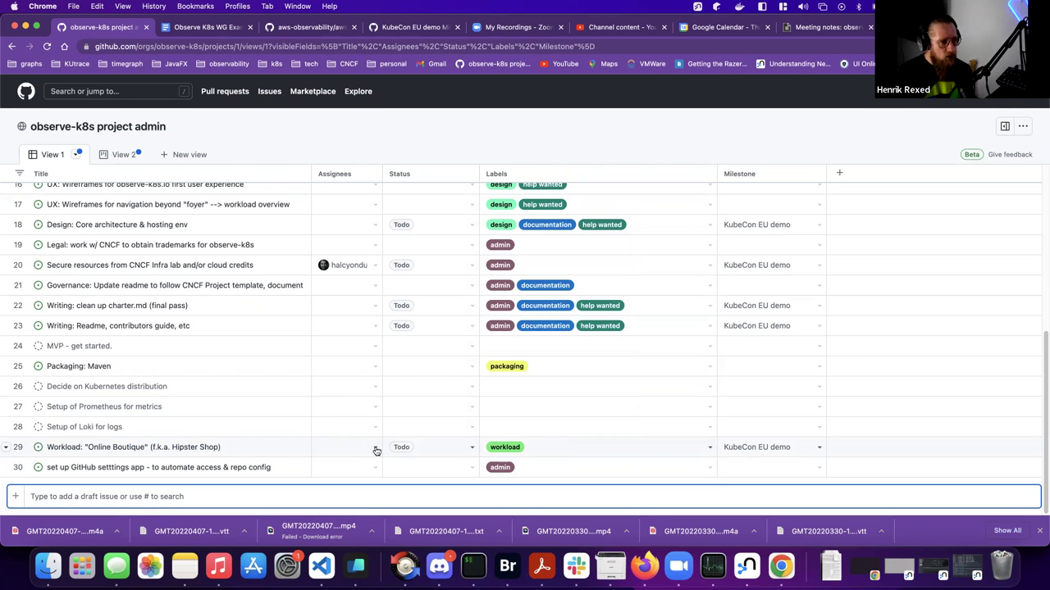
- Search for an assignee for the Online Boutique item, then close the picker without assigning
click(376, 451)
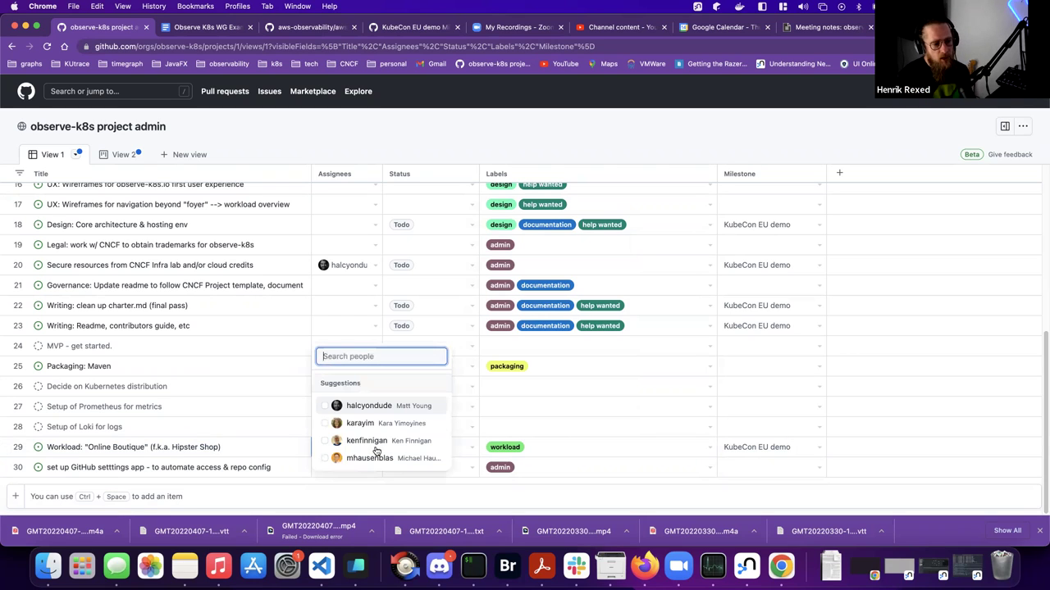
text(hen)
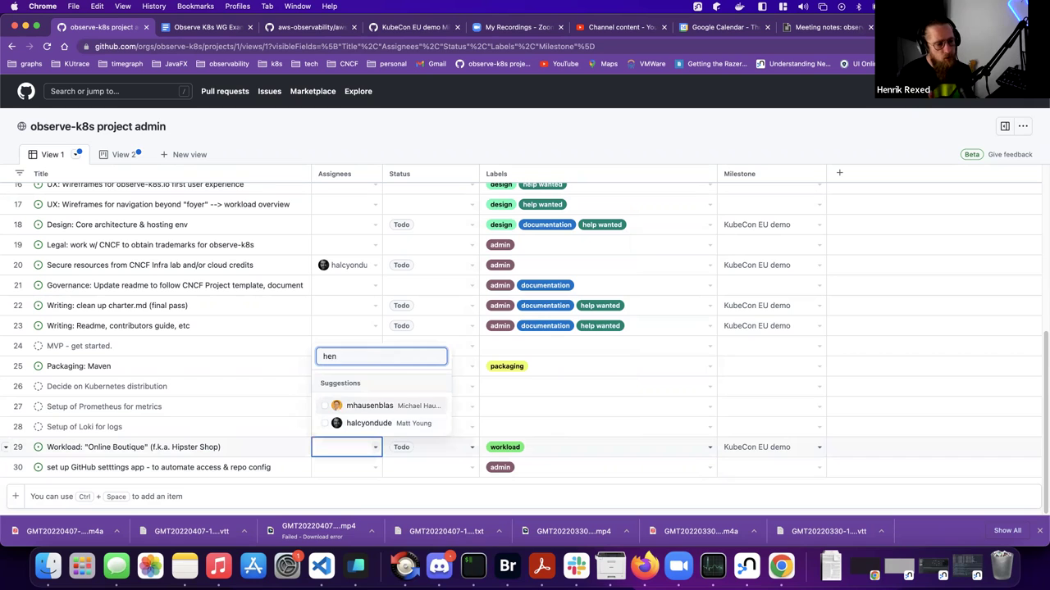
key(BackSpace)
key(BackSpace)
key(BackSpace)
key(Escape)
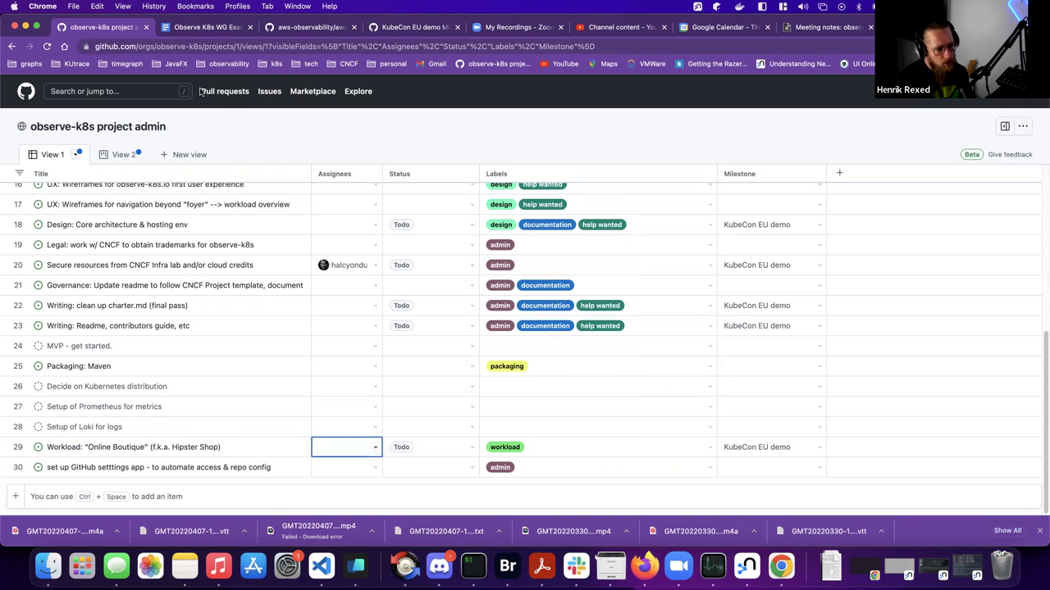
- Navigate from the KubeCon EU demo milestone to the hub repository's Collaborators and teams settings
click(304, 29)
click(406, 28)
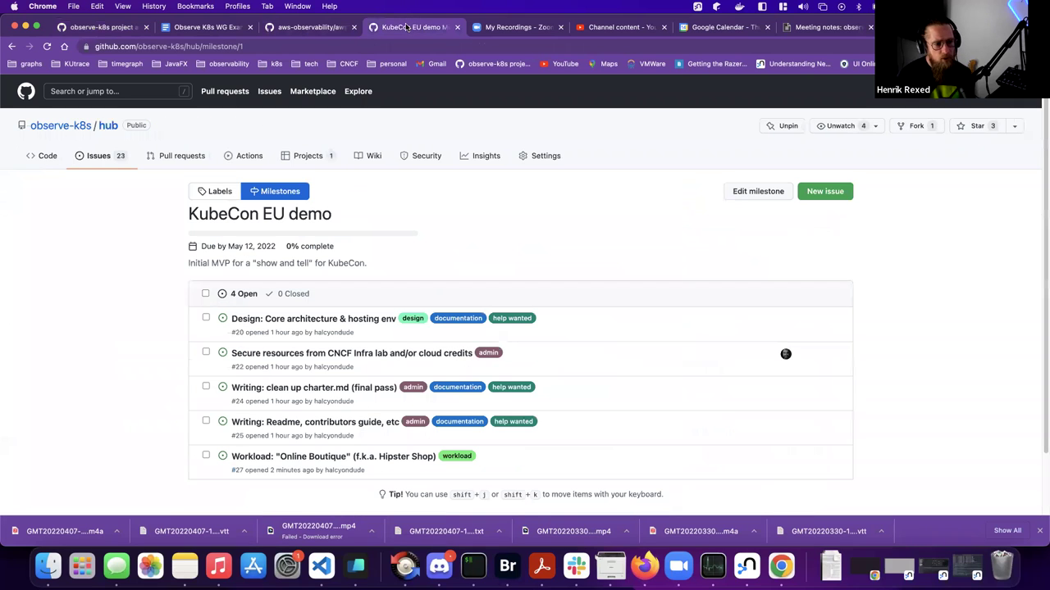
click(109, 125)
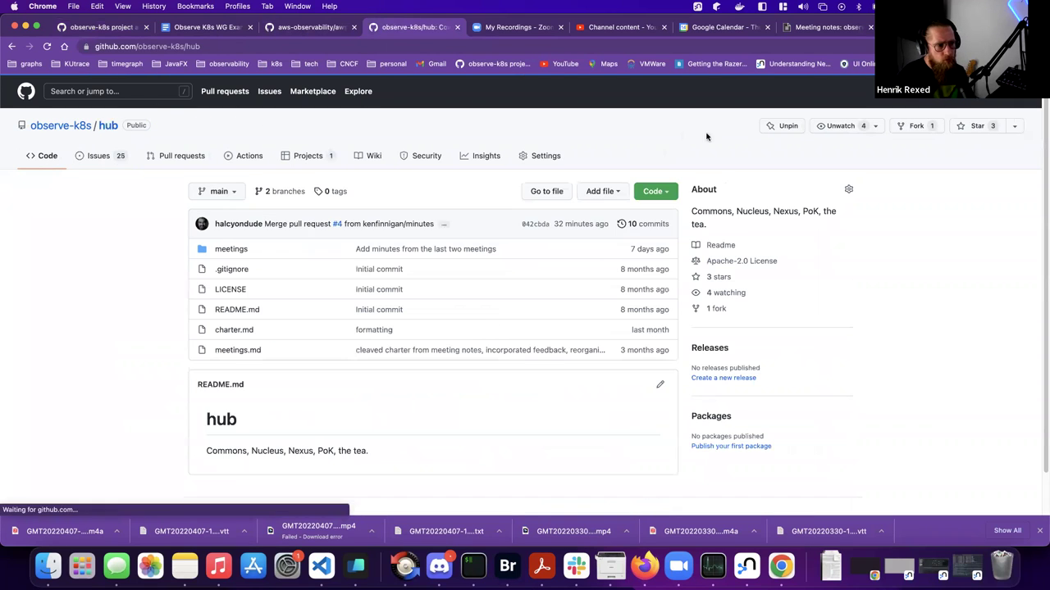
click(549, 156)
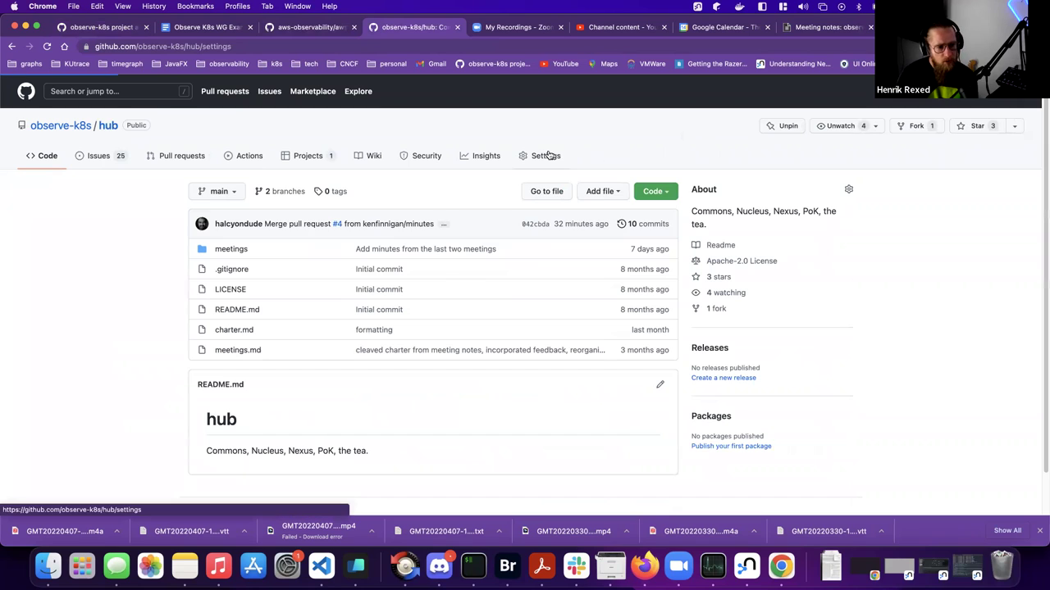
click(232, 239)
- Confirm access to the hub settings by entering the account password
text(••)
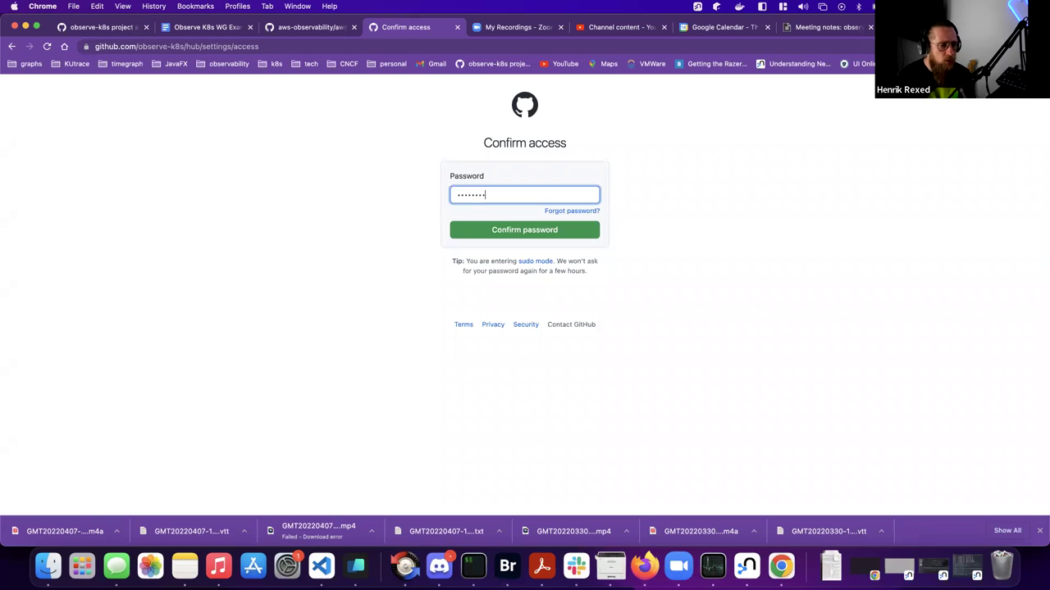
key(Return)
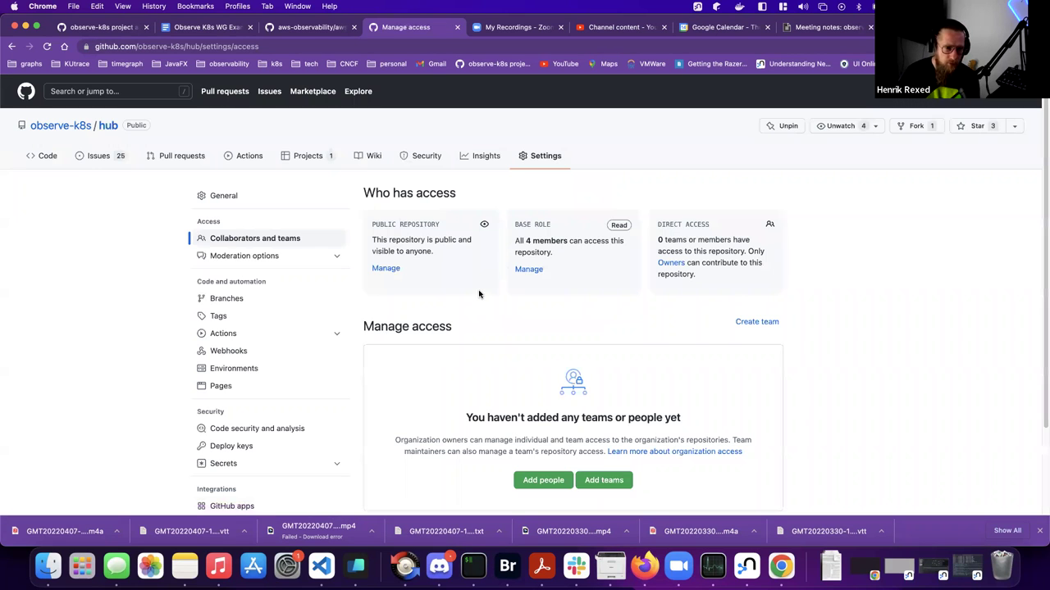
scroll(482, 299, down, 3)
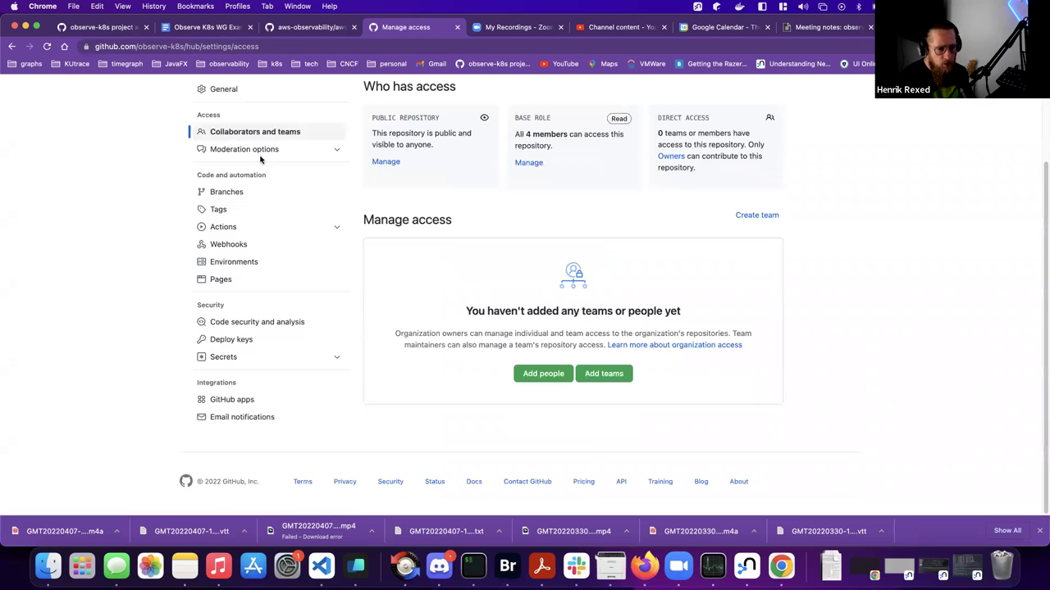
scroll(231, 136, up, 3)
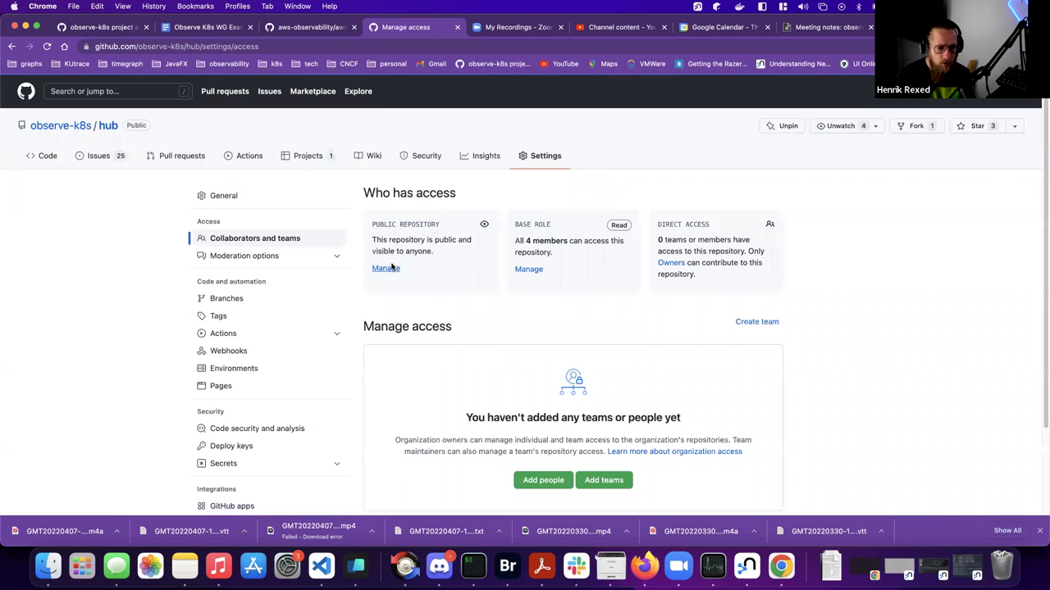
scroll(470, 305, down, 3)
- In Add people, search for the invitee by username and select their account
click(544, 376)
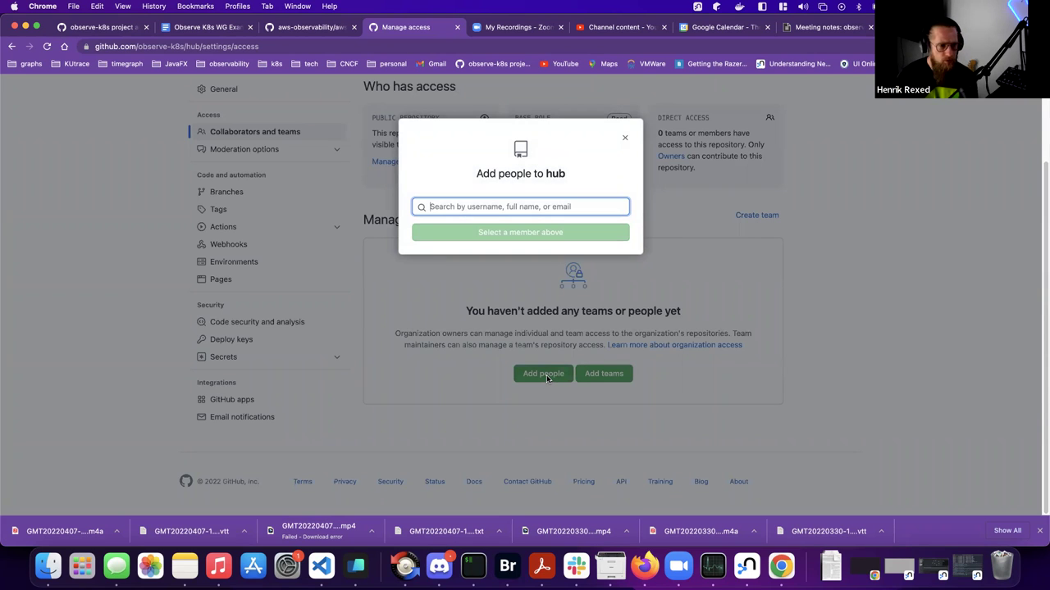
text(jan8)
key(BackSpace)
key(BackSpace)
key(BackSpace)
key(BackSpace)
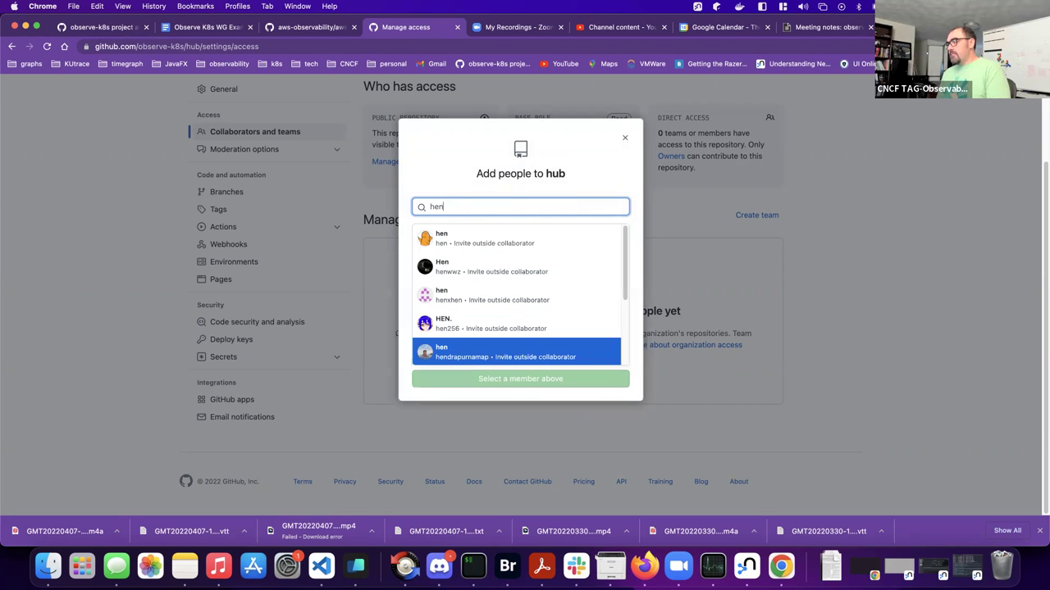
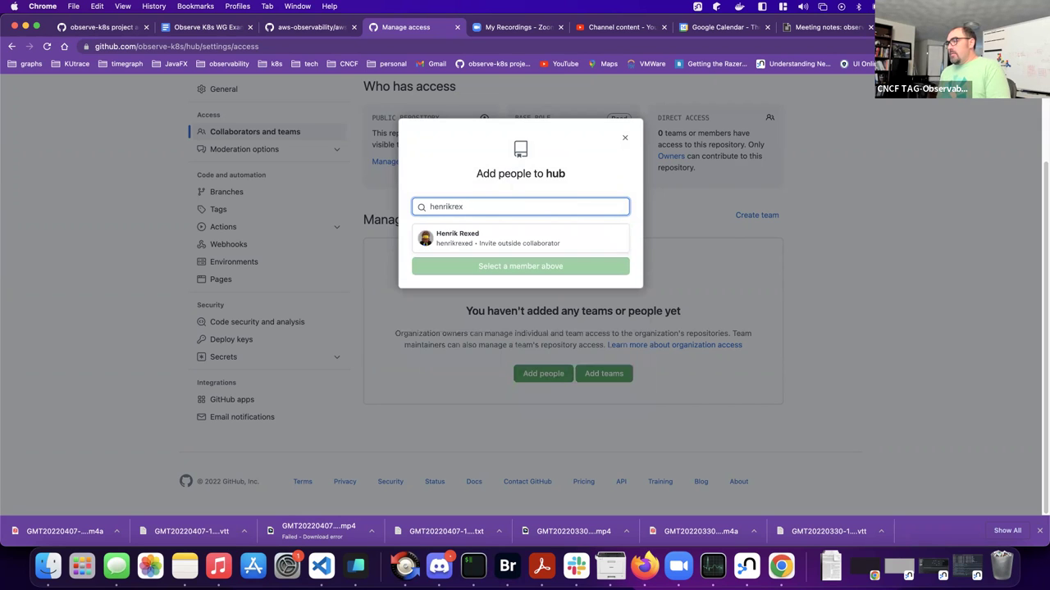
click(495, 240)
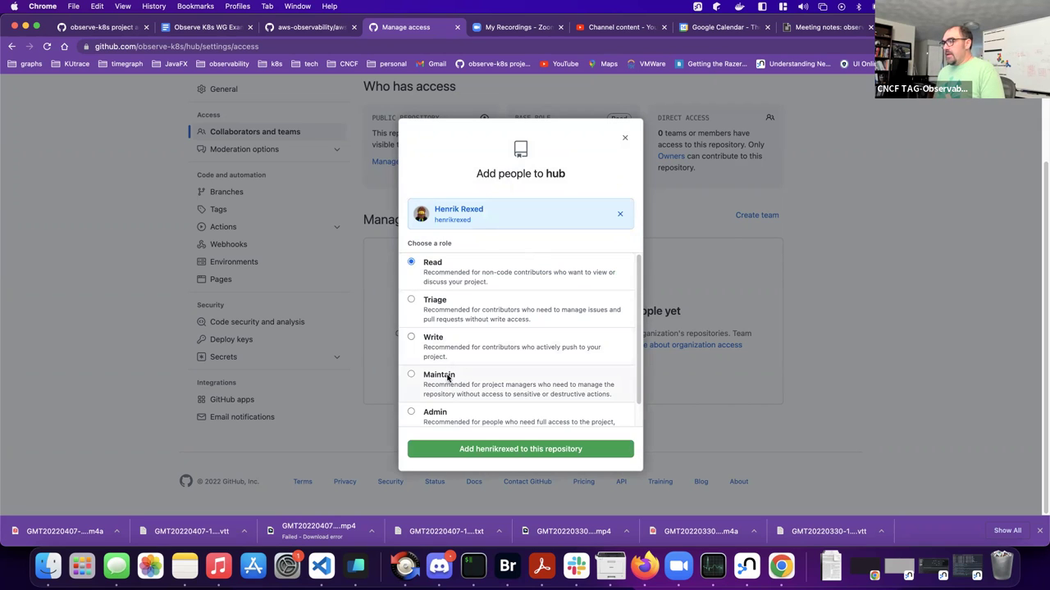
- Choose the Write role and send the invitation to the hub repository
scroll(448, 378, down, 1)
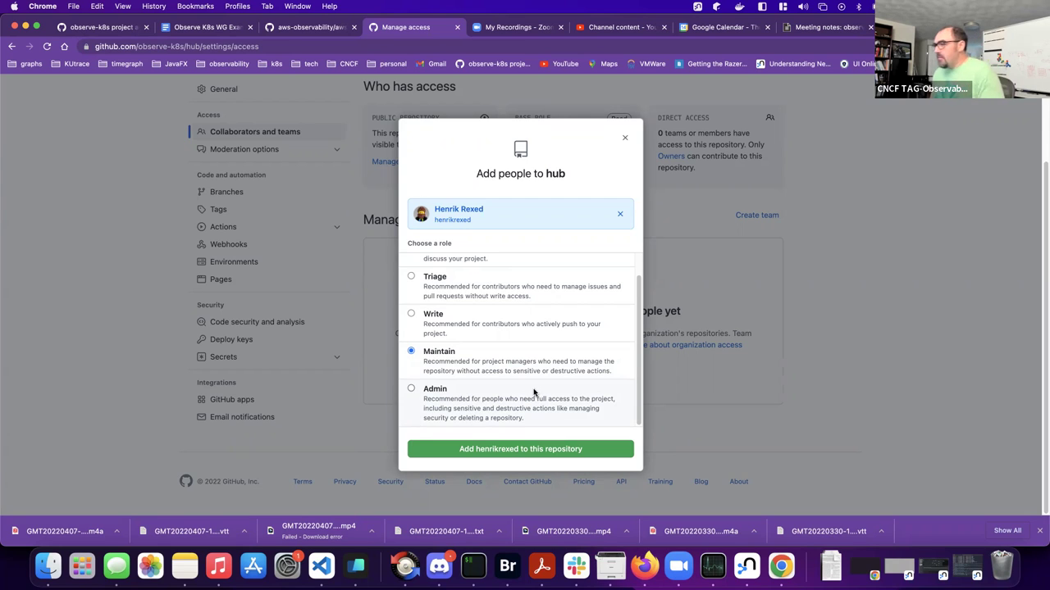
scroll(534, 393, up, 2)
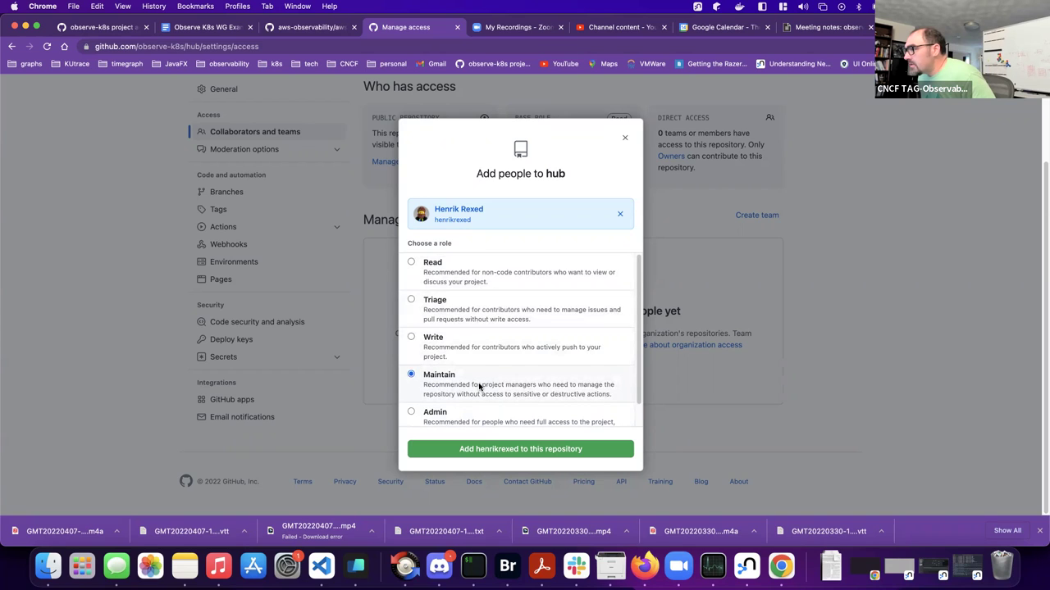
click(480, 353)
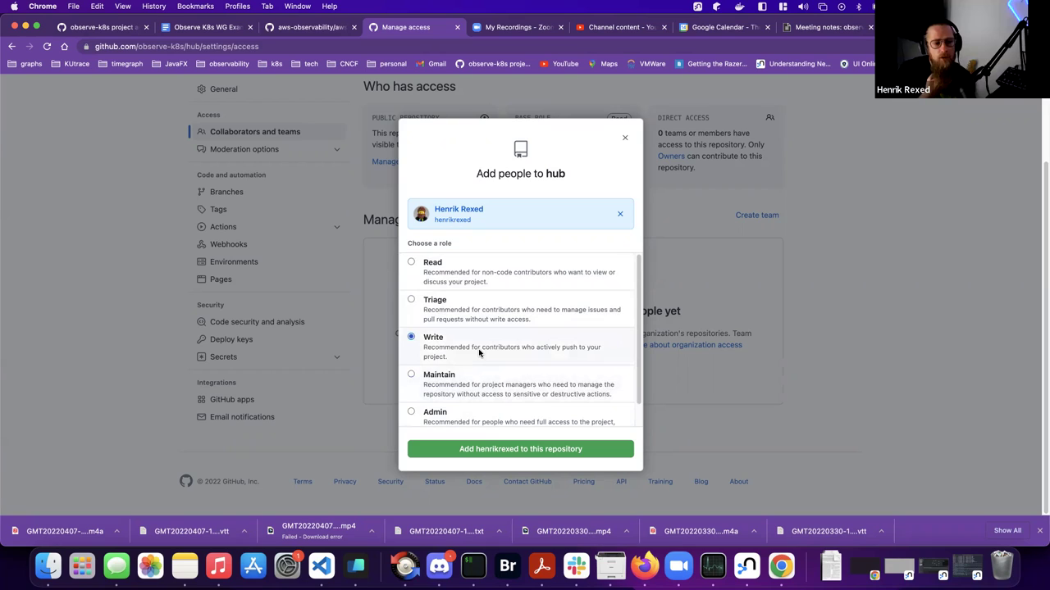
click(480, 371)
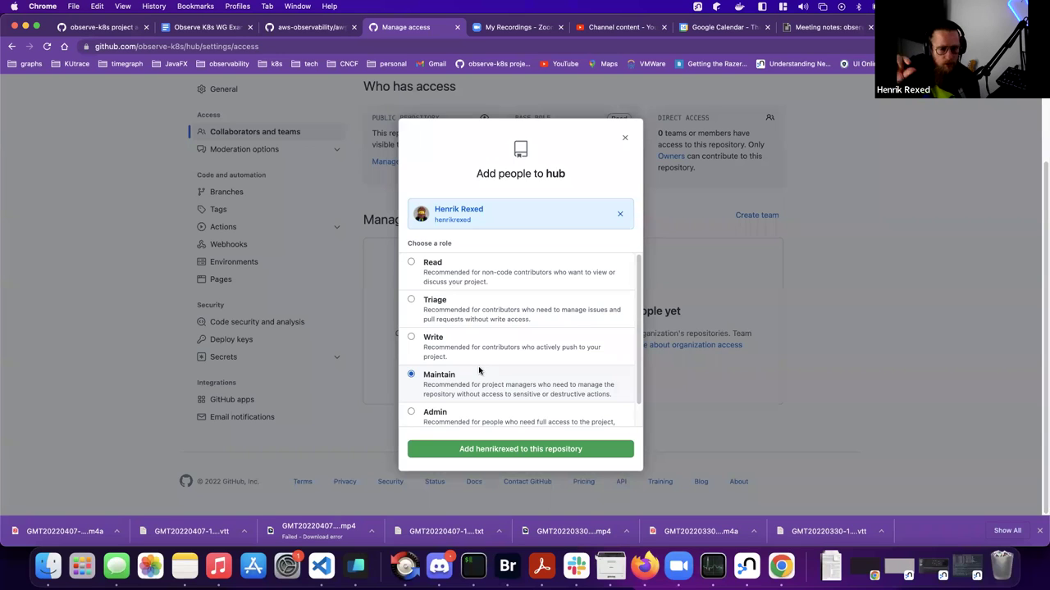
click(479, 354)
click(548, 456)
scroll(537, 447, down, 3)
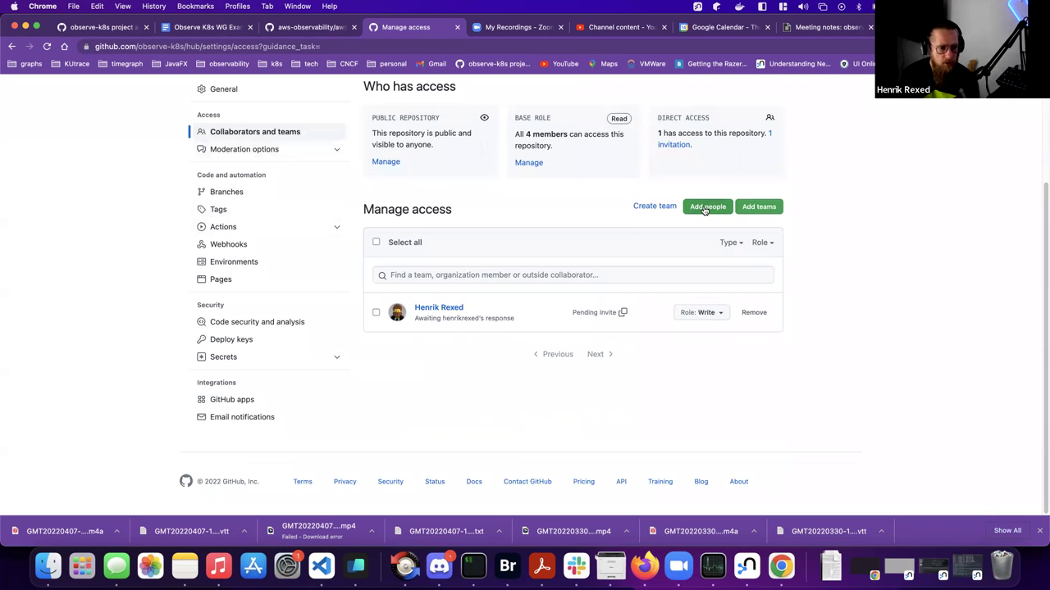
click(704, 209)
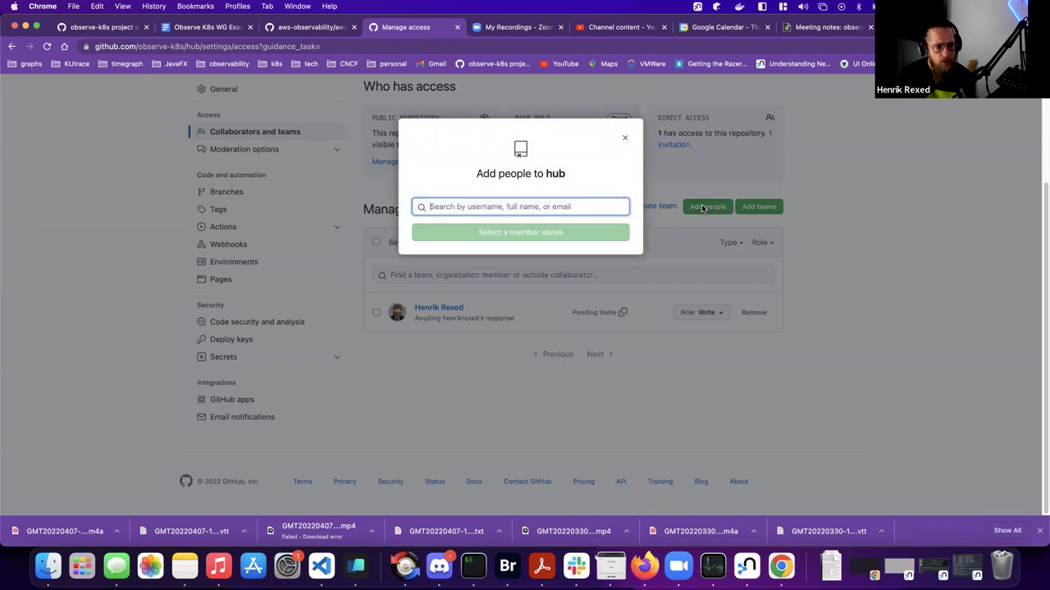
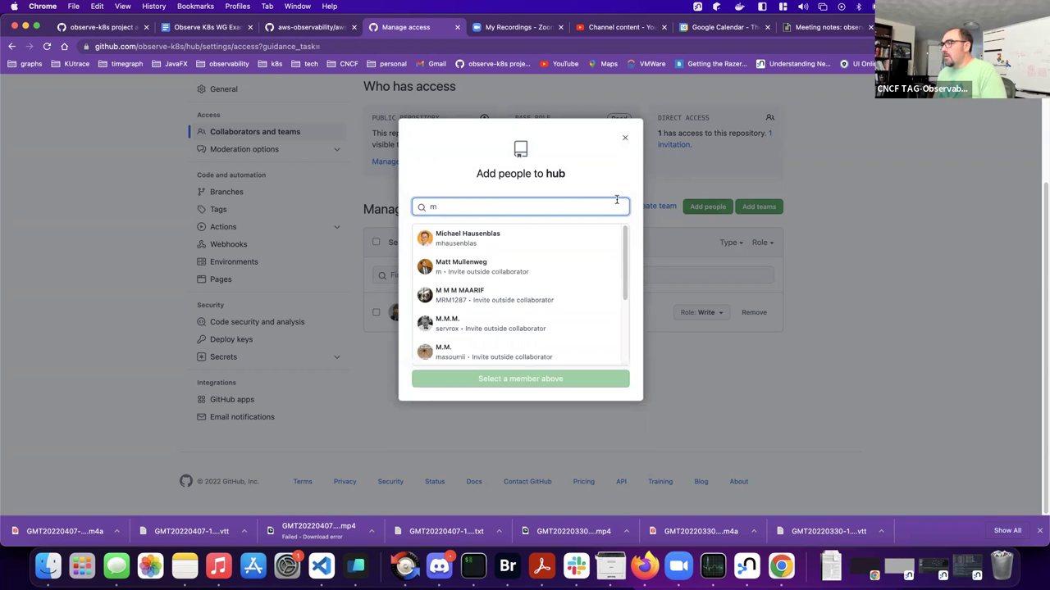
click(493, 240)
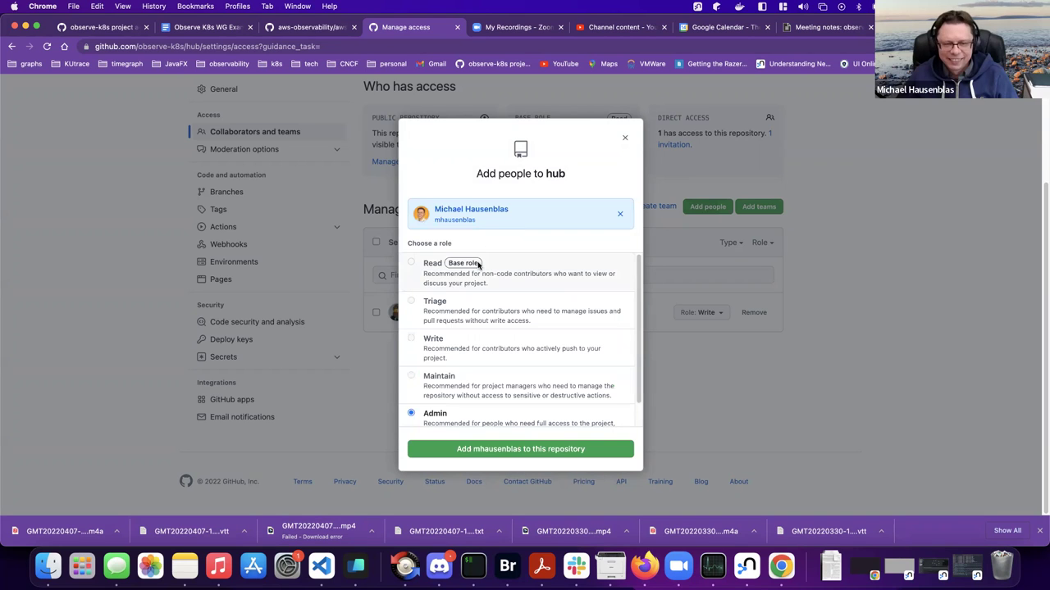
scroll(456, 353, down, 1)
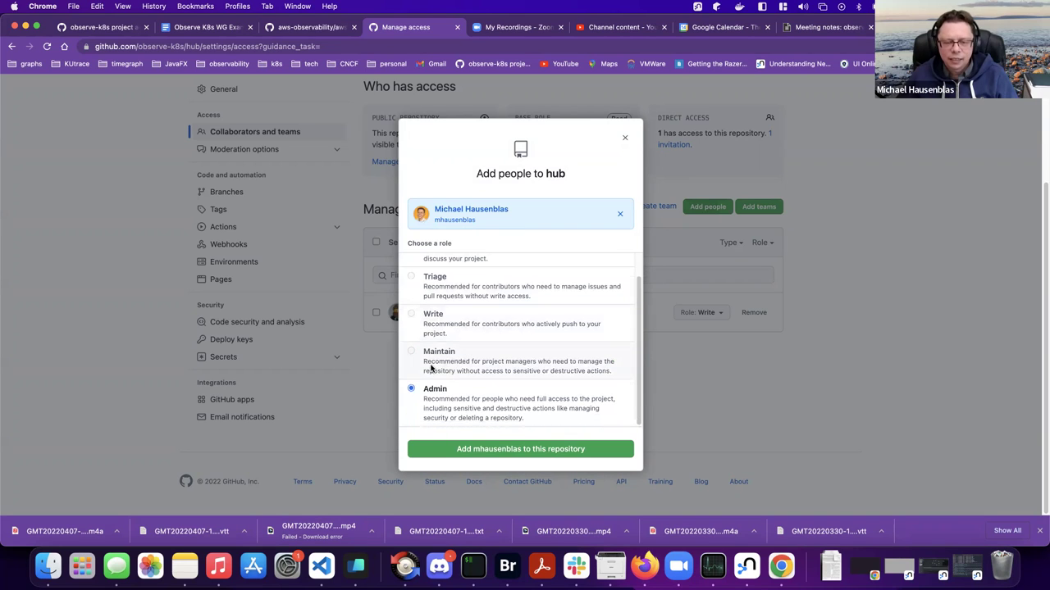
click(626, 138)
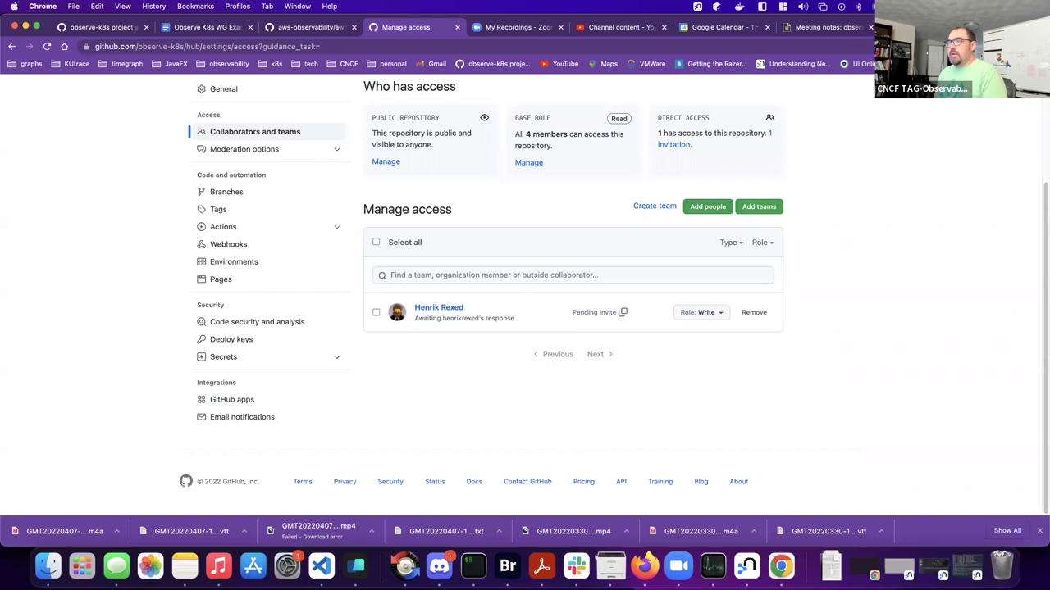
- Search for the second collaborator by username and add them to the hub repository
click(709, 209)
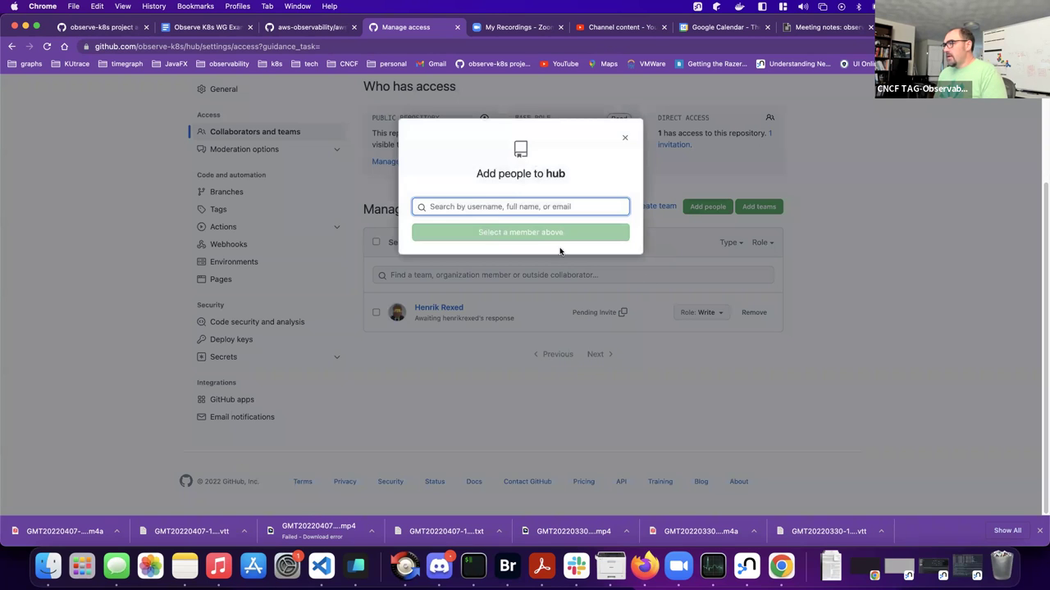
click(626, 141)
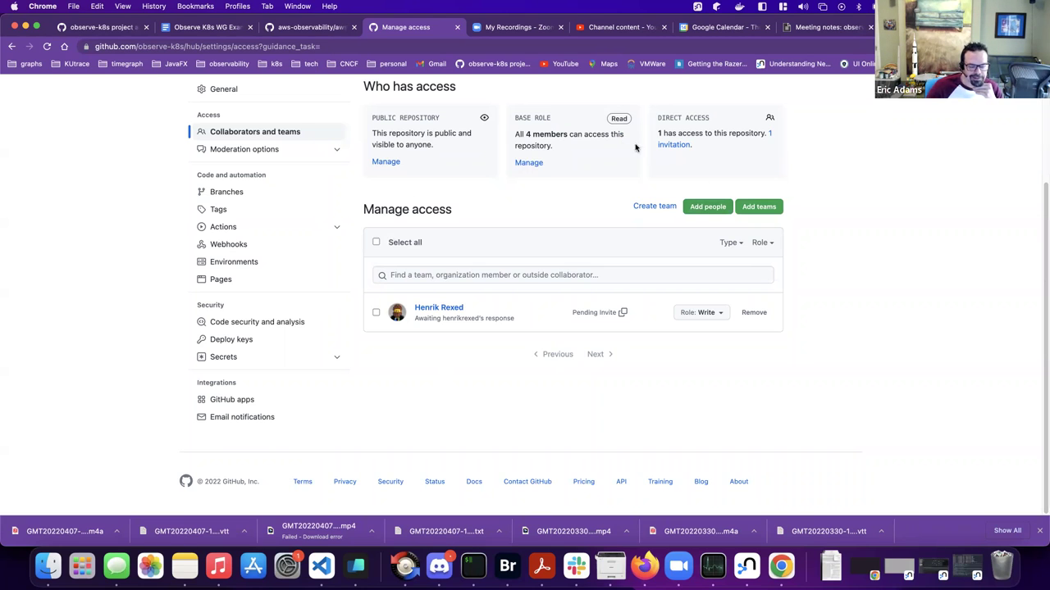
click(708, 207)
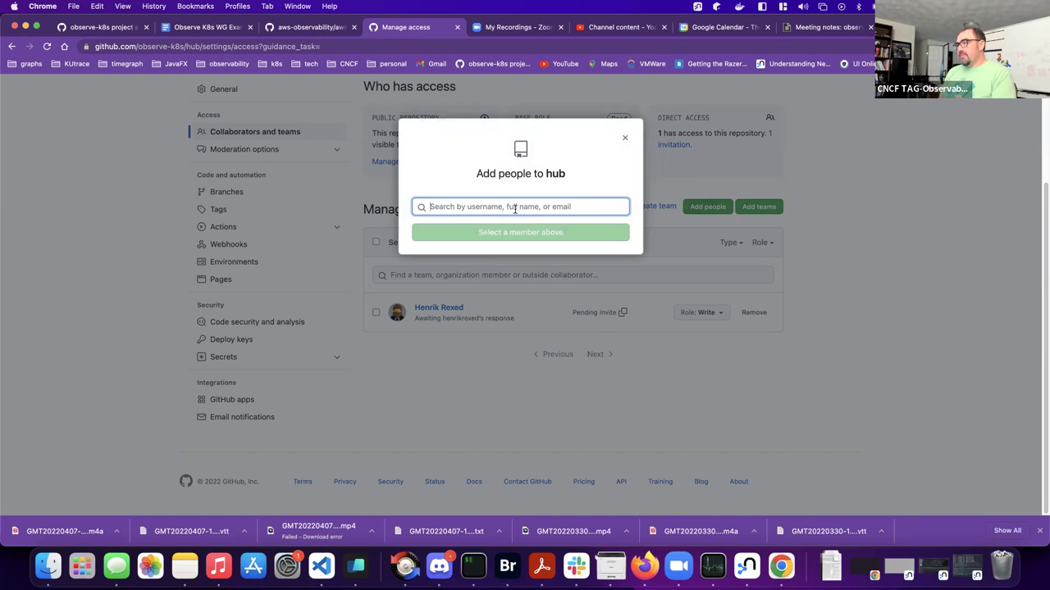
text(ericad)
key(BackSpace)
key(BackSpace)
key(BackSpace)
key(BackSpace)
key(BackSpace)
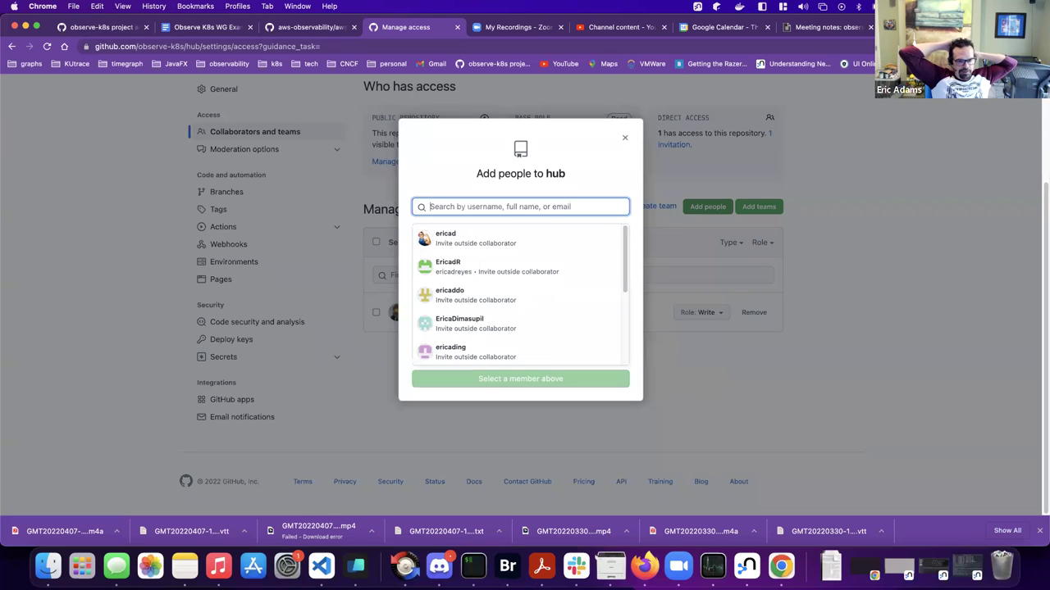
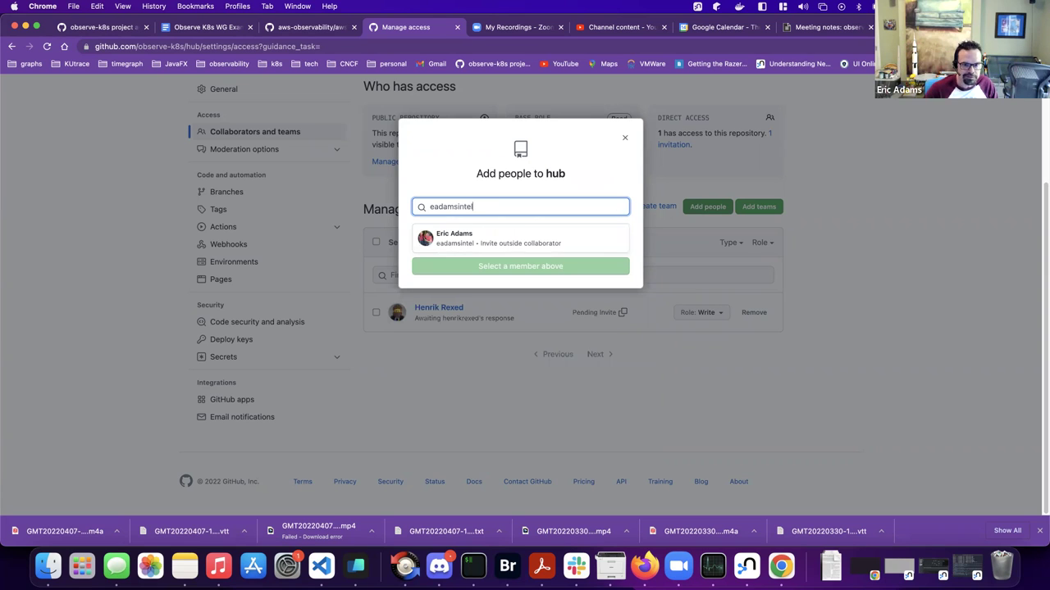
click(507, 237)
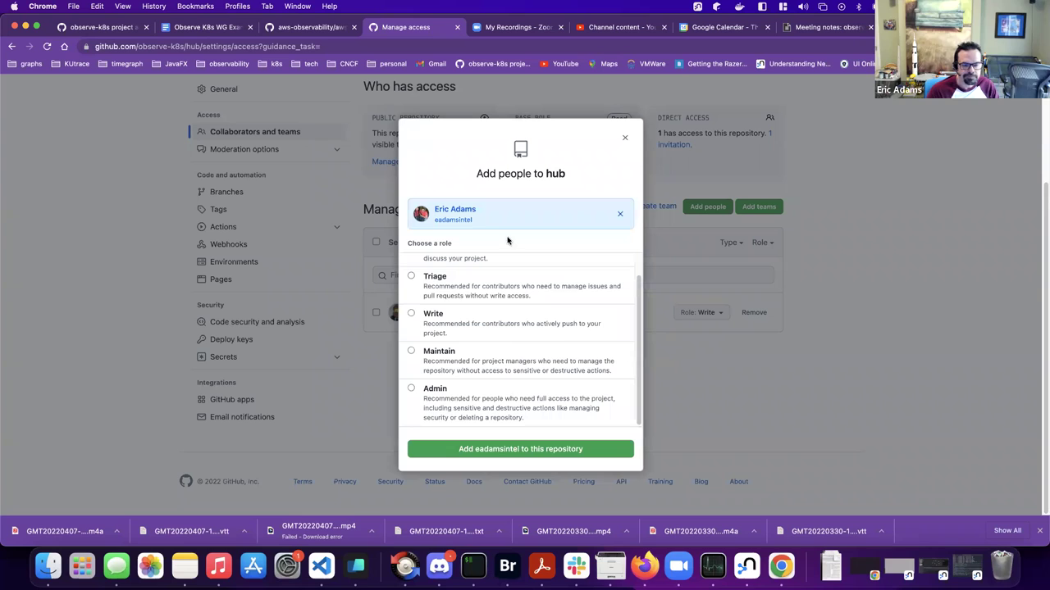
click(522, 450)
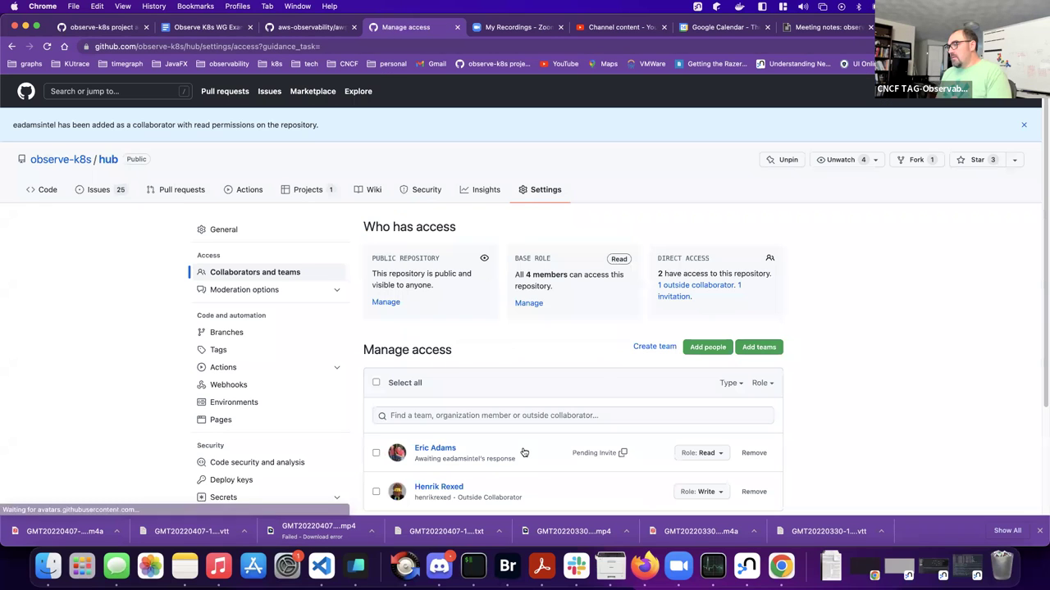
- Change the new pending invitation's role from Read to Write
scroll(600, 372, down, 3)
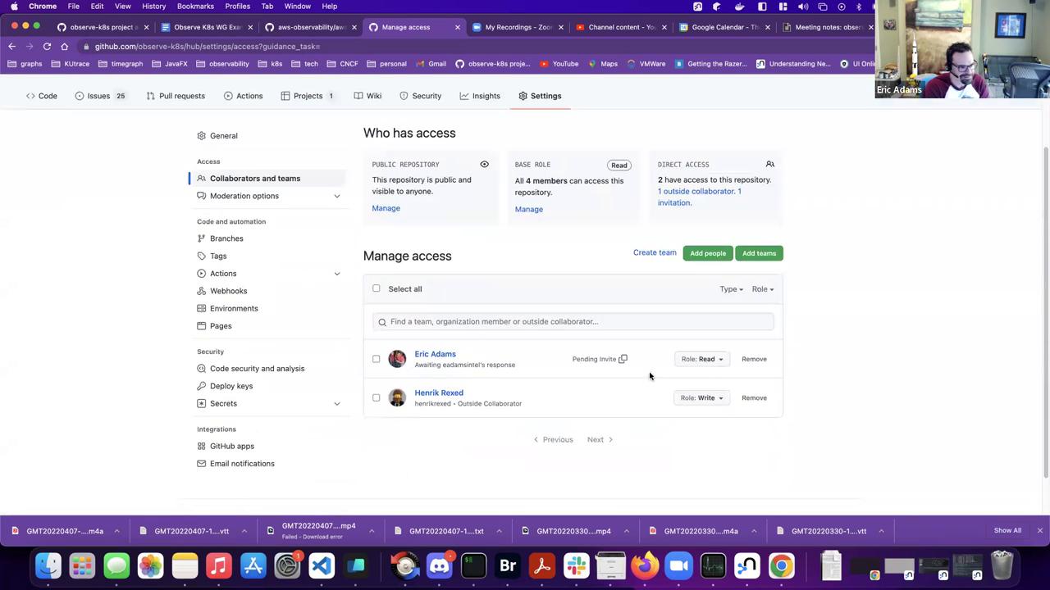
click(707, 362)
click(649, 496)
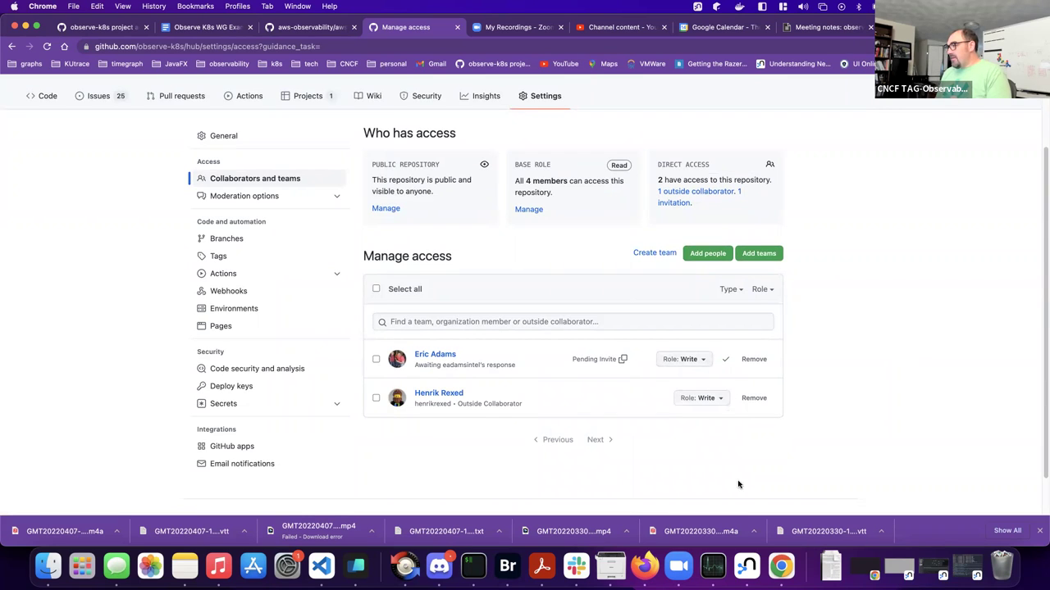
- Reload the observe-k8s project table and assign a collaborator to row 29, the Online Boutique item
click(301, 29)
click(71, 27)
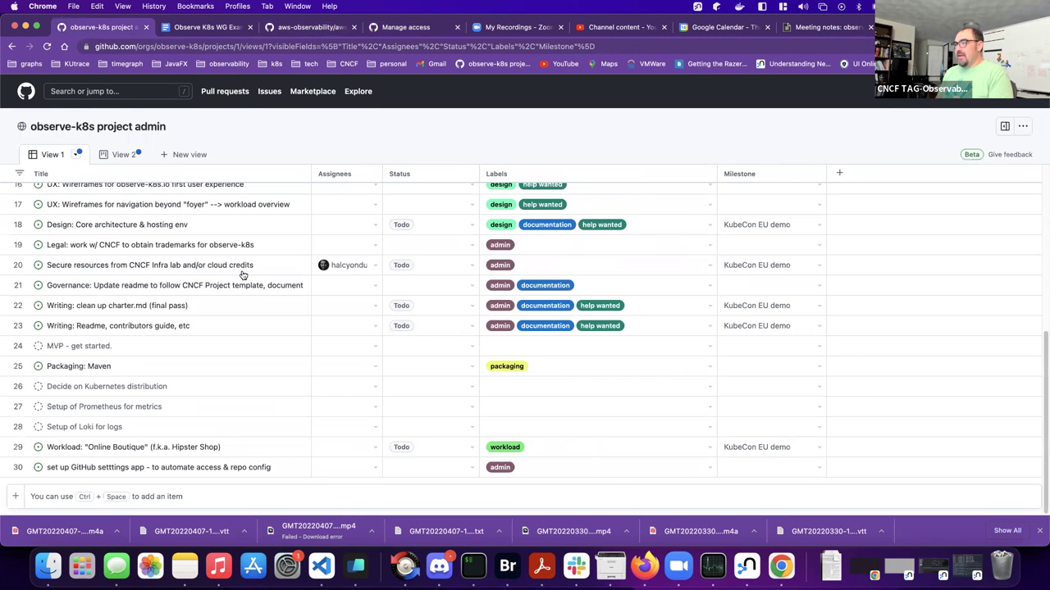
click(46, 46)
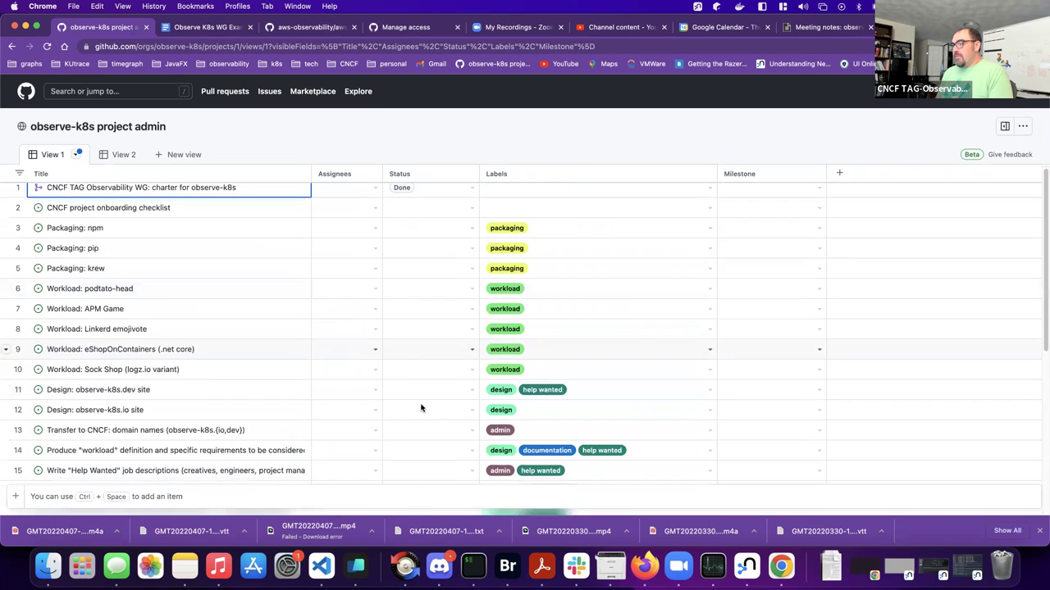
scroll(443, 405, down, 2)
scroll(444, 400, down, 5)
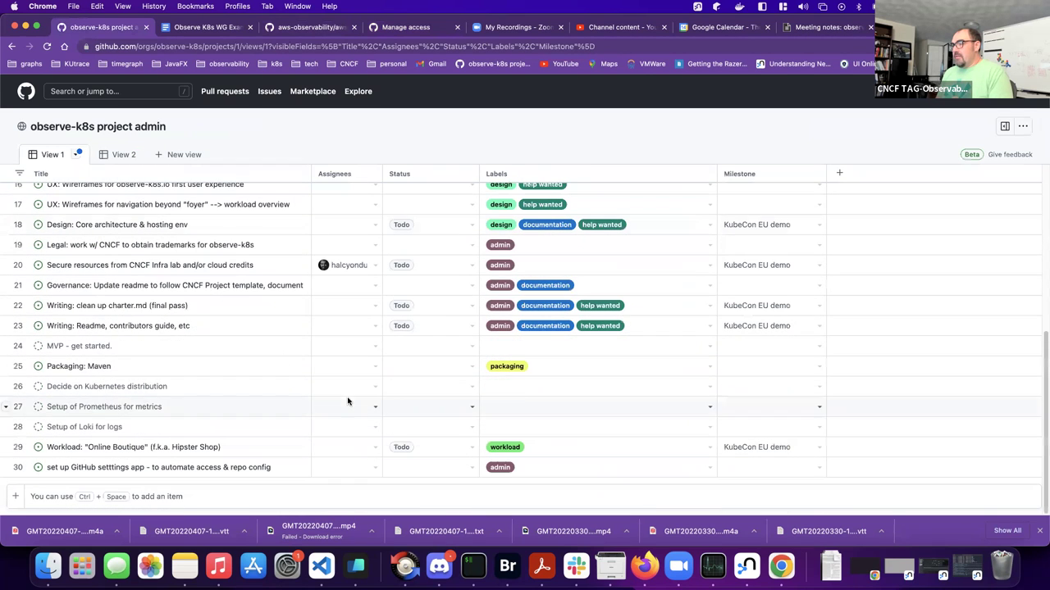
click(370, 450)
click(374, 448)
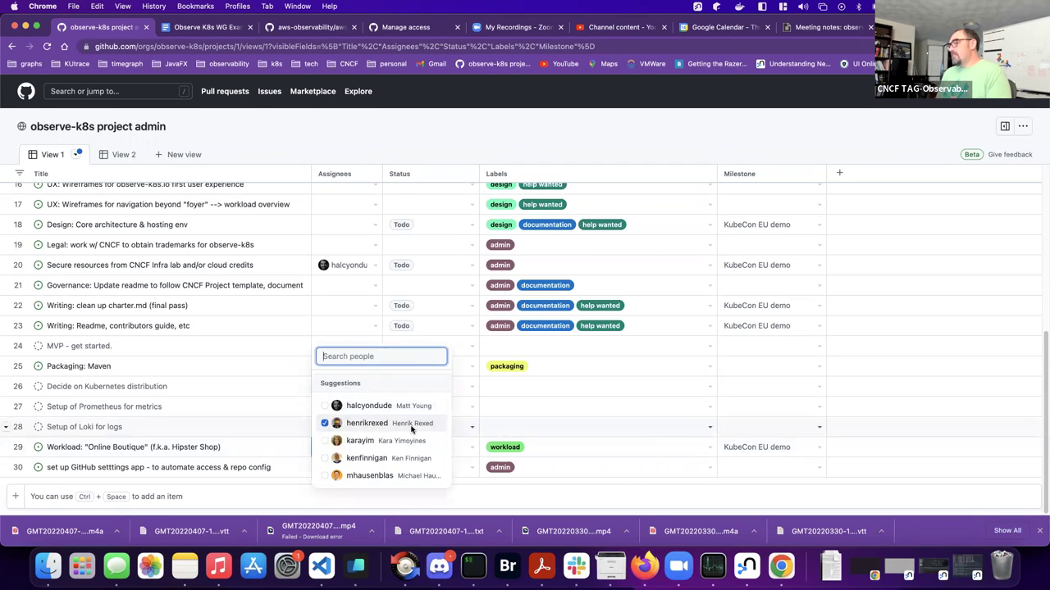
click(522, 506)
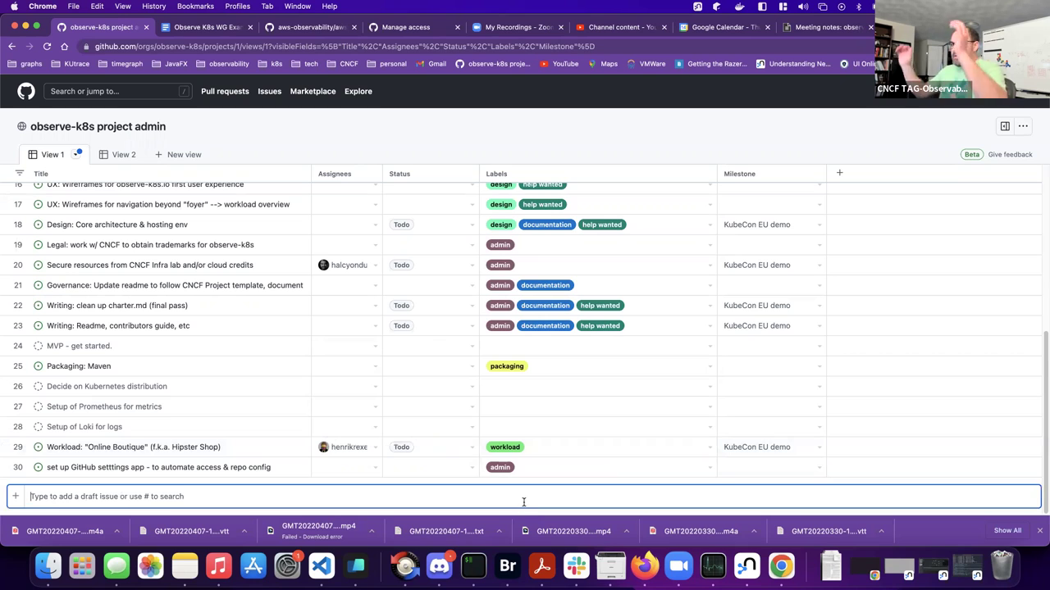
- Switch the project's View 2 to the Board layout
click(122, 155)
click(137, 157)
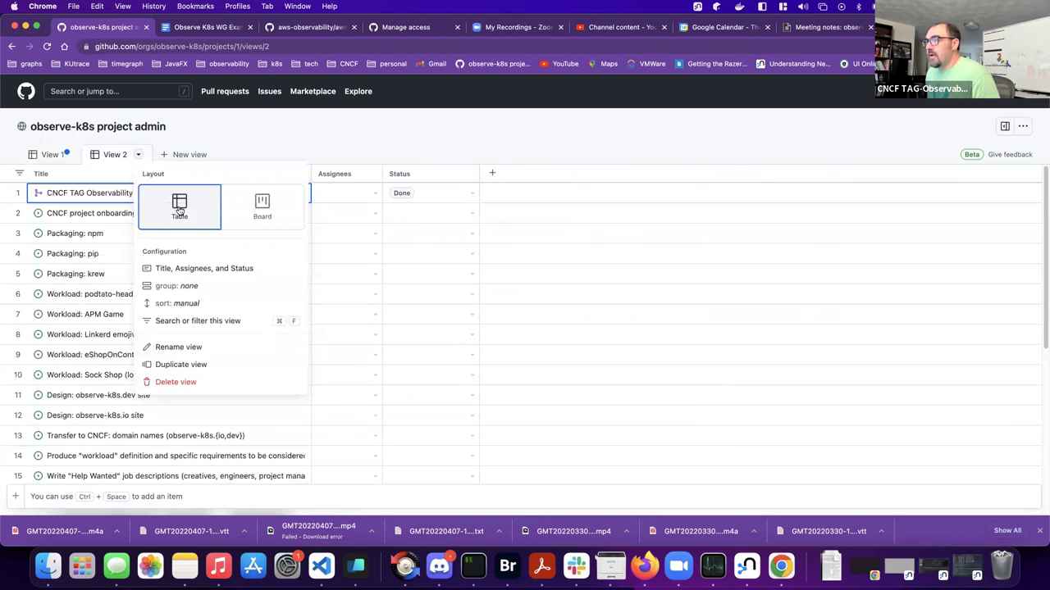
click(262, 208)
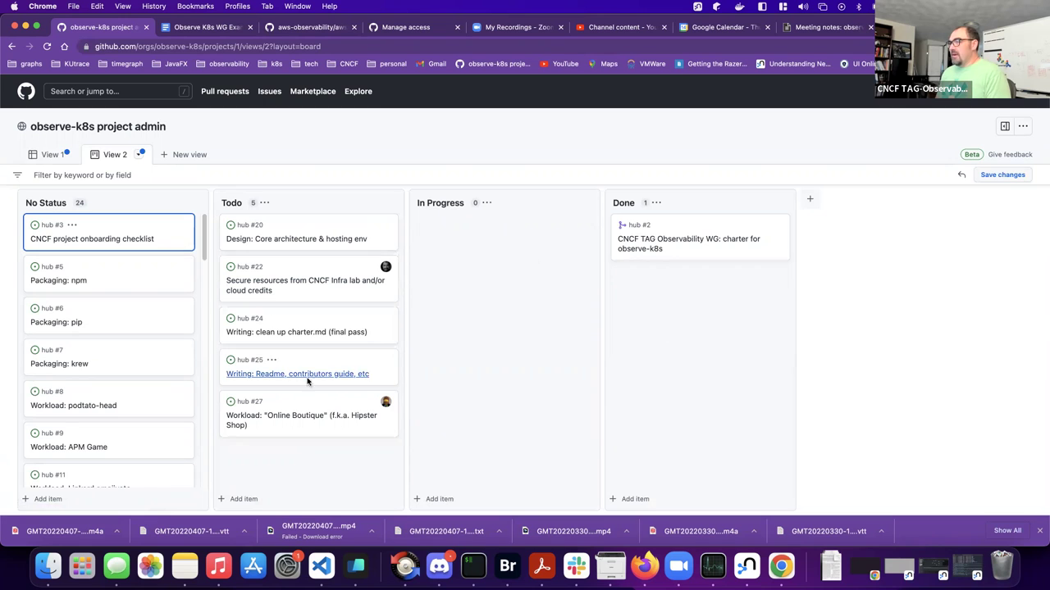
- Add the Repository field as a column in View 1's table, then return to hub access settings
click(48, 154)
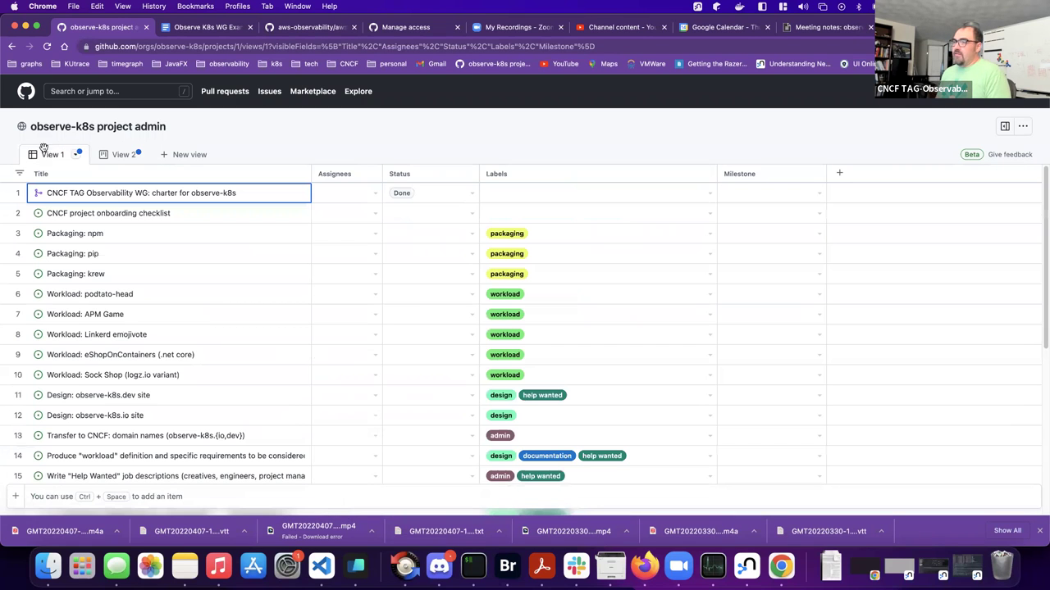
scroll(211, 310, down, 5)
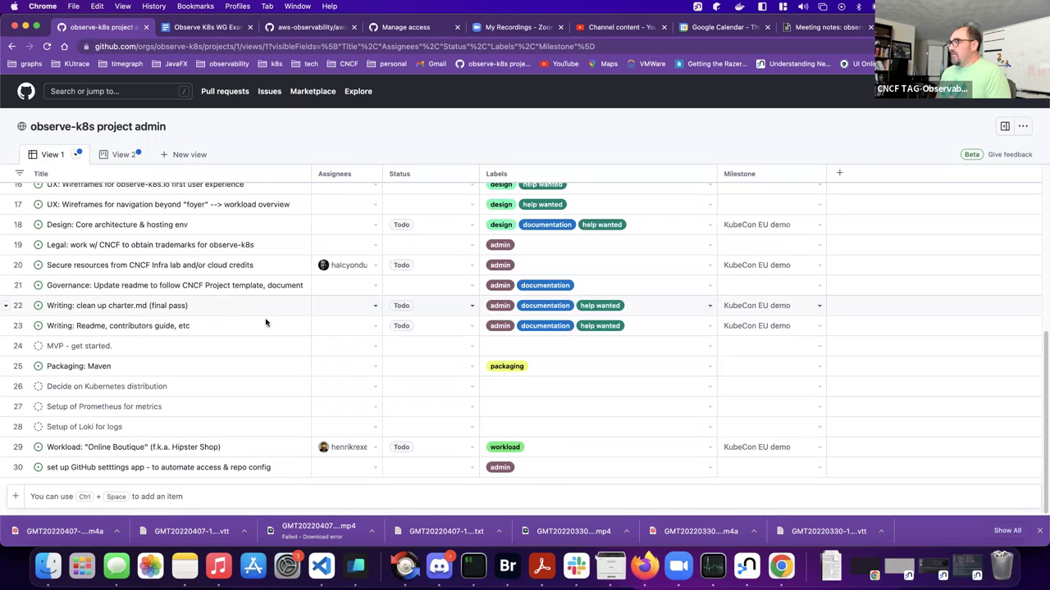
click(839, 173)
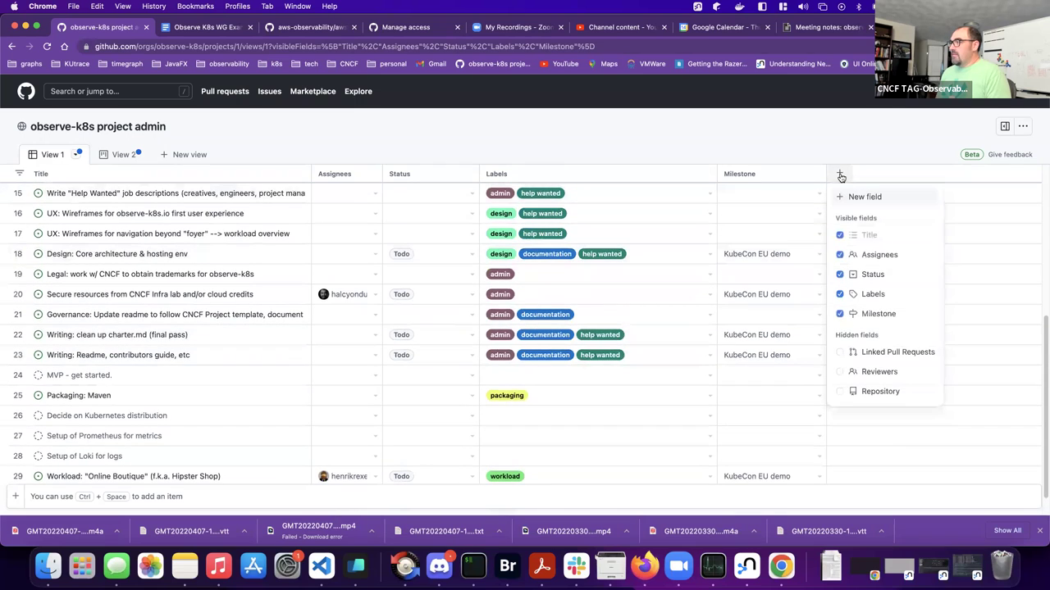
click(875, 391)
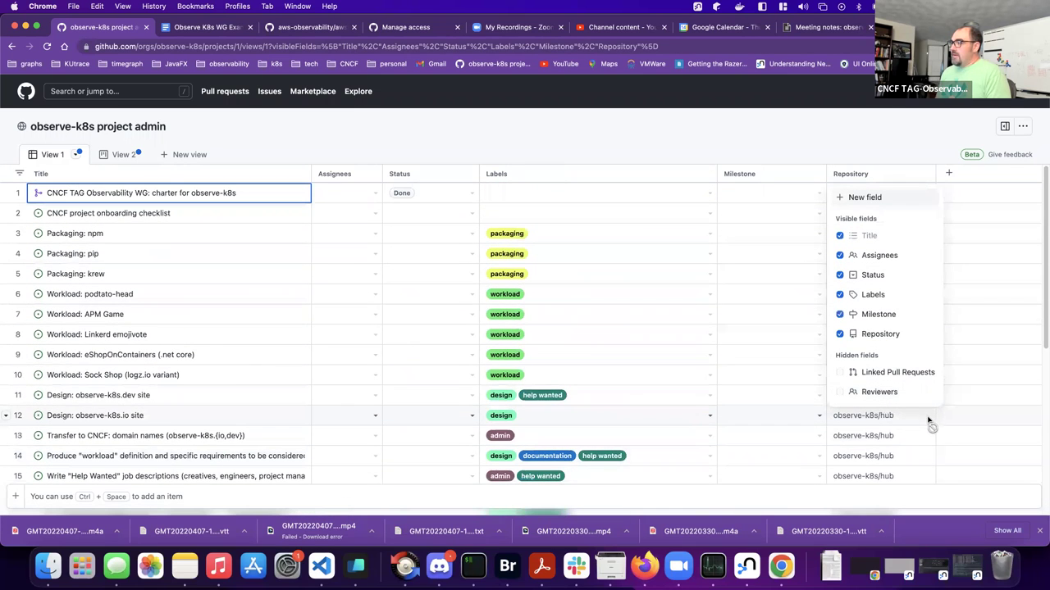
click(862, 143)
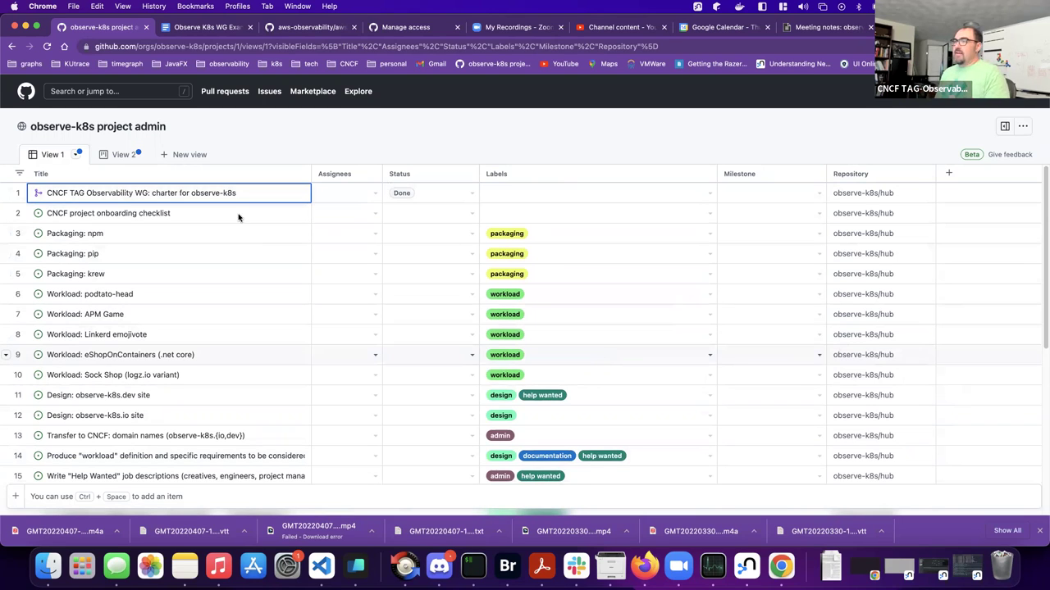
click(279, 28)
- Return to the hub repository, then go to the observe-k8s organization page
click(375, 27)
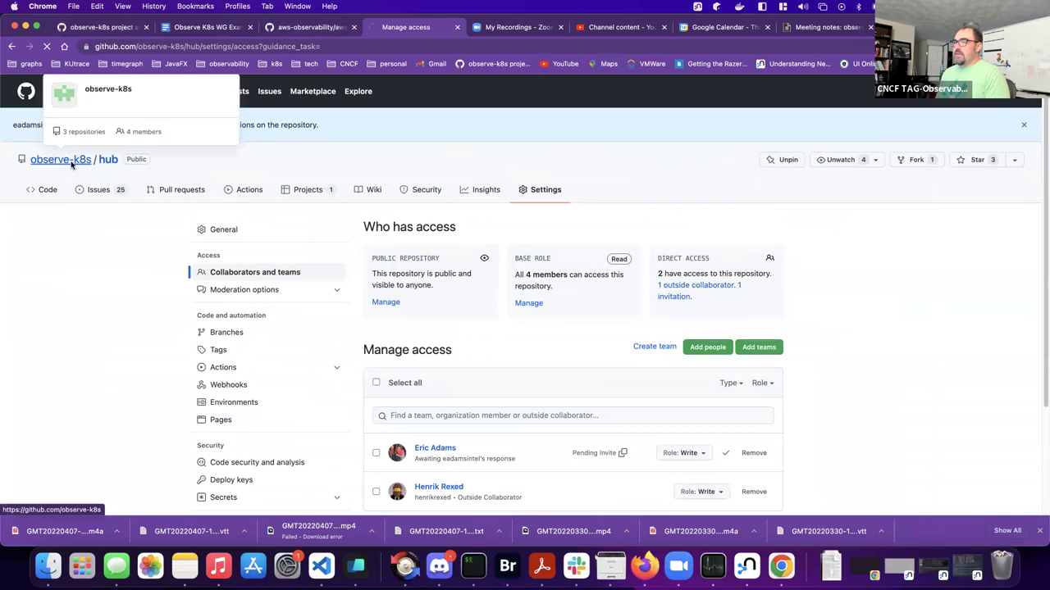
click(49, 160)
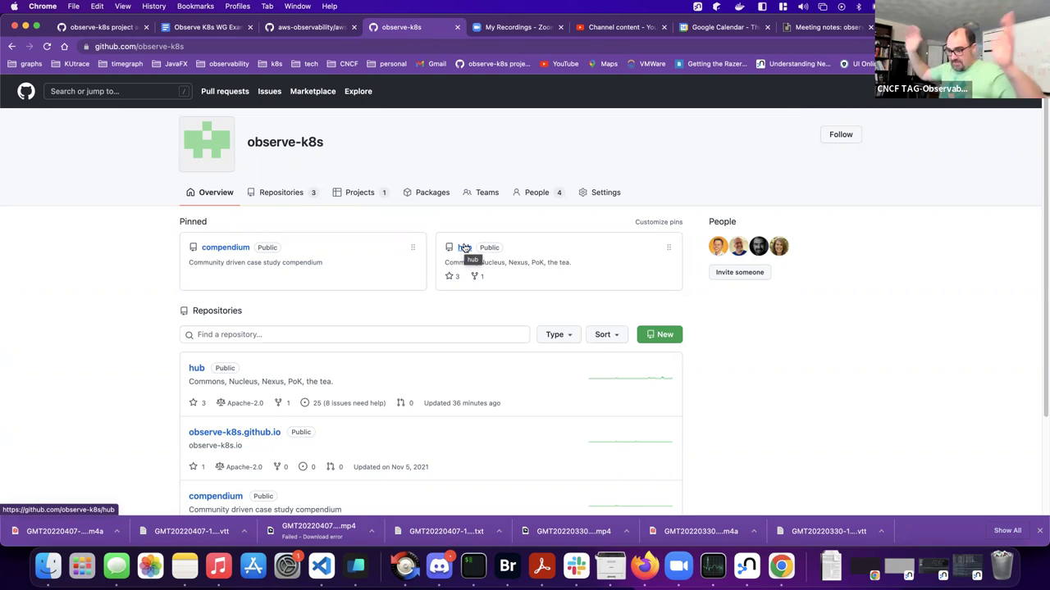
scroll(433, 352, down, 3)
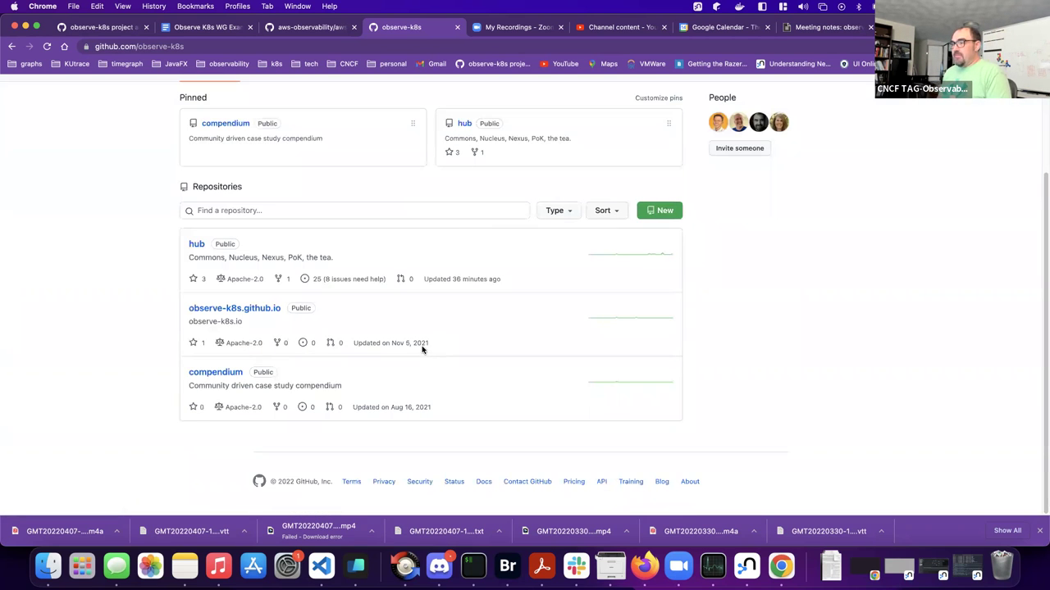
scroll(423, 347, up, 3)
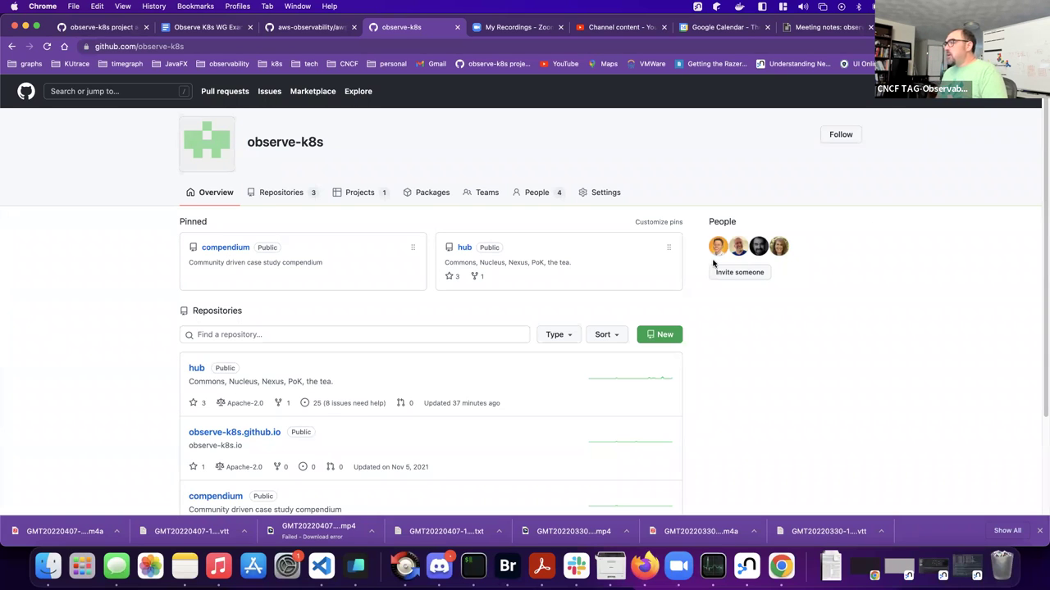
- Search the member invite form for the first invitee's username, then return to the organization overview
click(734, 273)
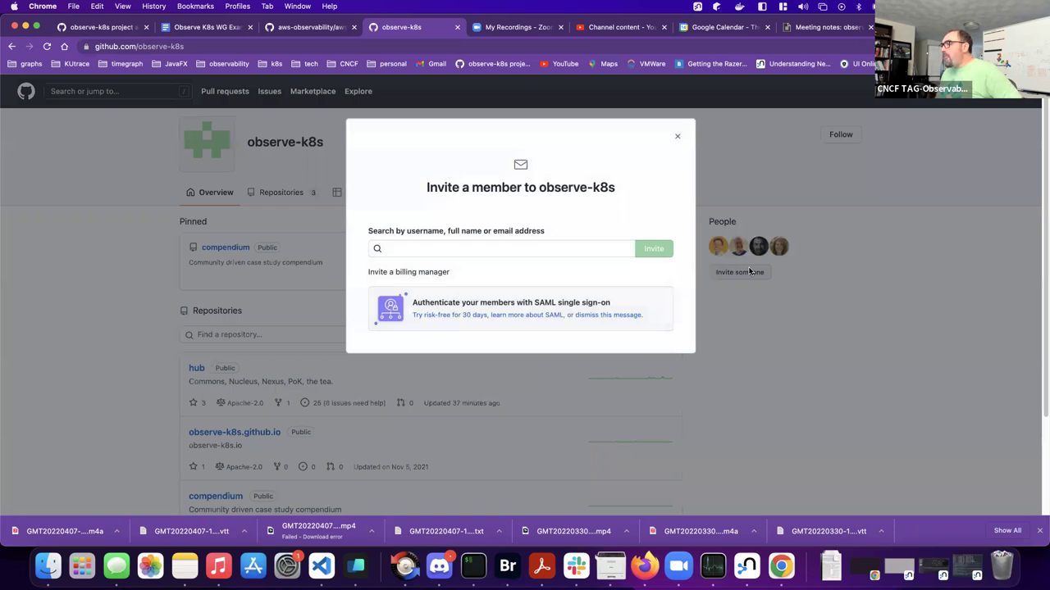
click(542, 247)
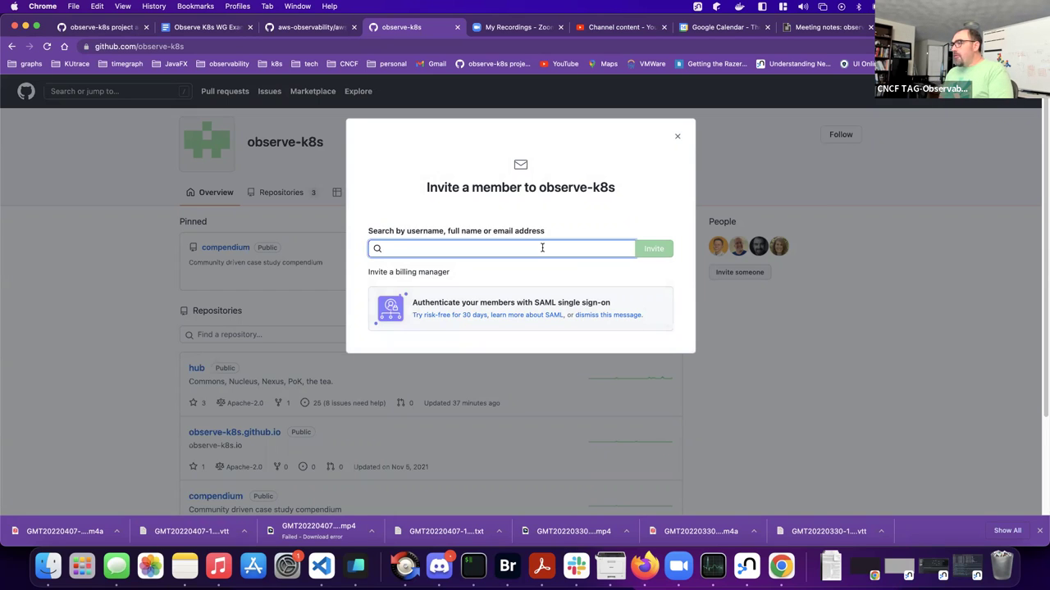
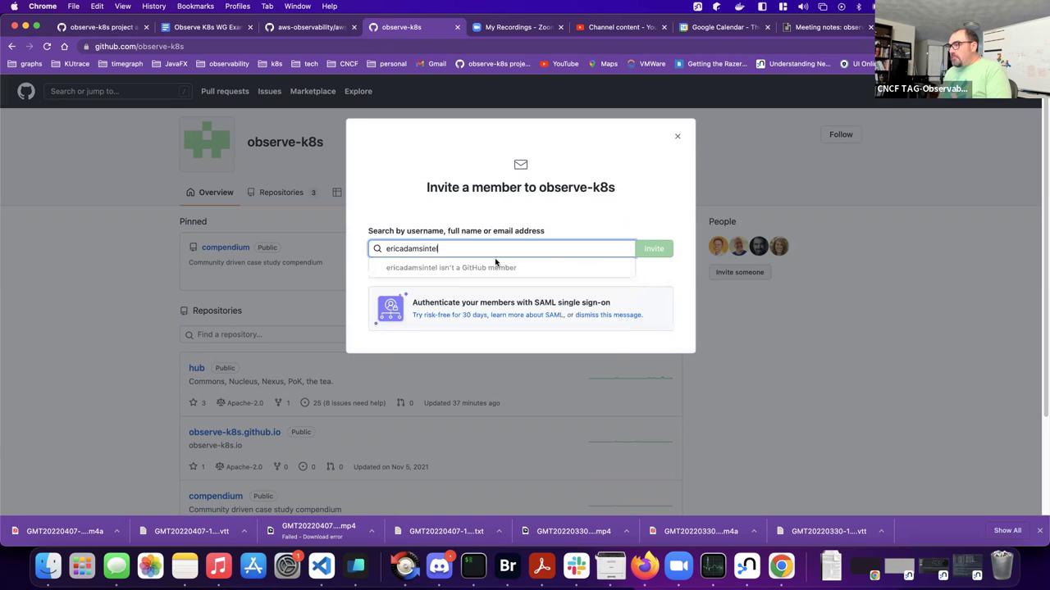
click(397, 248)
key(BackSpace)
key(BackSpace)
key(BackSpace)
click(525, 275)
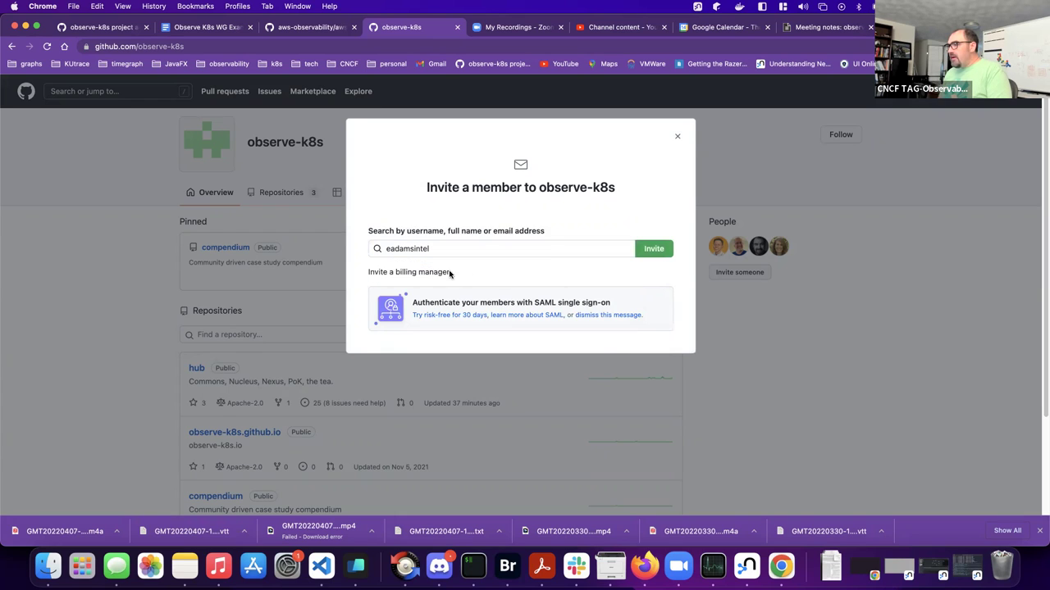
scroll(456, 275, down, 3)
scroll(454, 274, up, 3)
click(425, 273)
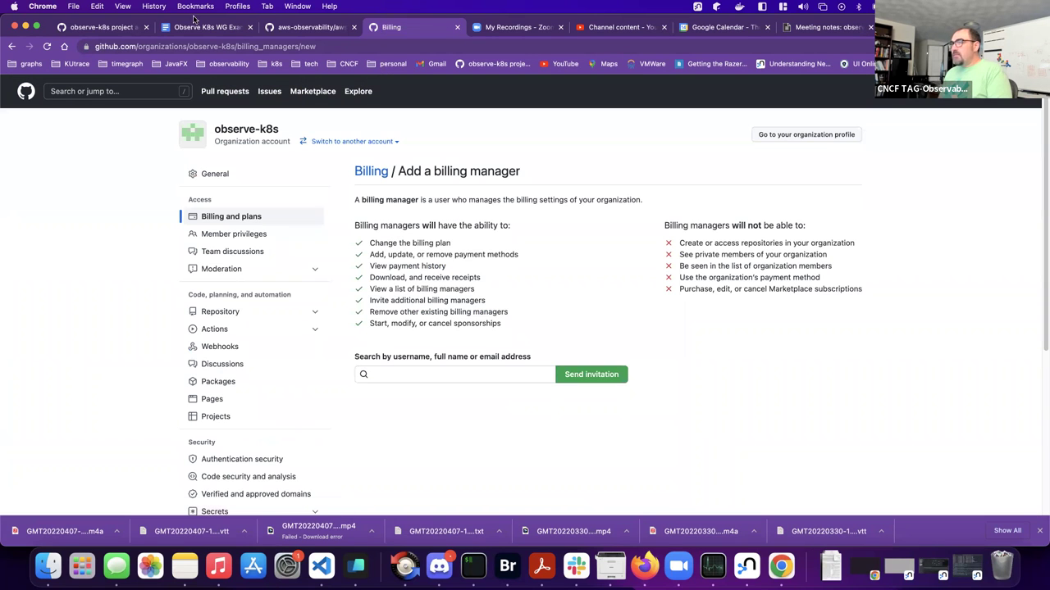
click(12, 46)
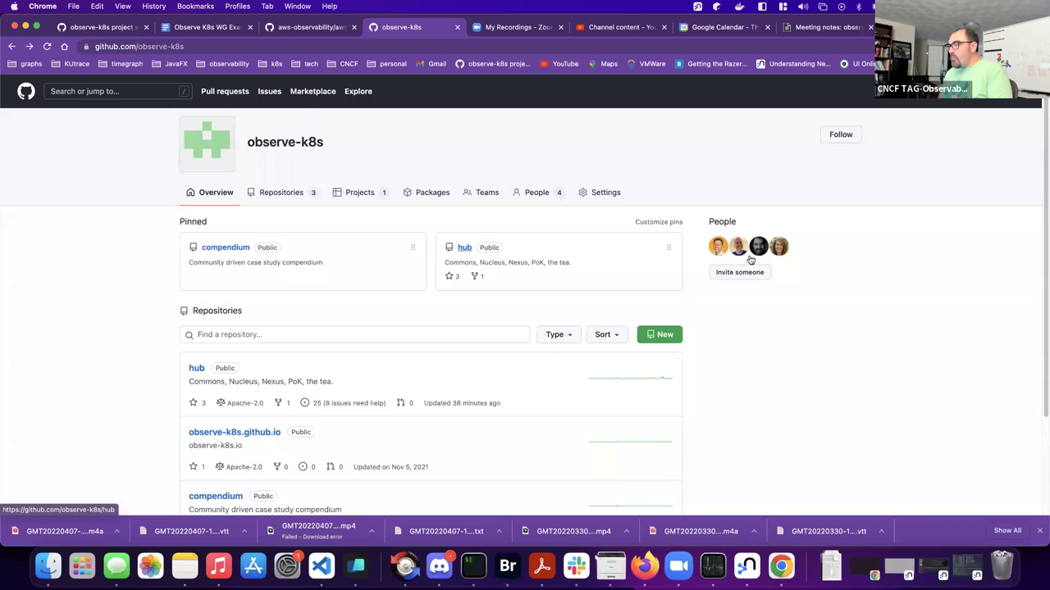
- Invite the first person, found by username, to observe-k8s with the Member role
click(741, 271)
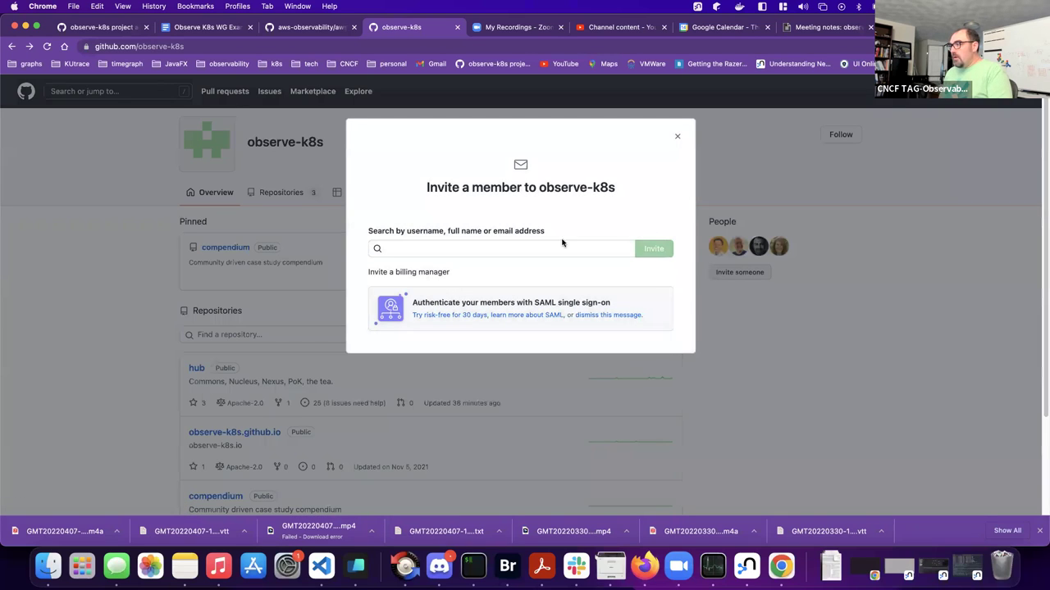
click(529, 249)
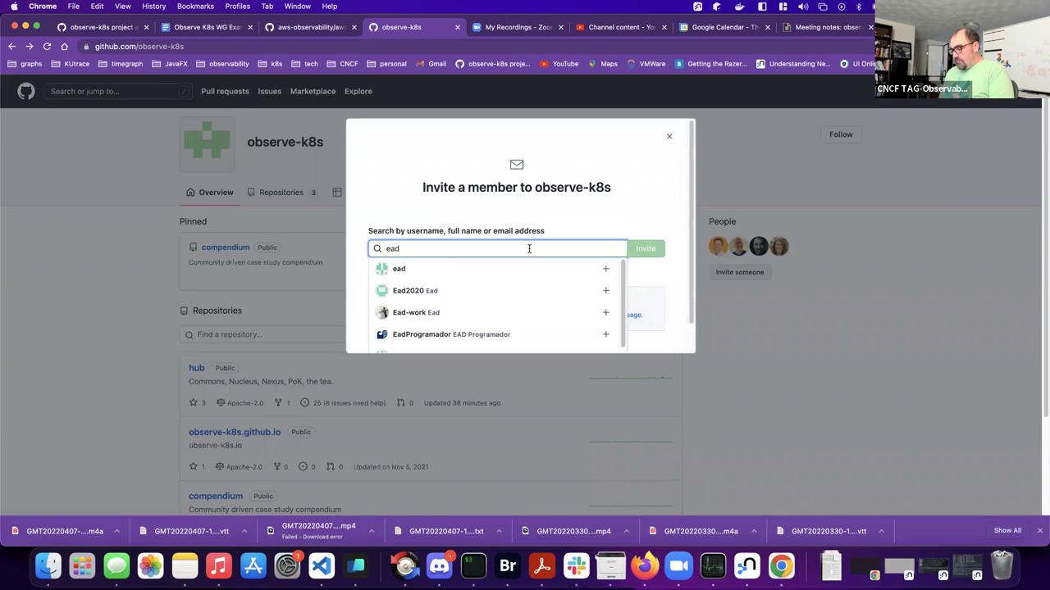
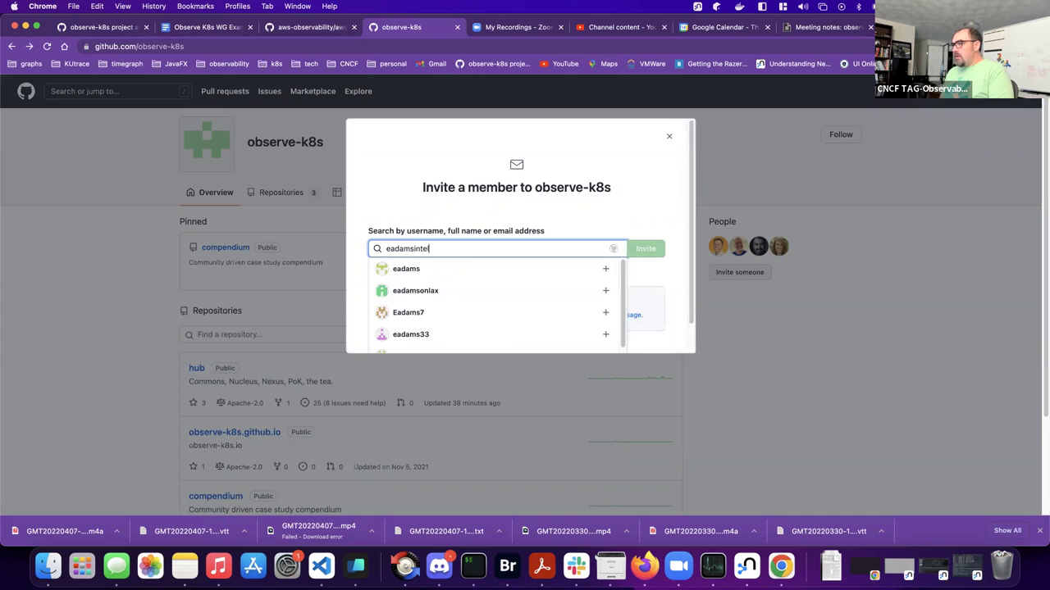
click(511, 265)
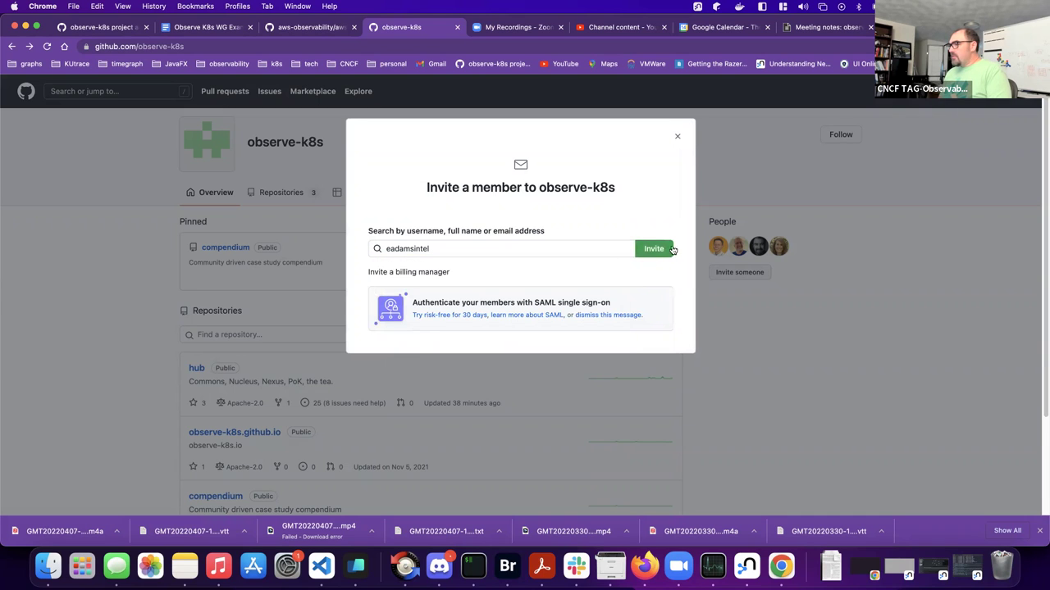
click(667, 250)
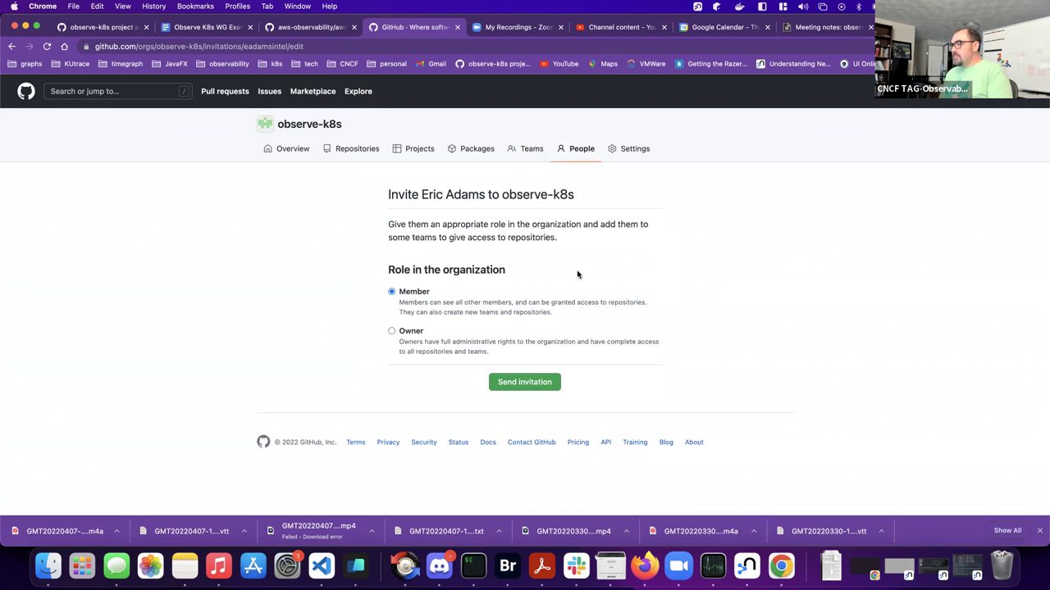
click(527, 383)
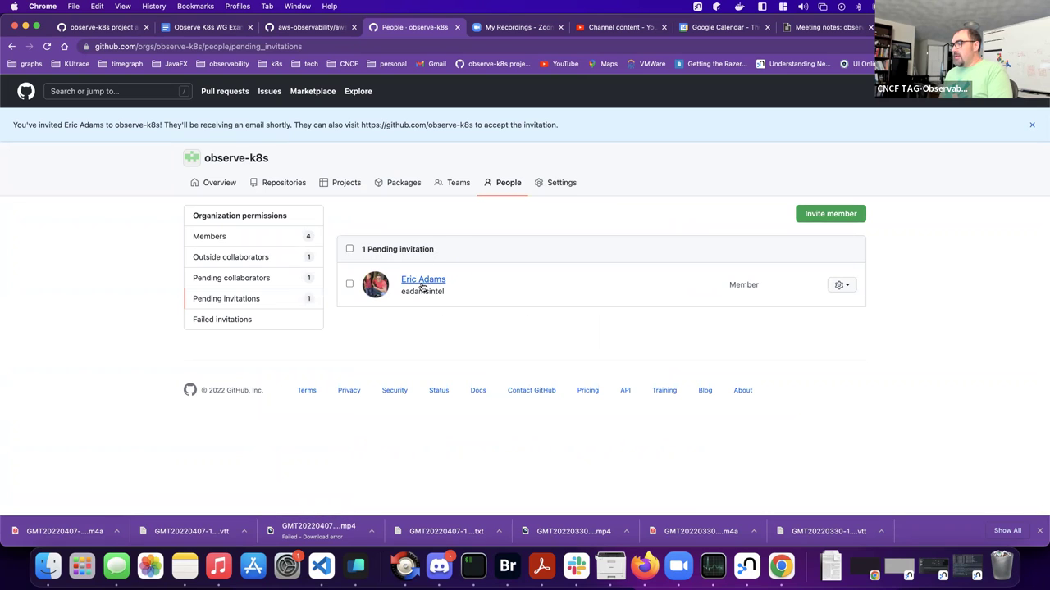
- Select the organization link in the confirmation message and start inviting another member
mouse_move(422, 288)
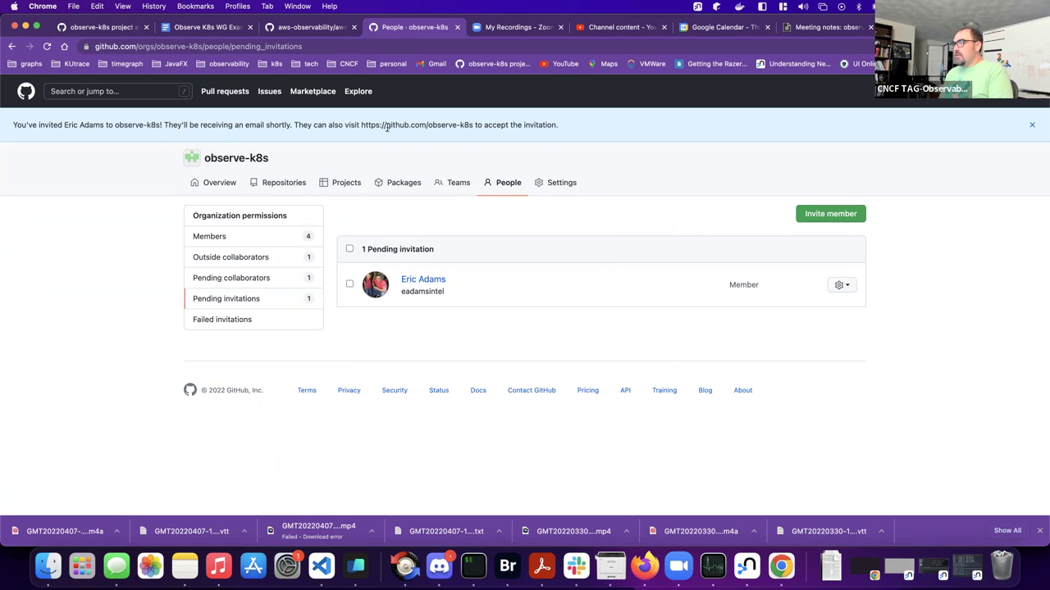
drag(472, 125, 373, 129)
click(821, 214)
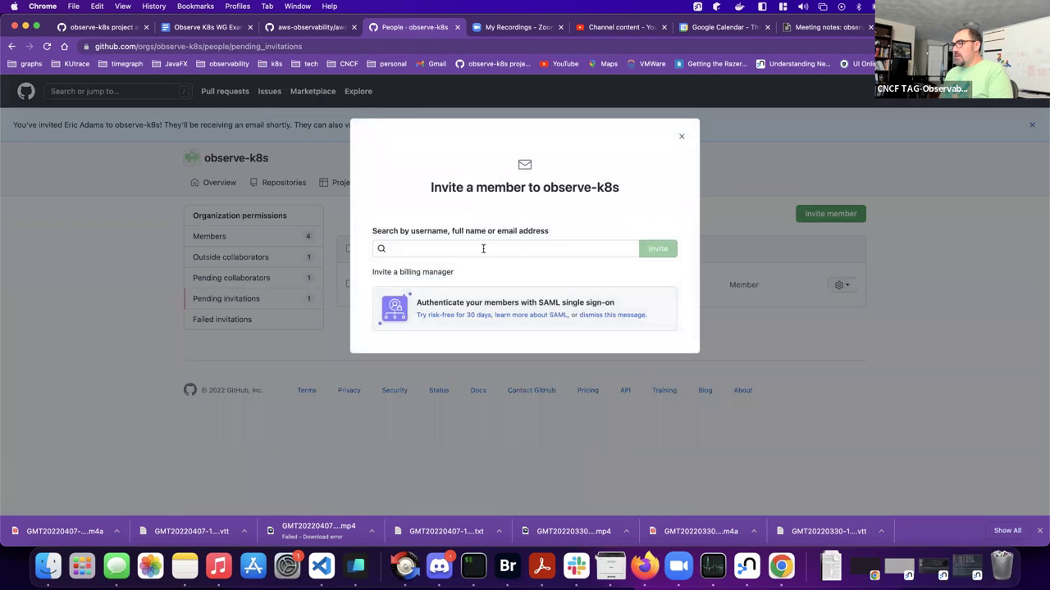
- Invite the second person by username as a Member, correcting a misspelled search first
click(483, 249)
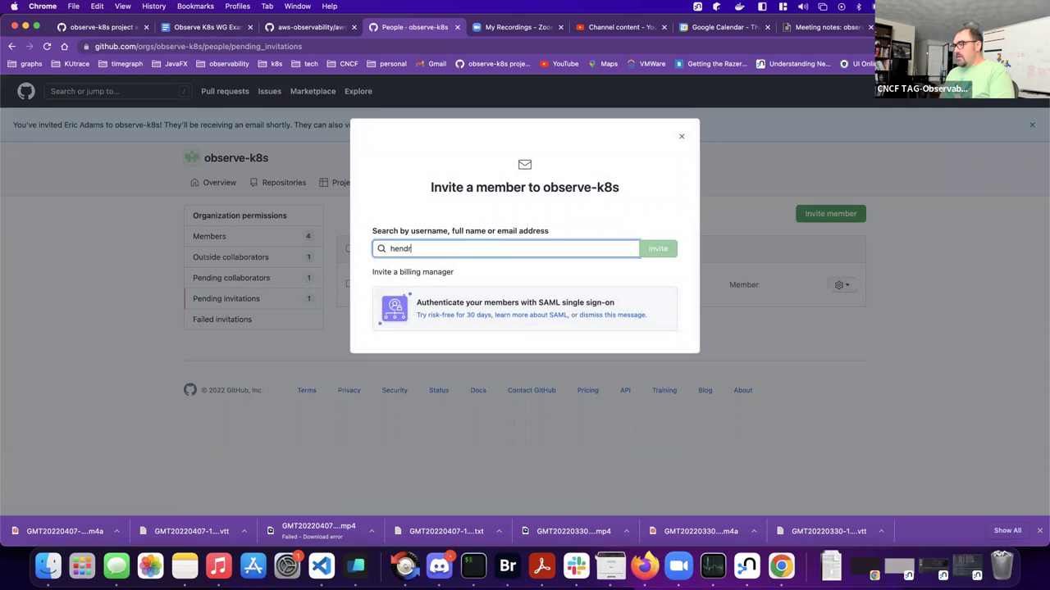
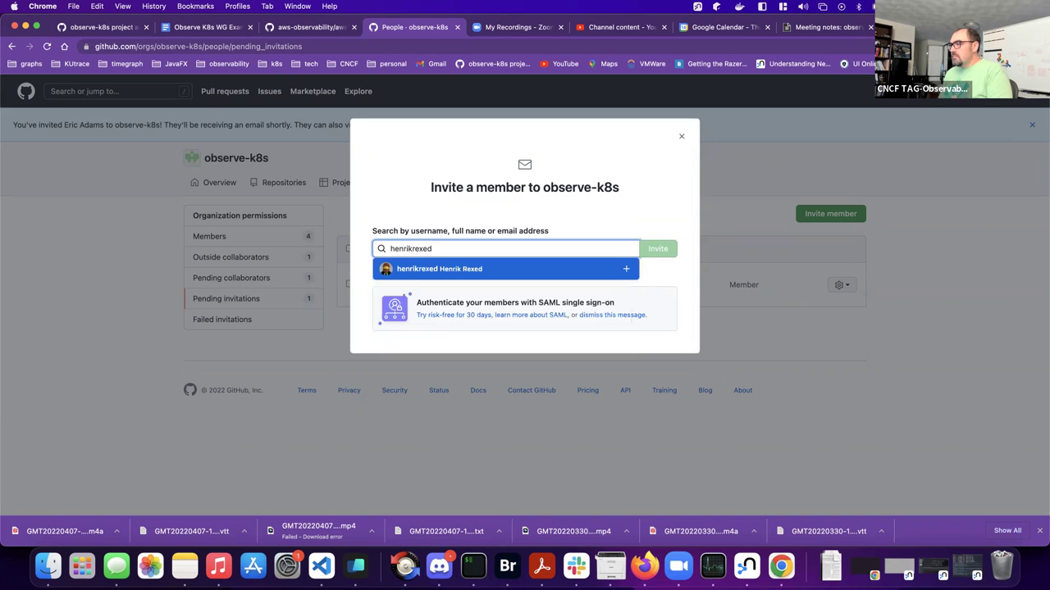
click(444, 271)
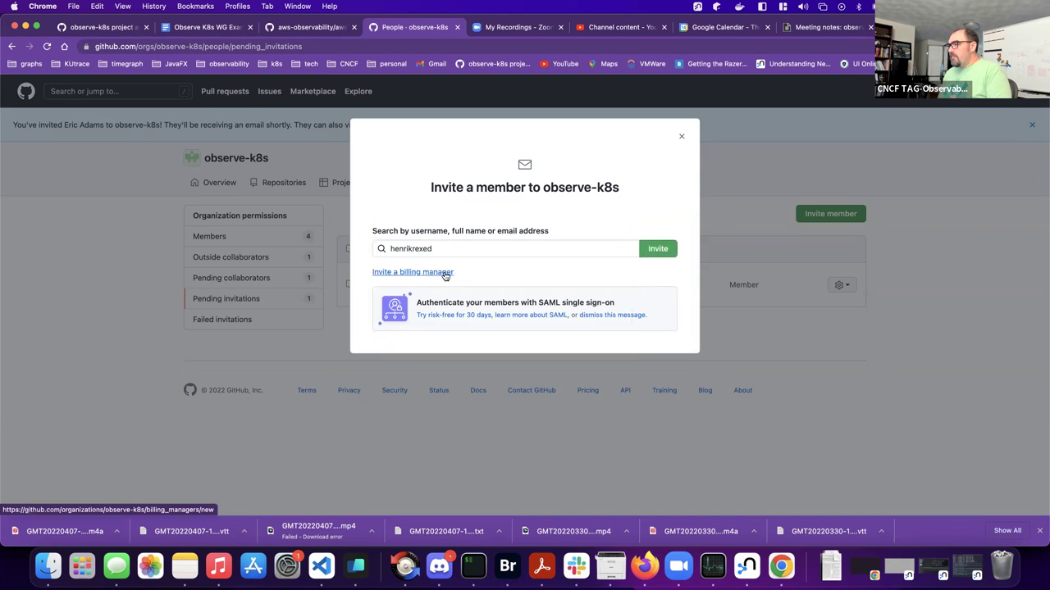
click(659, 250)
click(519, 384)
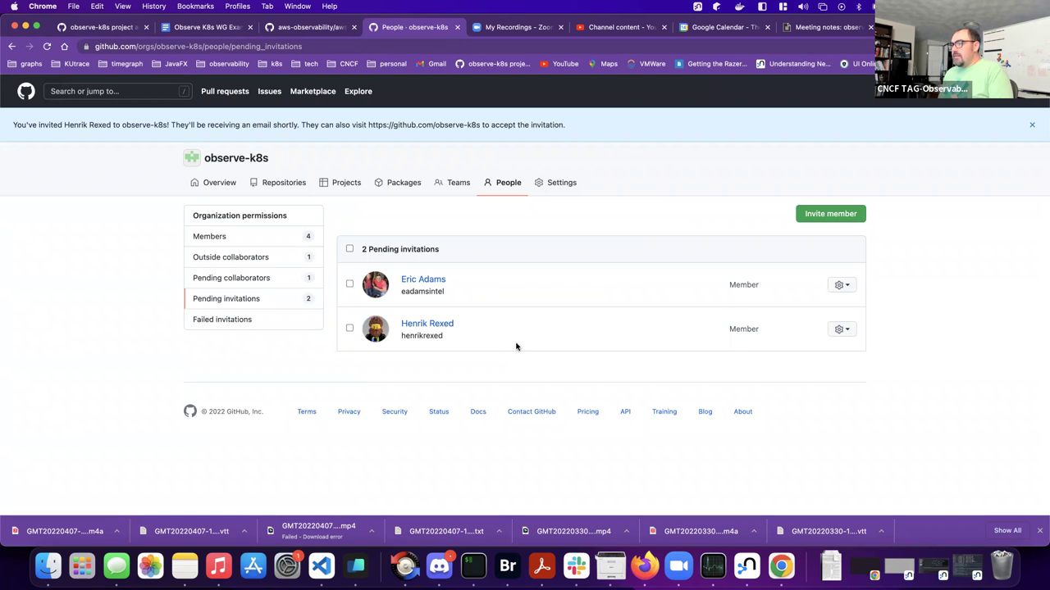
- Refresh the pending invitations, review Members and Outside collaborators, and return to the observe-k8s overview
click(226, 299)
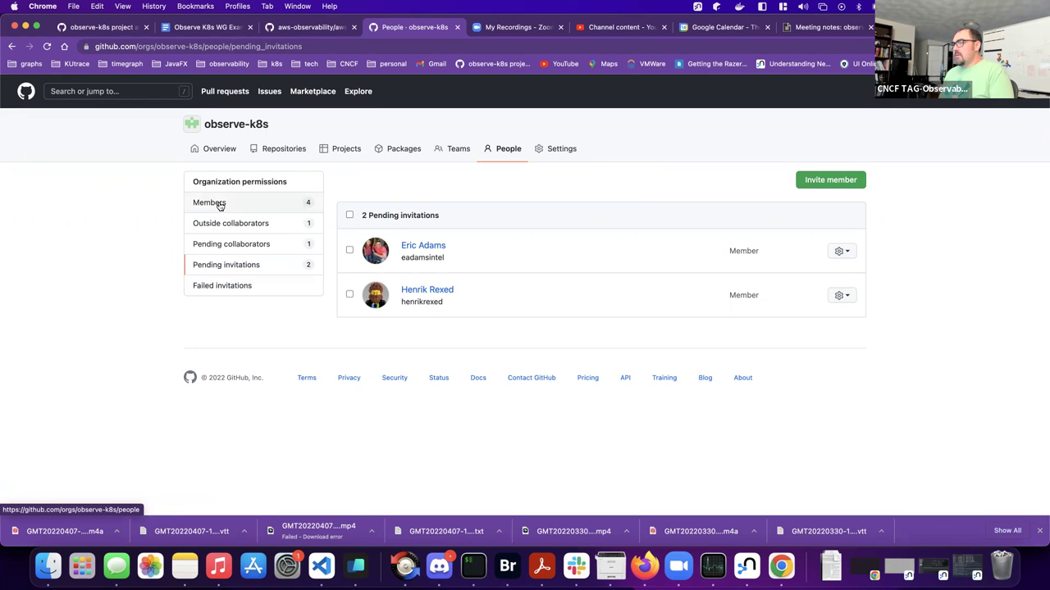
click(219, 205)
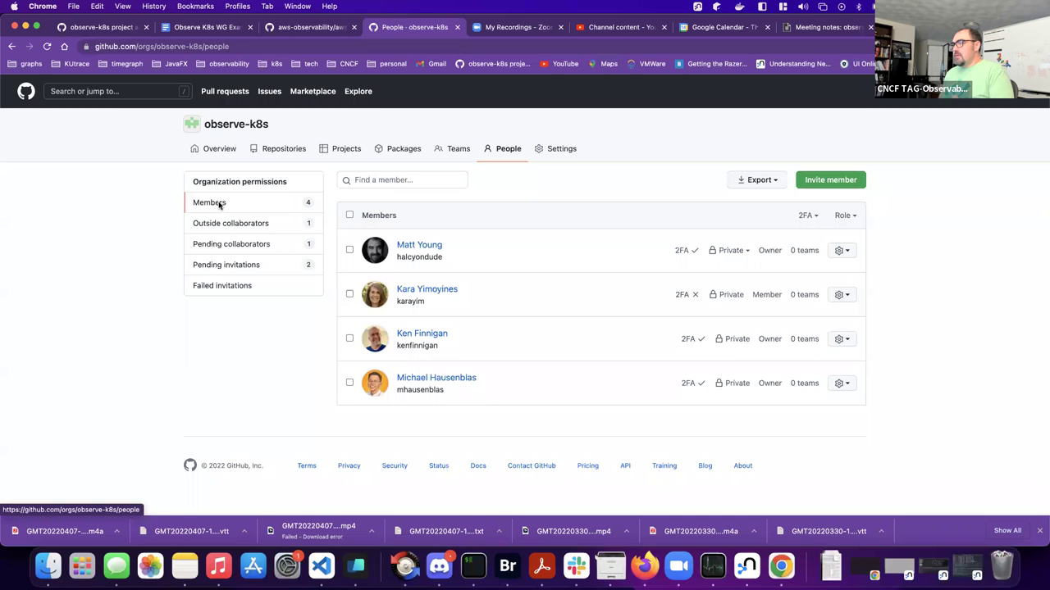
click(223, 223)
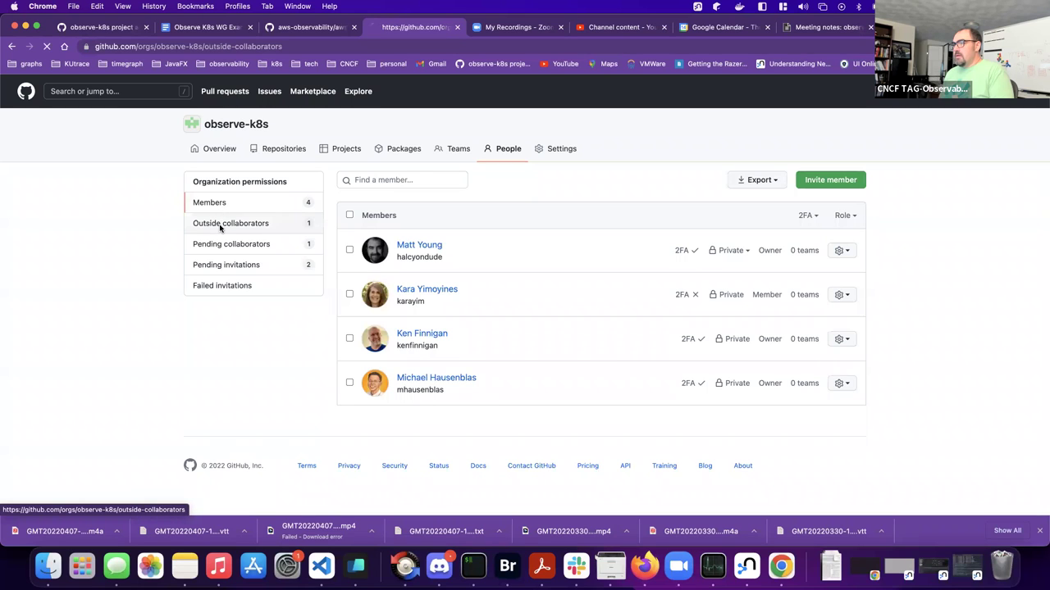
click(219, 150)
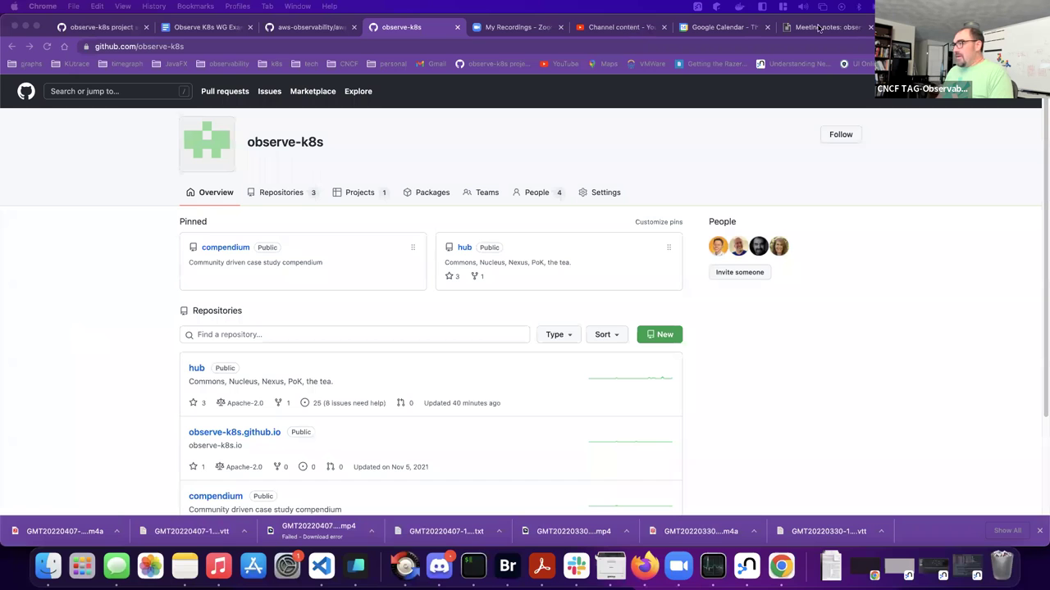
- Close the Zoom recordings tab, then reload and scroll the observe-k8s project admin board
click(499, 35)
click(561, 27)
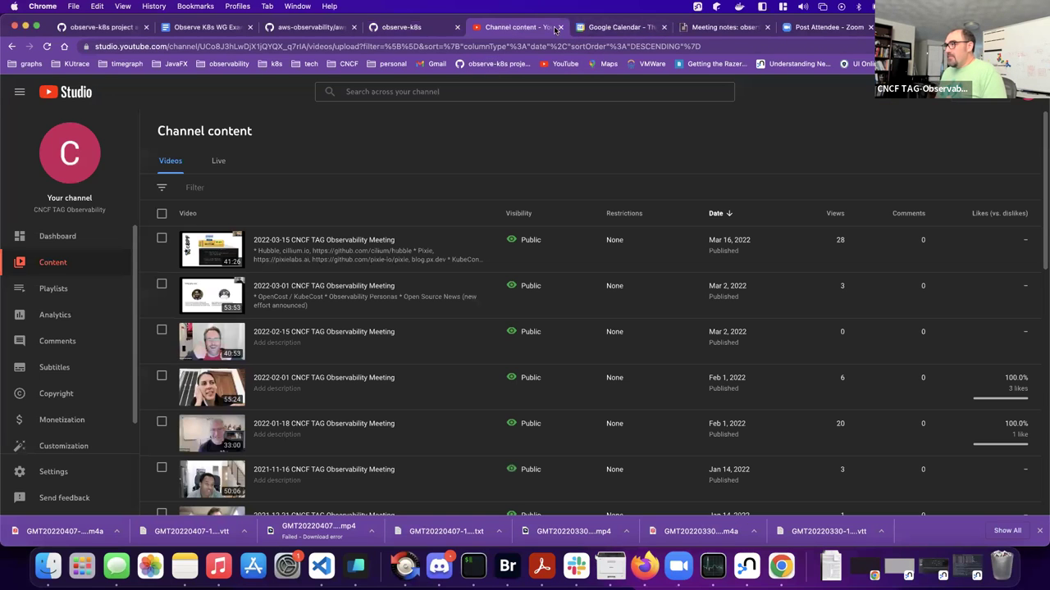
click(289, 31)
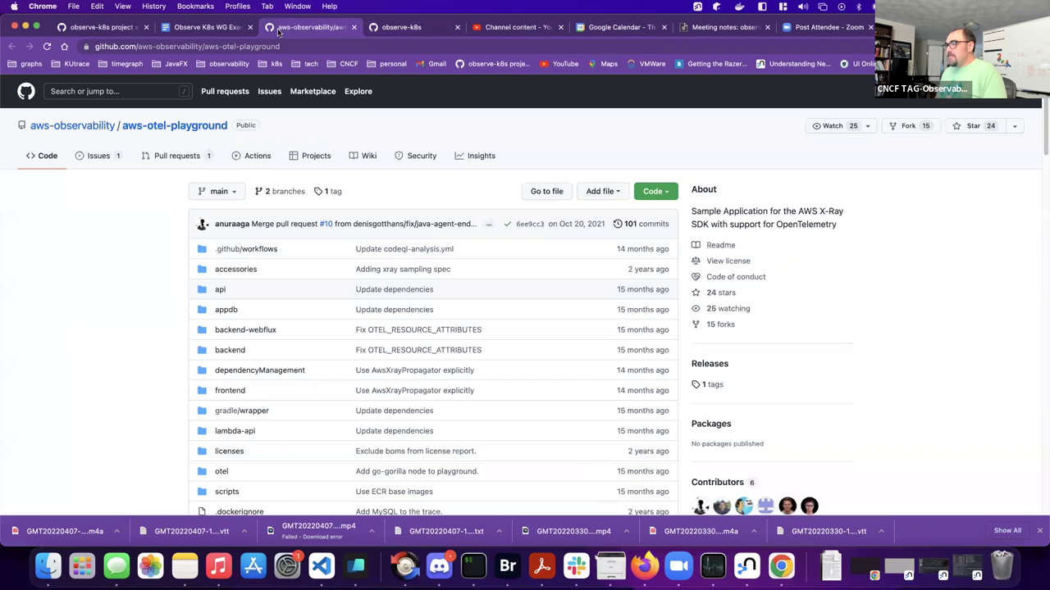
click(111, 30)
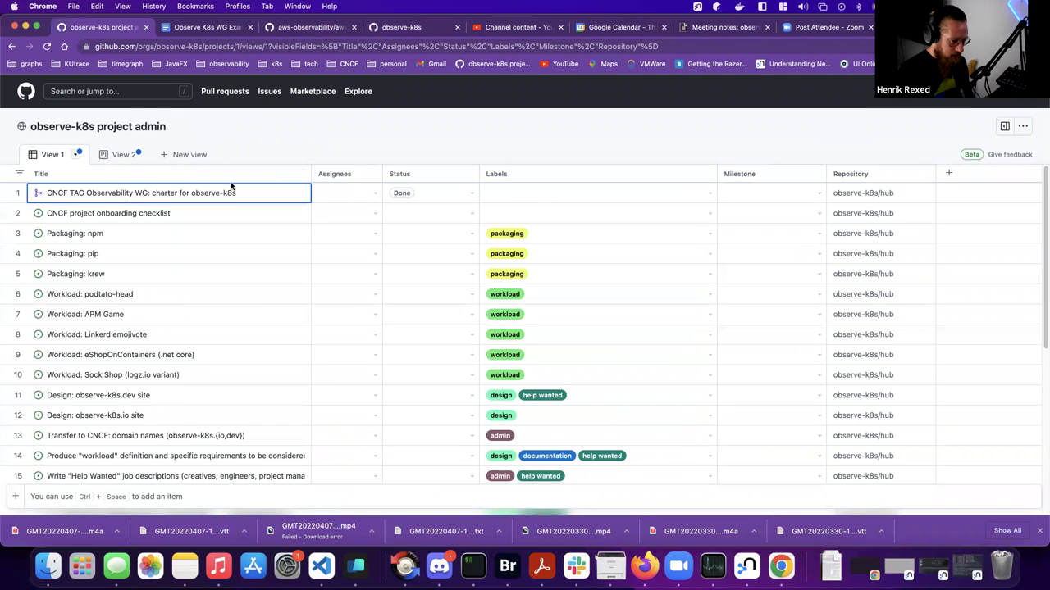
click(47, 46)
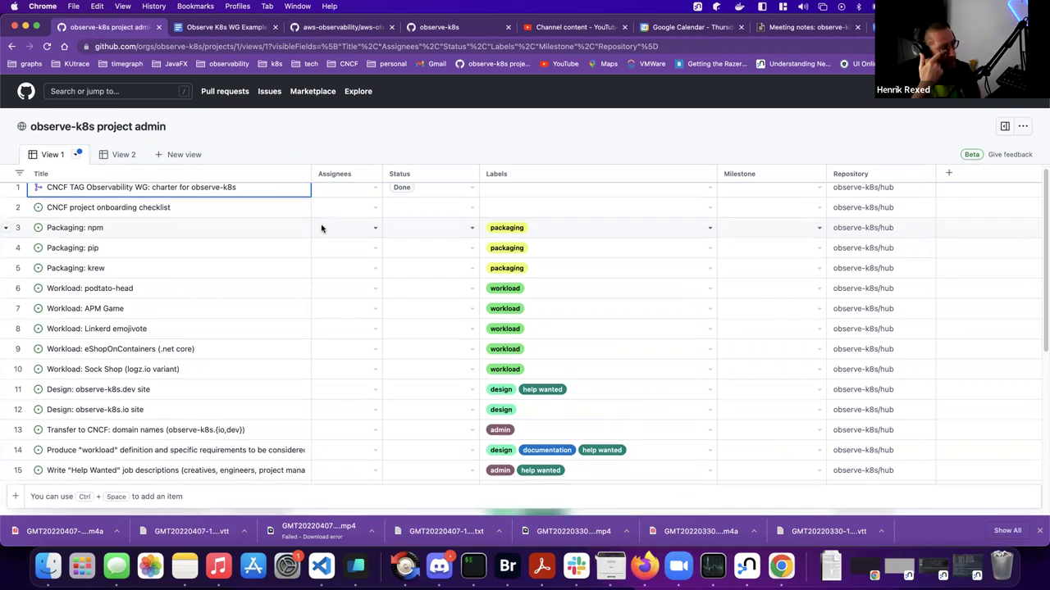
scroll(302, 197, down, 3)
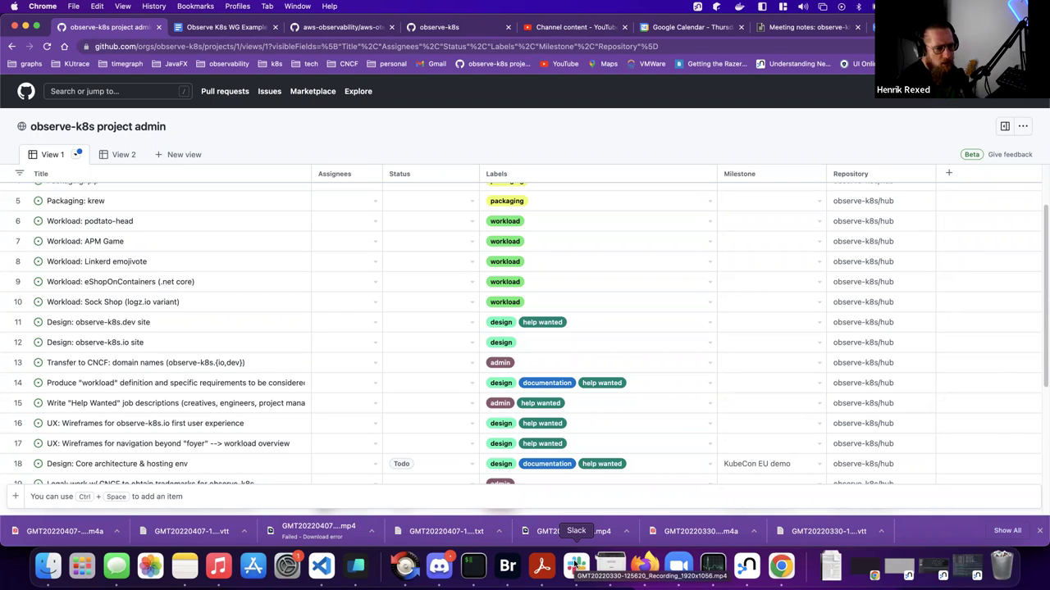
- Bring Slack forward and jump to the tag-observability-leadership channel via a 'tag' search
click(577, 564)
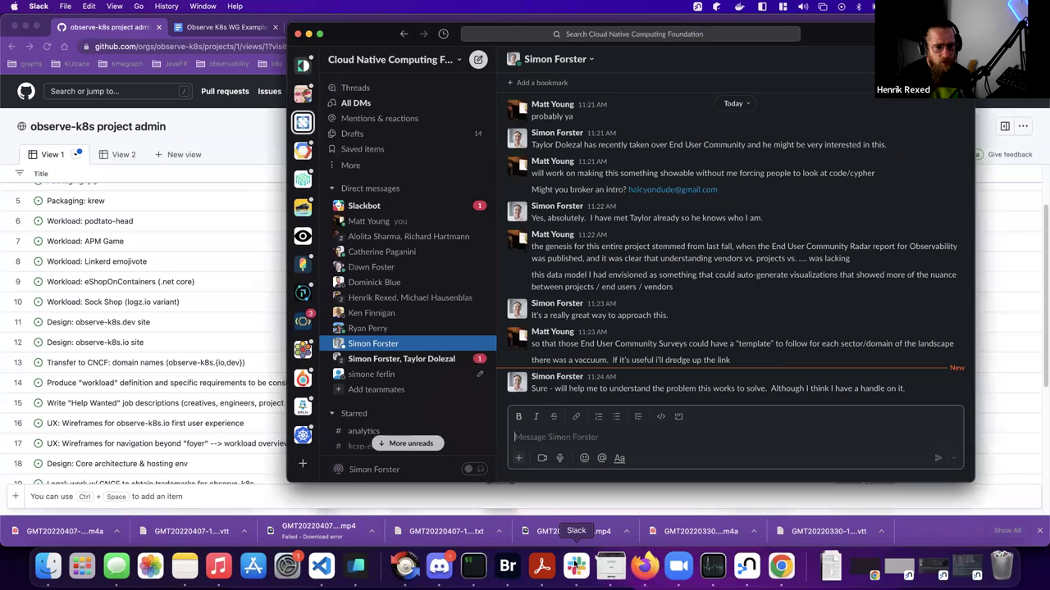
scroll(399, 369, down, 5)
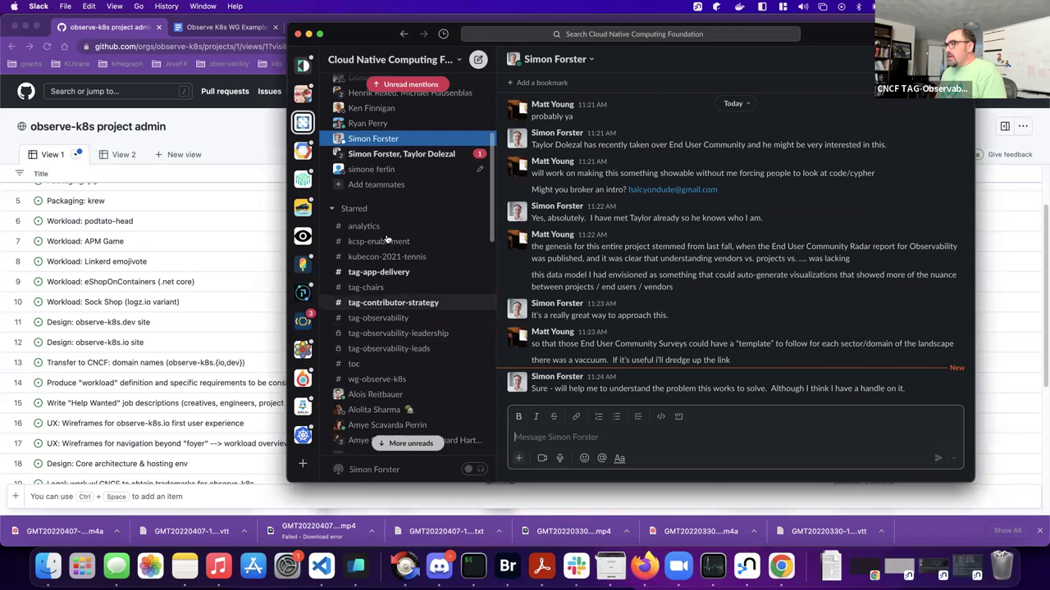
scroll(403, 325, down, 10)
key(super+k)
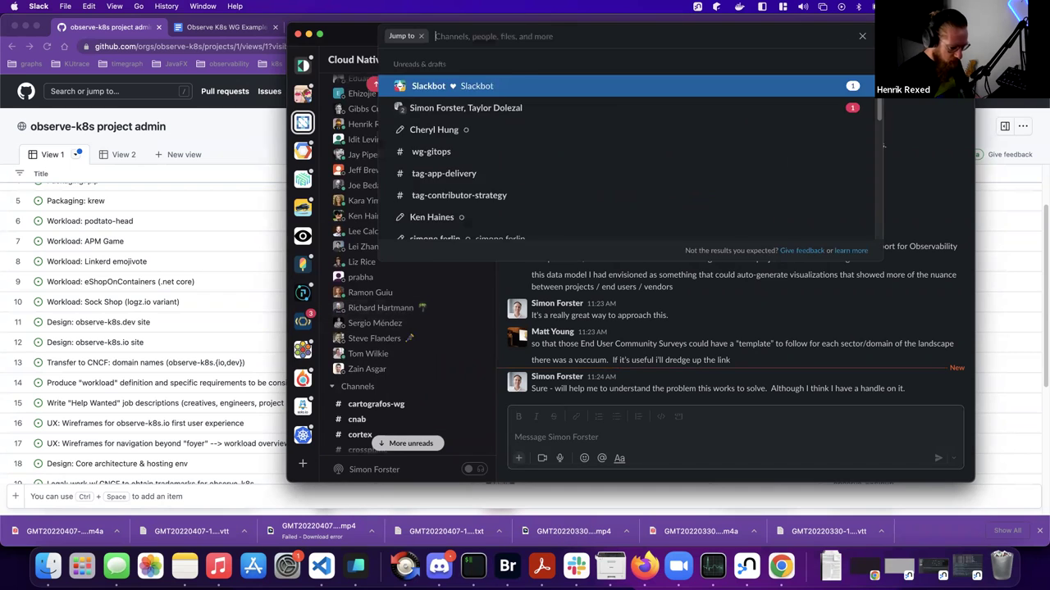
text(tragh)
key(BackSpace)
key(BackSpace)
key(BackSpace)
text(ag)
key(Return)
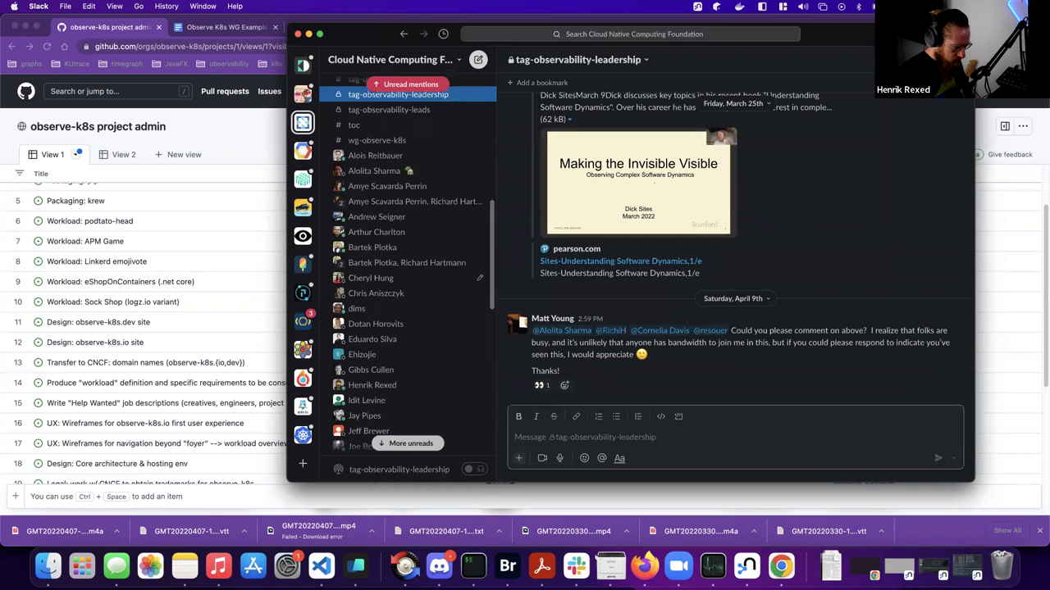
- Switch to the #tag-observability channel with a 'tag' quick-jump search and scroll its messages
key(super+k)
text(tag)
key(Down)
key(Return)
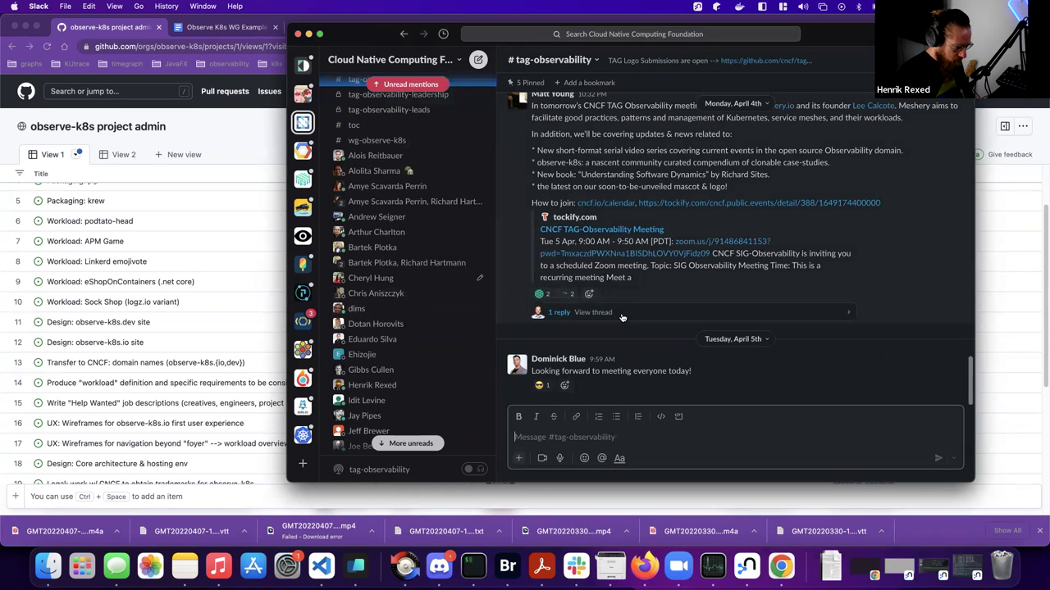
scroll(619, 310, up, 3)
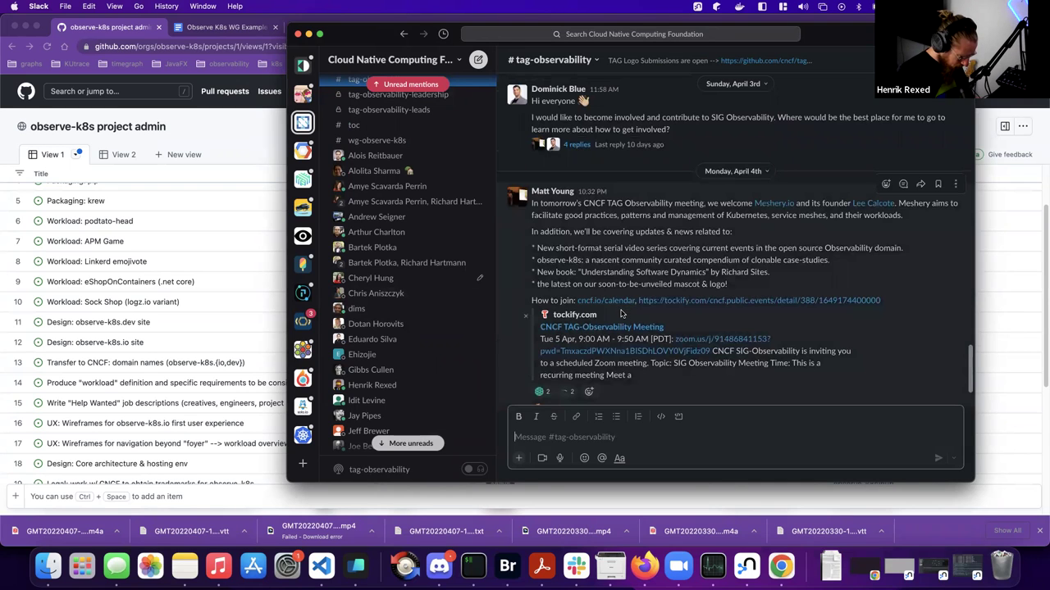
scroll(621, 314, down, 3)
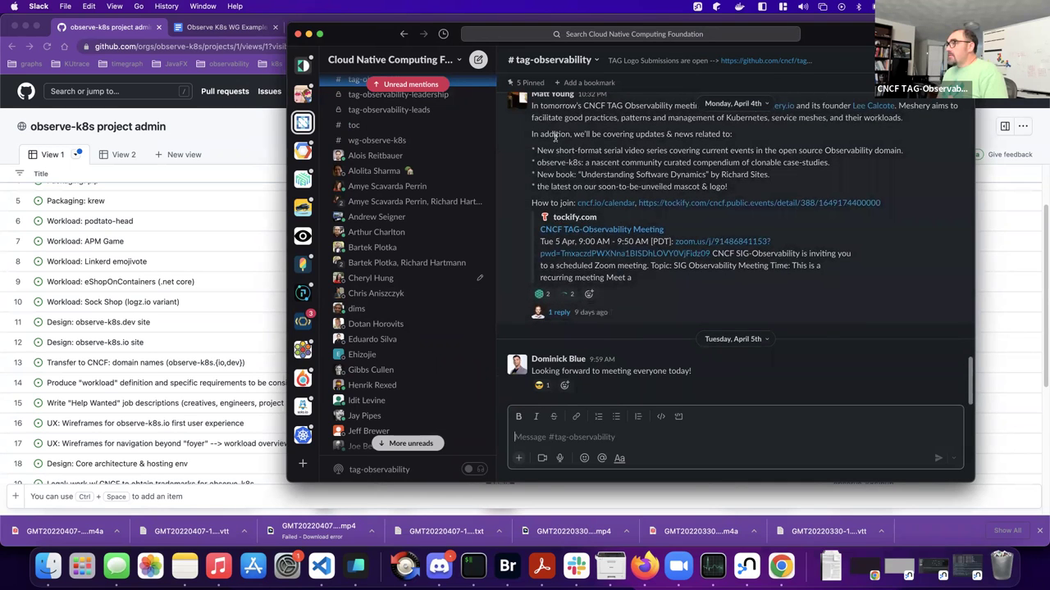
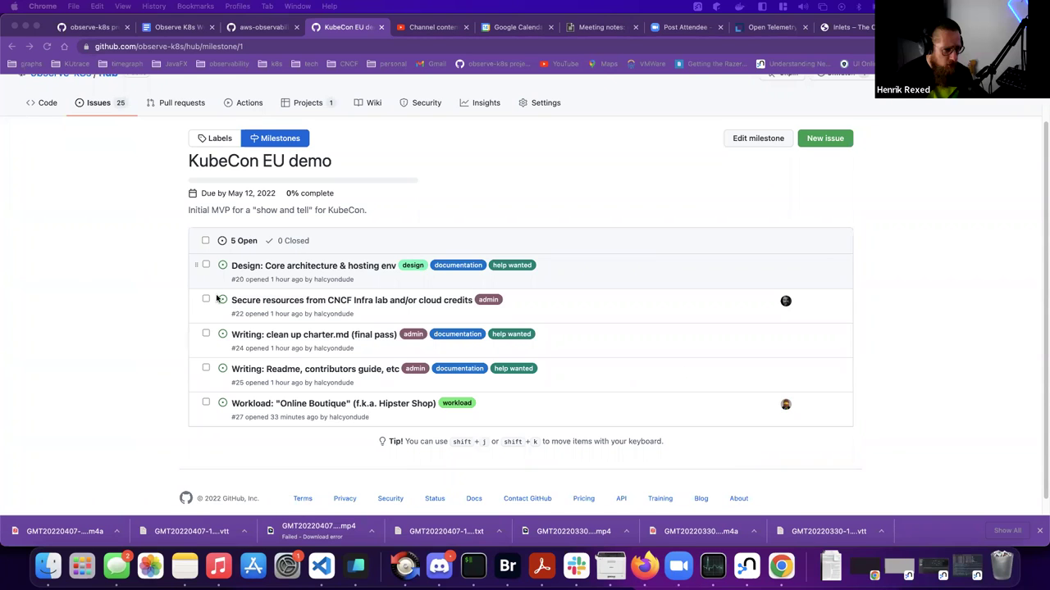
- Open the observe-k8s/hub Issues list and scroll down through all 25 open issues
scroll(226, 300, down, 1)
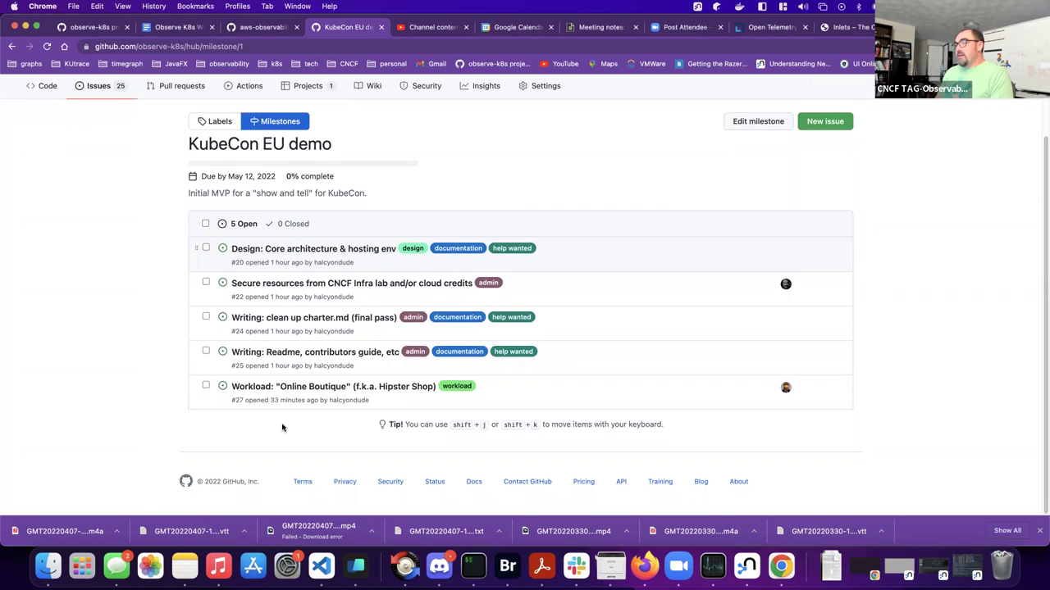
mouse_move(294, 389)
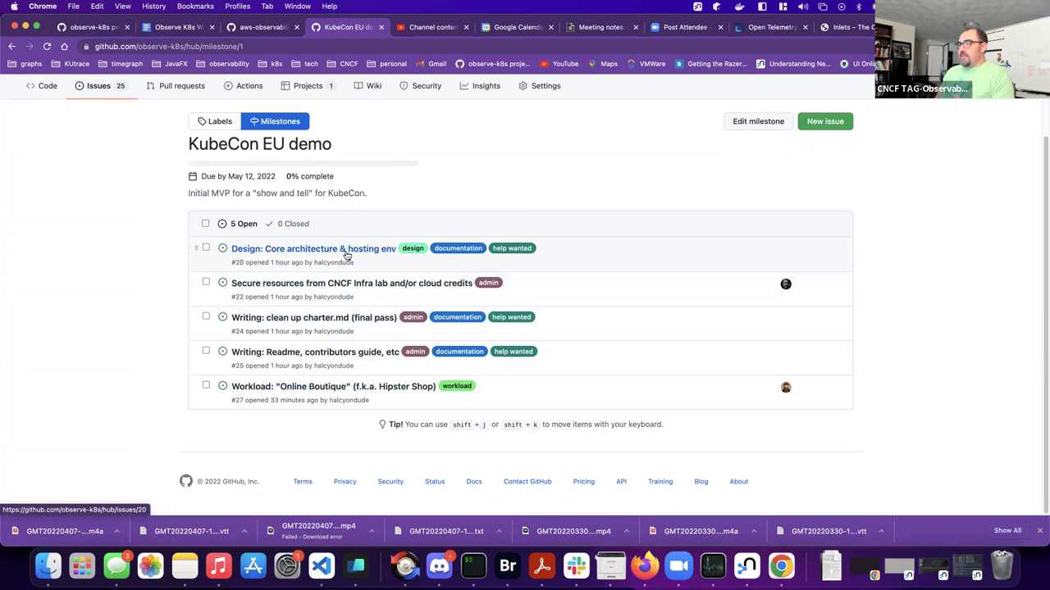
mouse_move(348, 254)
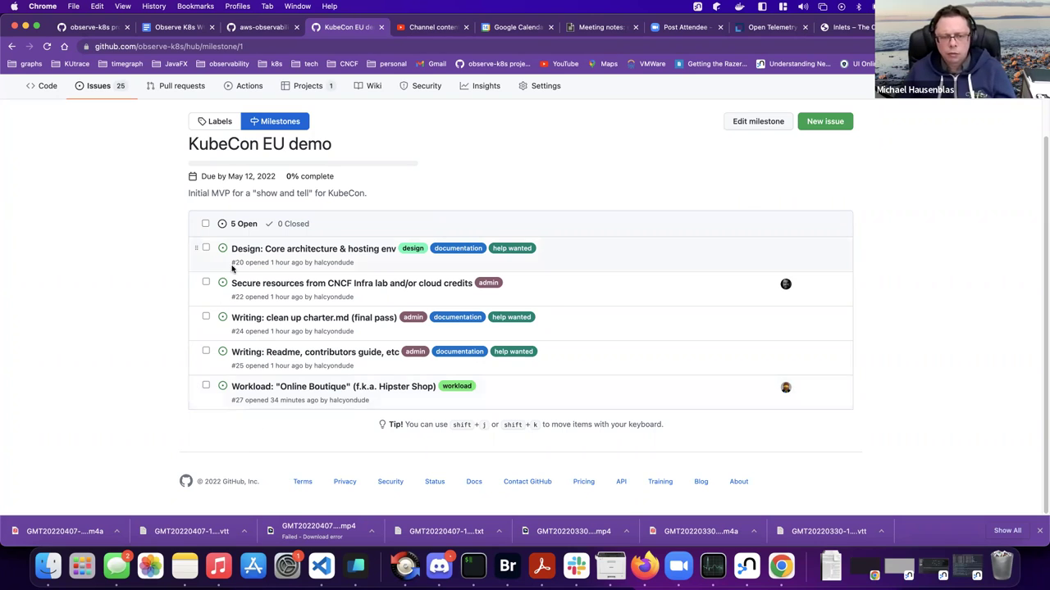
click(104, 86)
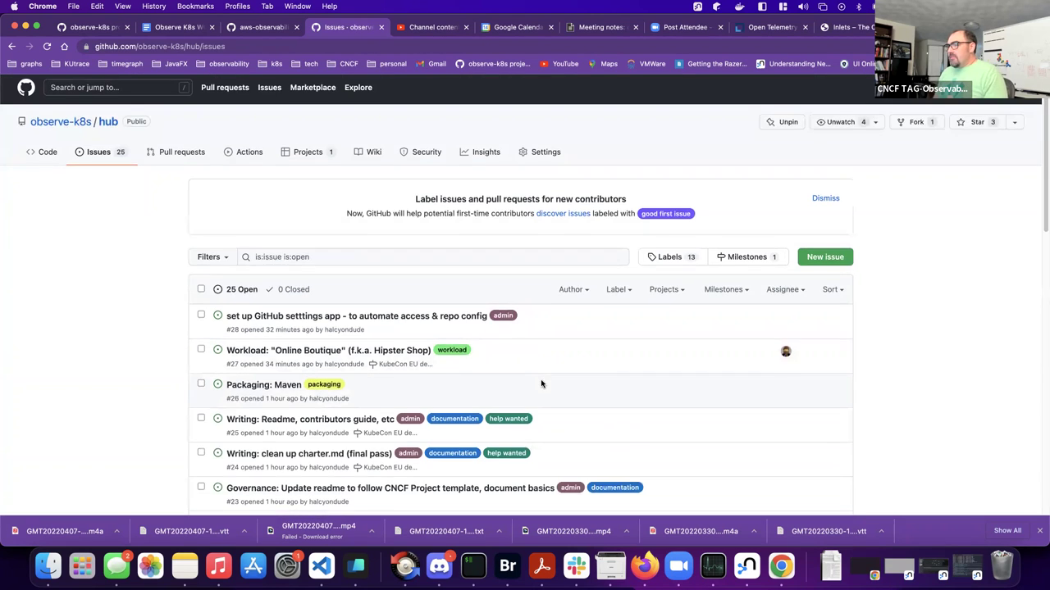
scroll(528, 402, down, 3)
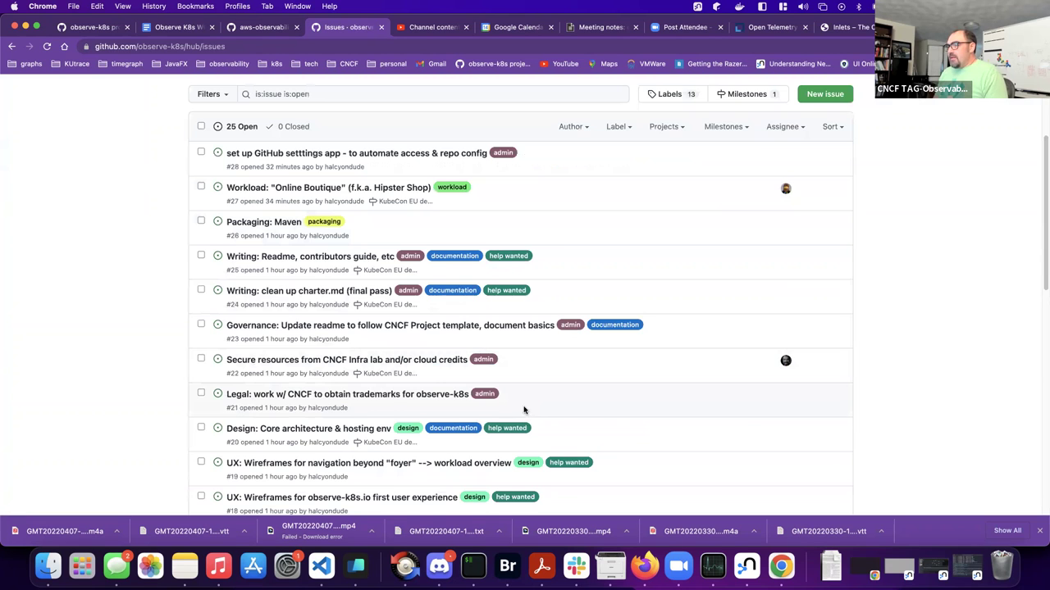
scroll(525, 410, down, 5)
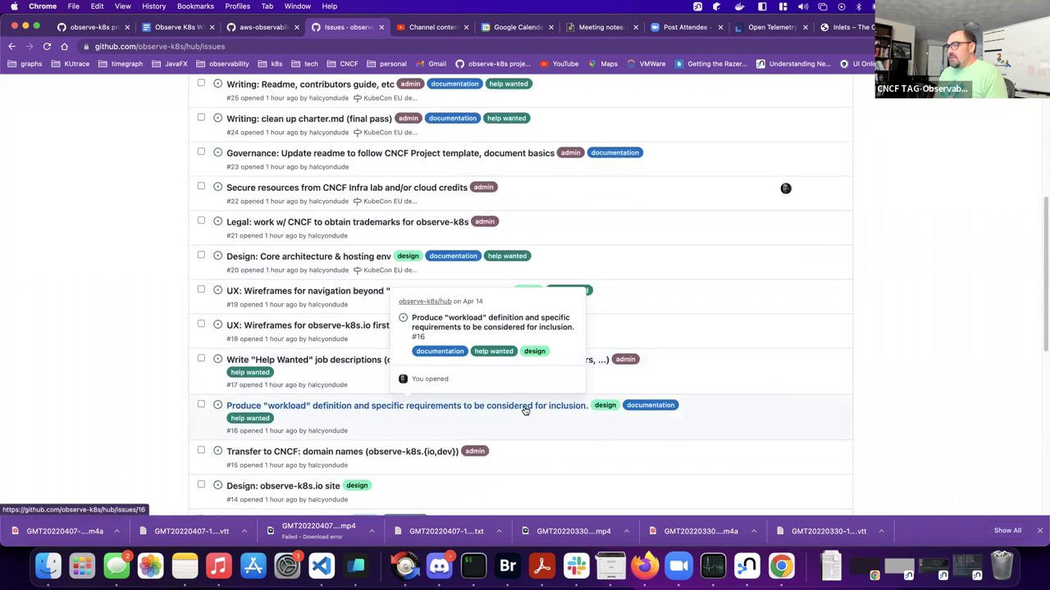
scroll(525, 410, down, 10)
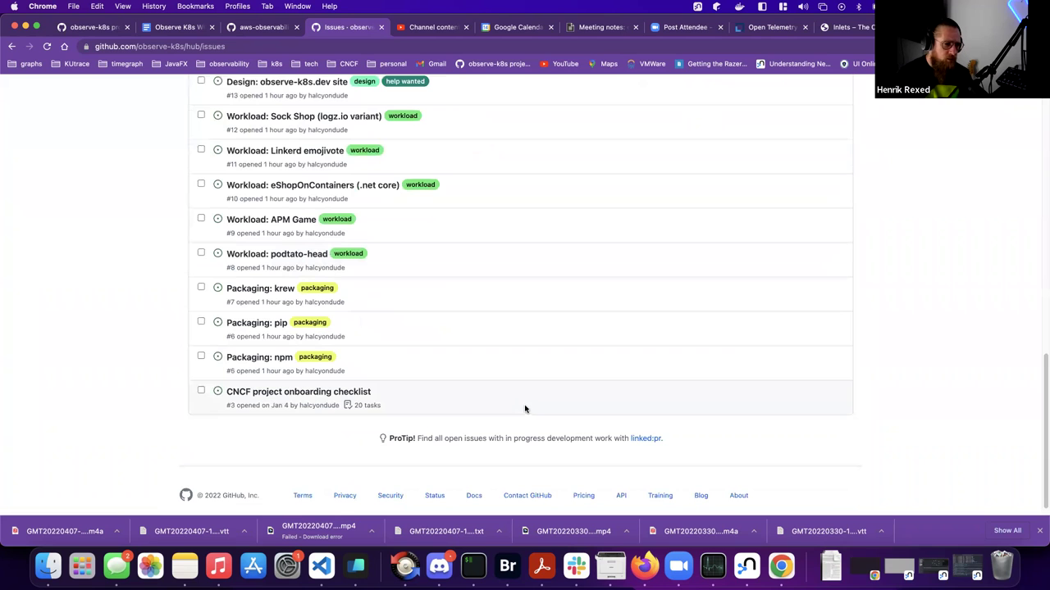
- Switch to the observe-k8s project admin table and scroll through its items
click(82, 27)
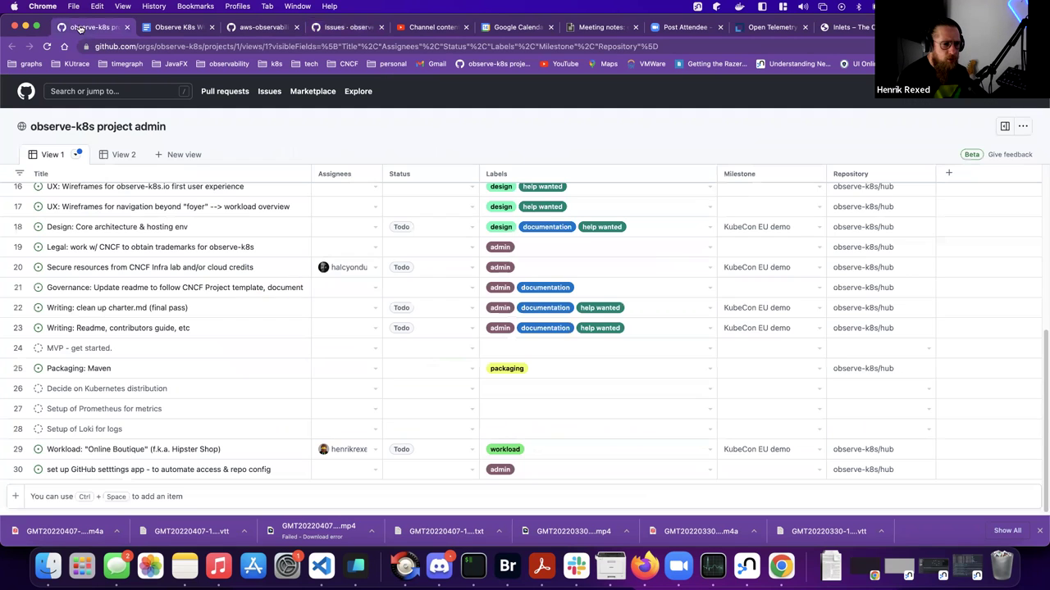
scroll(164, 287, down, 1)
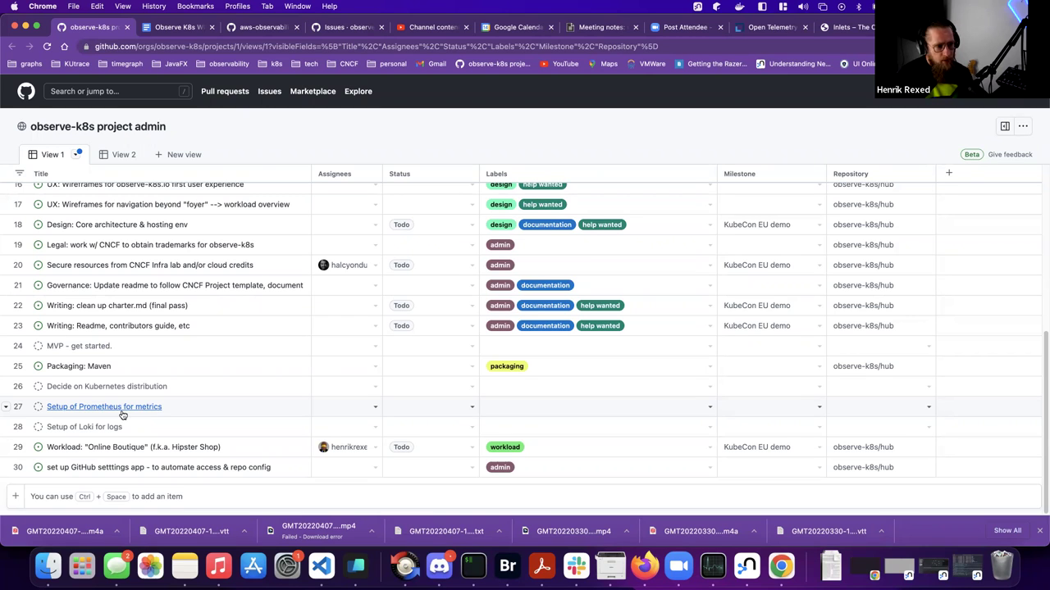
- Bring Neo4j Desktop forward and switch to its Neo4j Browser window for landscape-cncf
click(759, 570)
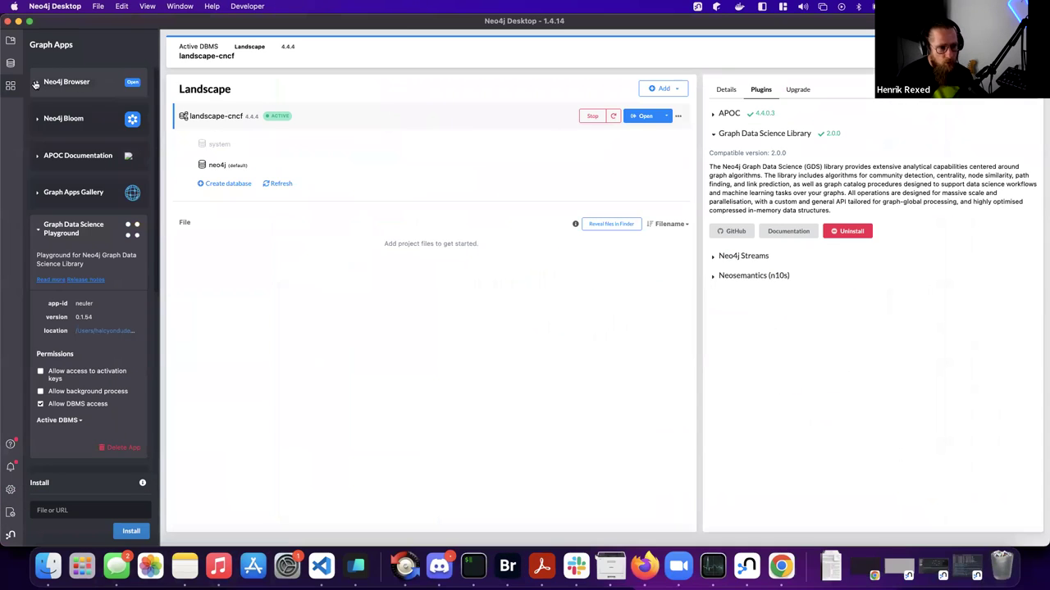
click(39, 84)
click(38, 84)
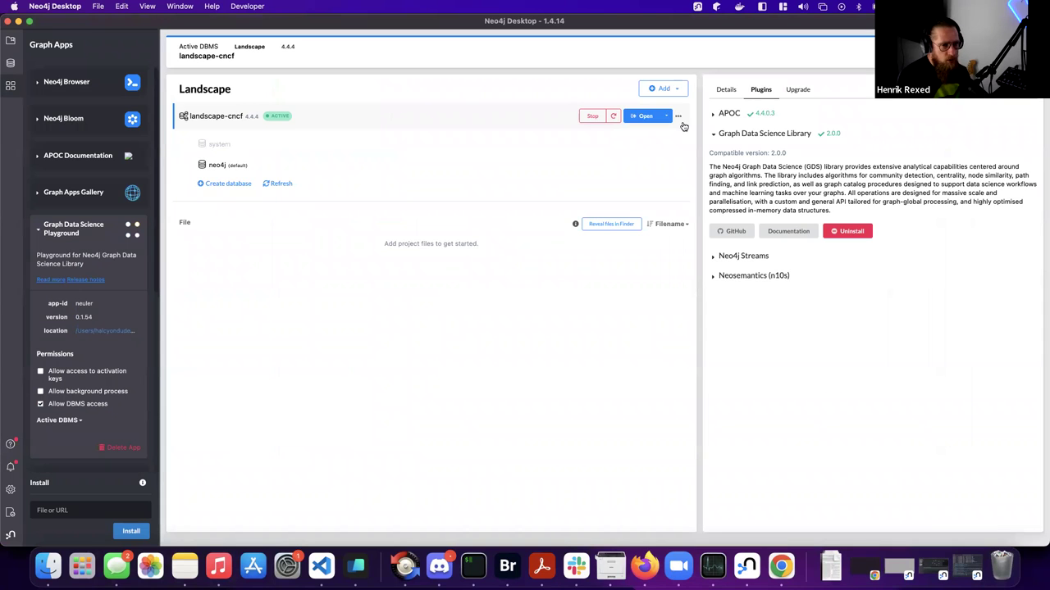
right_click(747, 564)
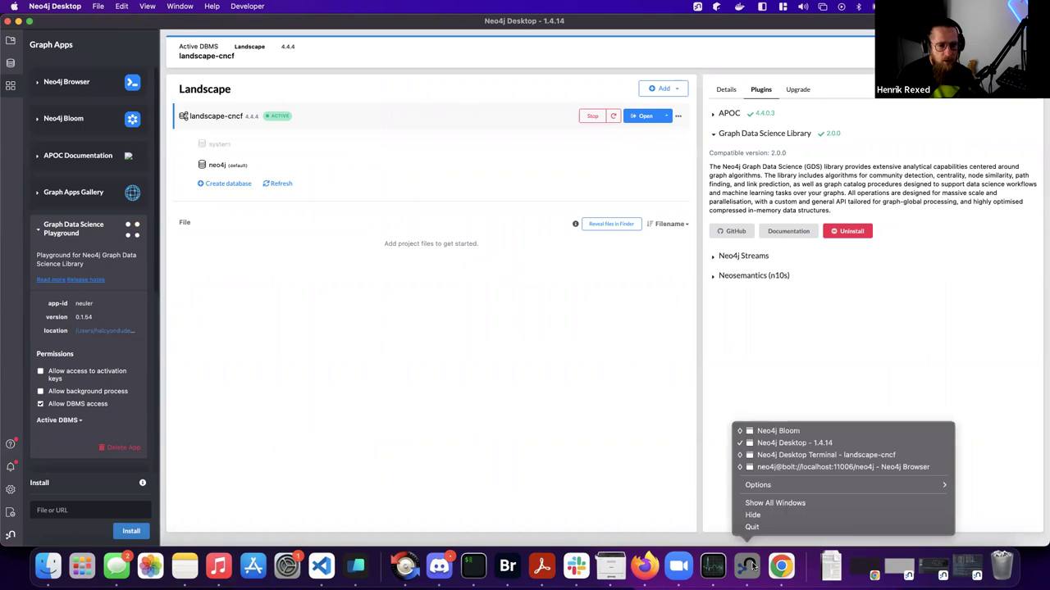
click(808, 466)
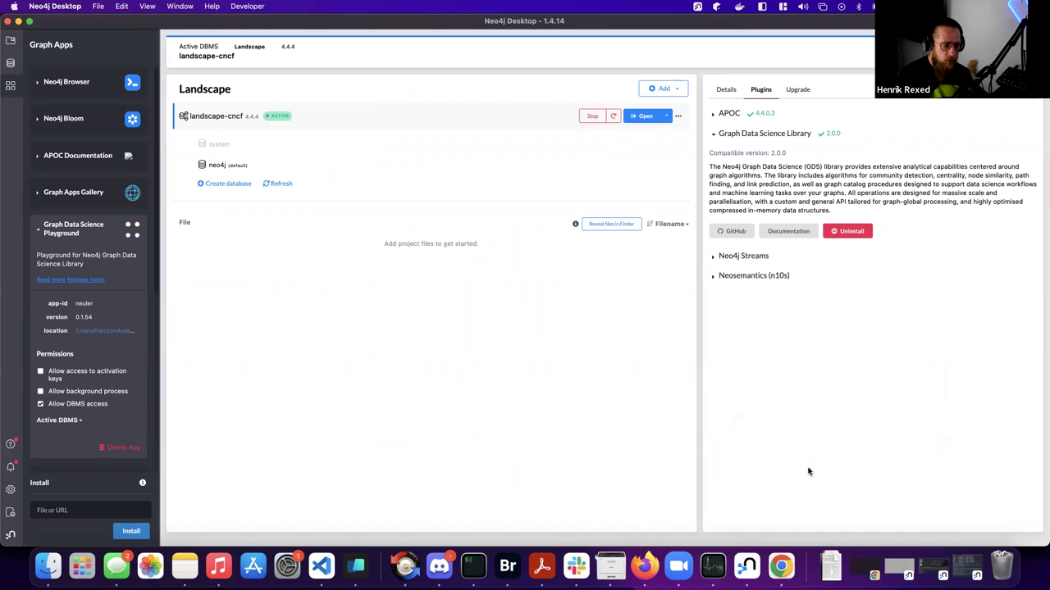
- Run match (c:Card { name: "Jaeger"}) return c, correcting the return variable to c
click(234, 45)
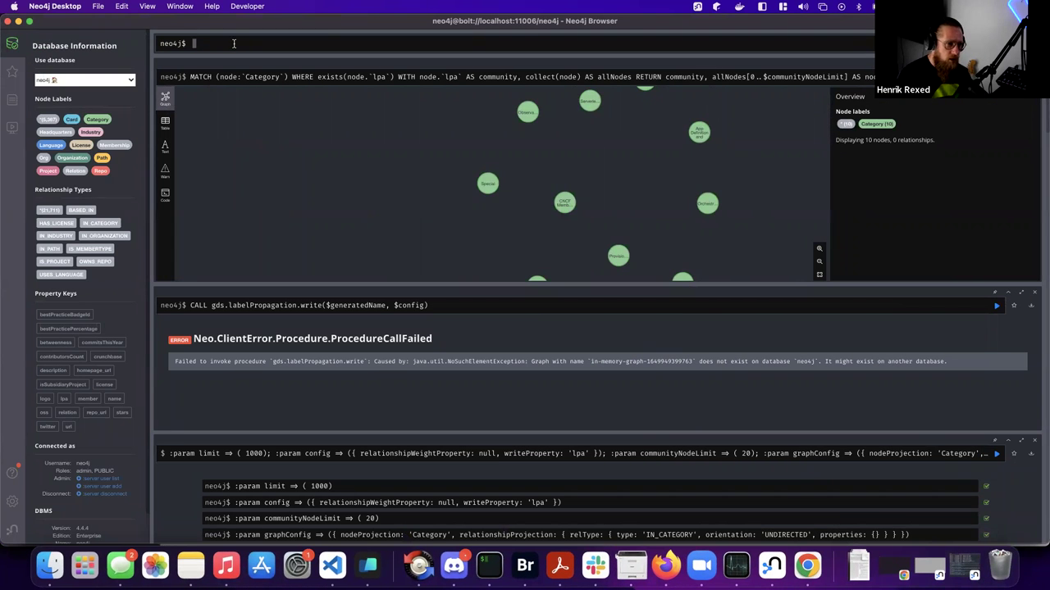
text(match ()
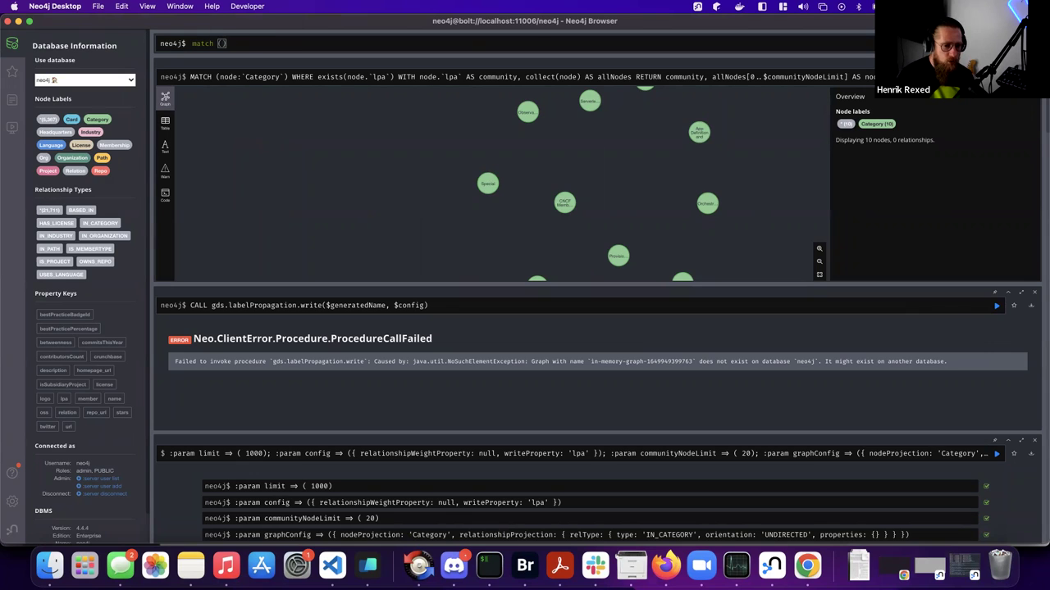
text(c:Card { name)
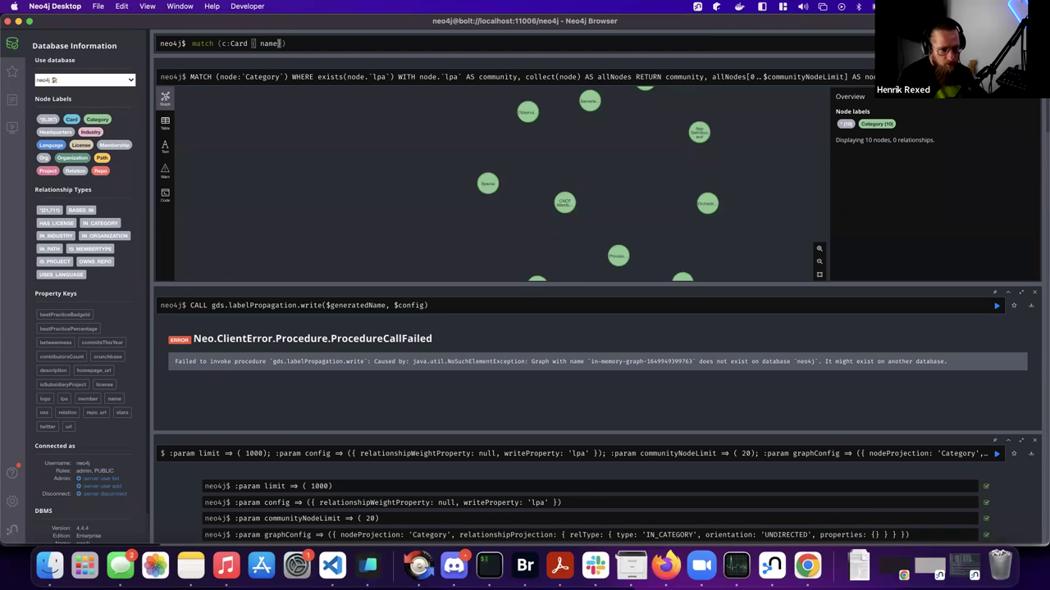
text(: )
text("Jaeger)
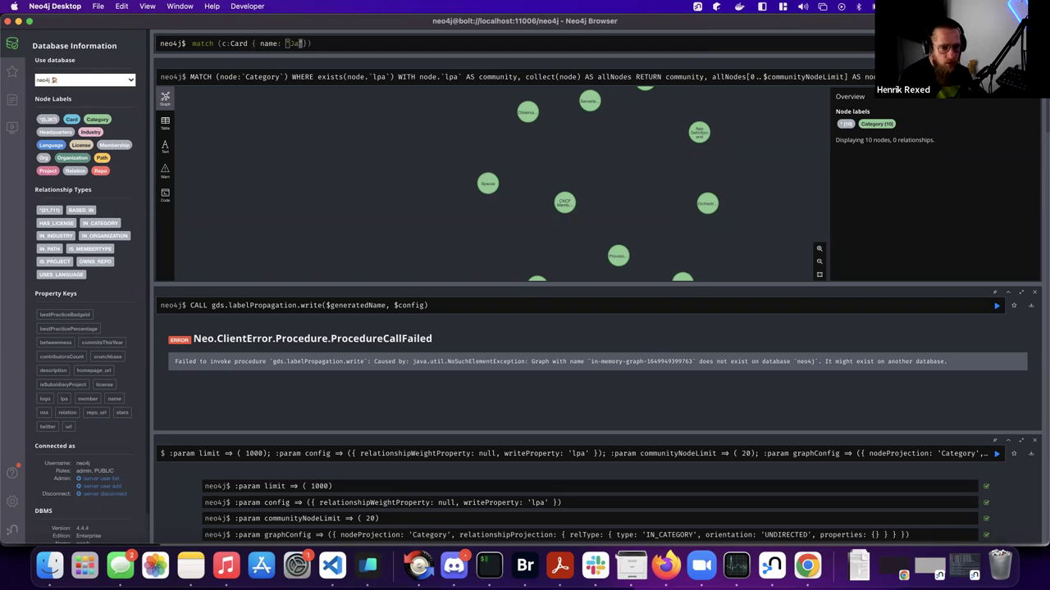
key(Return)
key(Up)
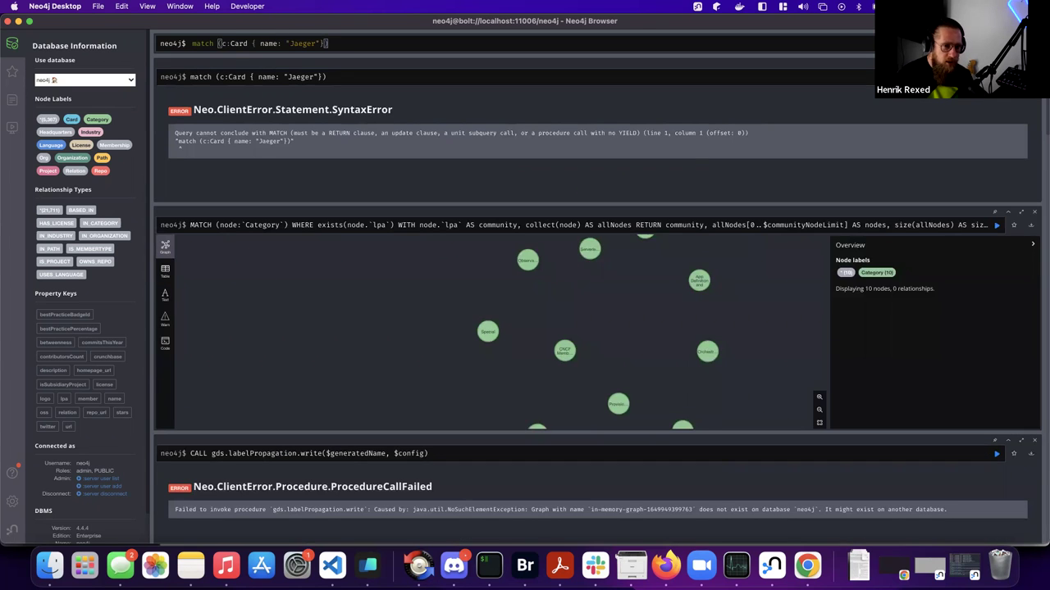
text(return n)
key(Return)
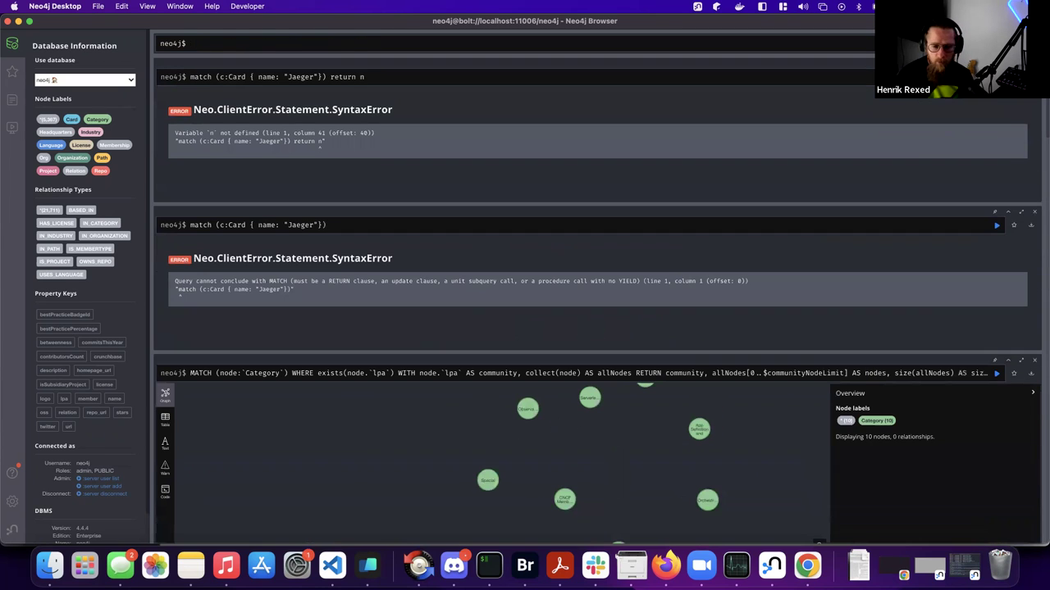
key(Up)
key(BackSpace)
text(c)
key(Return)
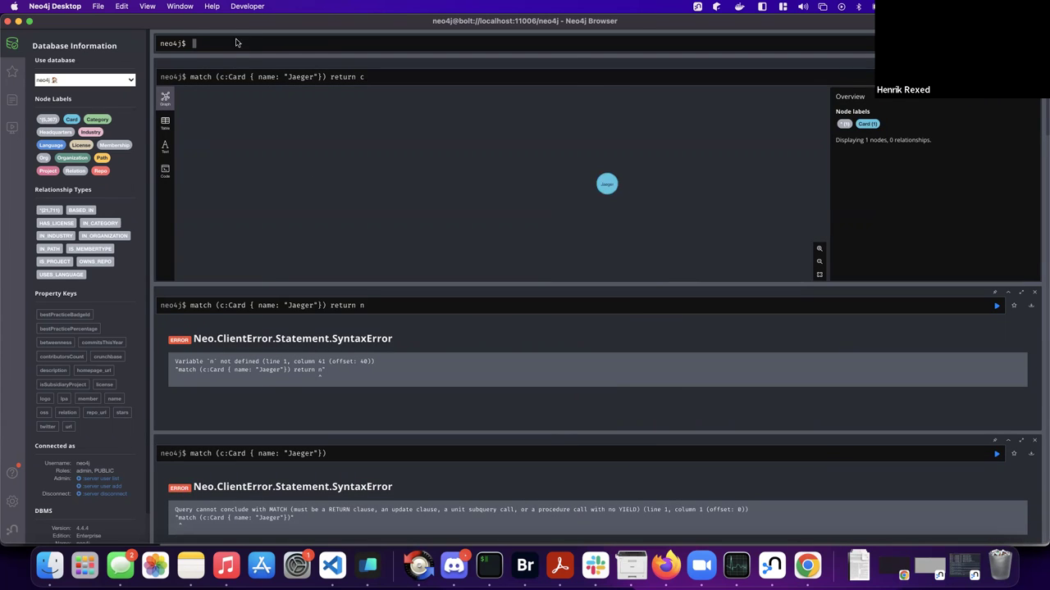
- Expand all of the Jaeger node's neighbours and show the result frame fullscreen
click(606, 184)
click(603, 202)
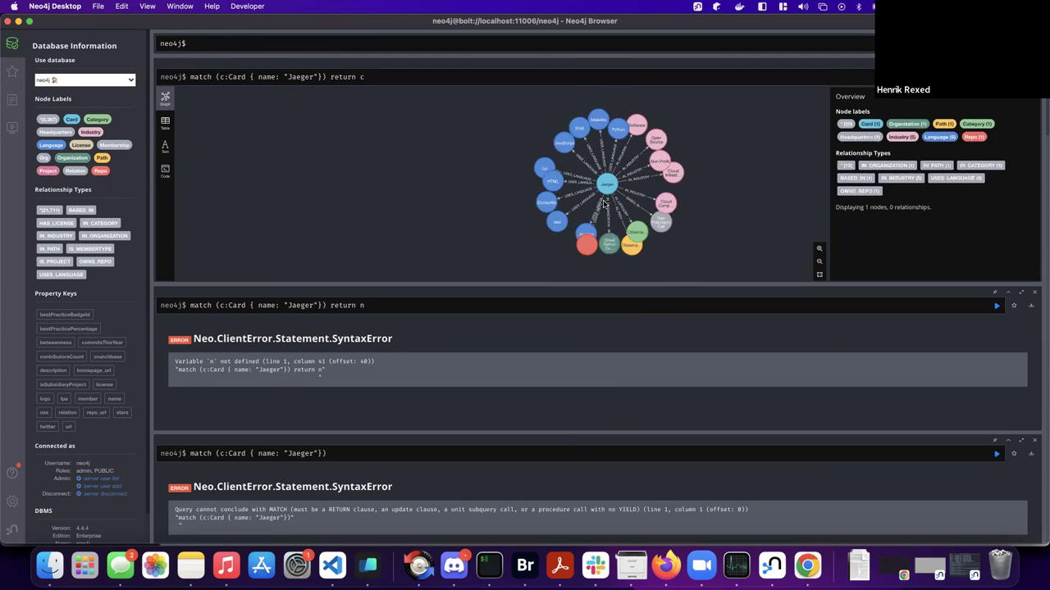
scroll(602, 196, down, 3)
scroll(602, 197, up, 3)
click(1021, 76)
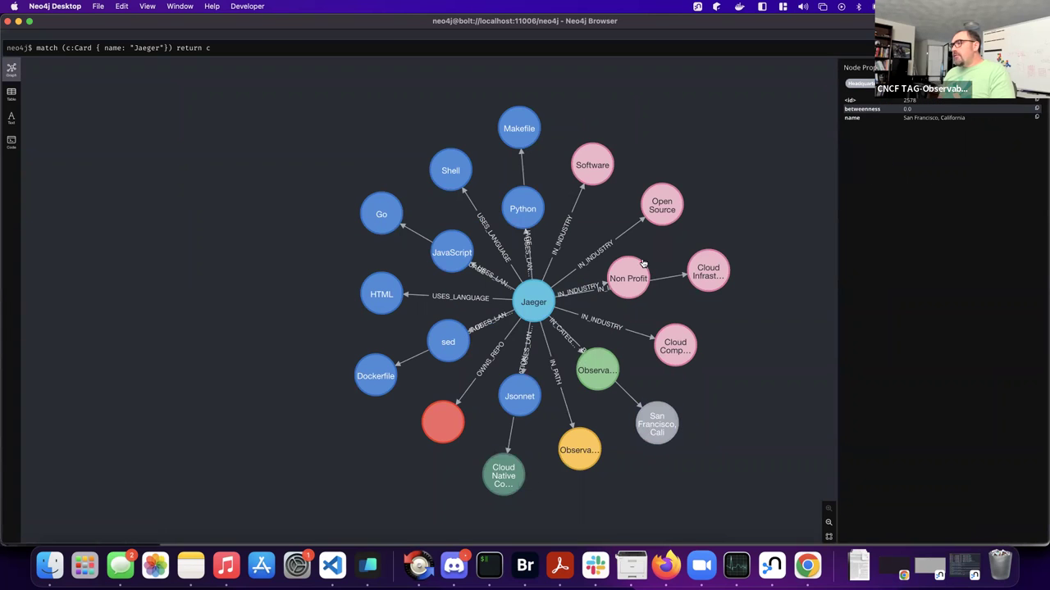
key(super+Tab)
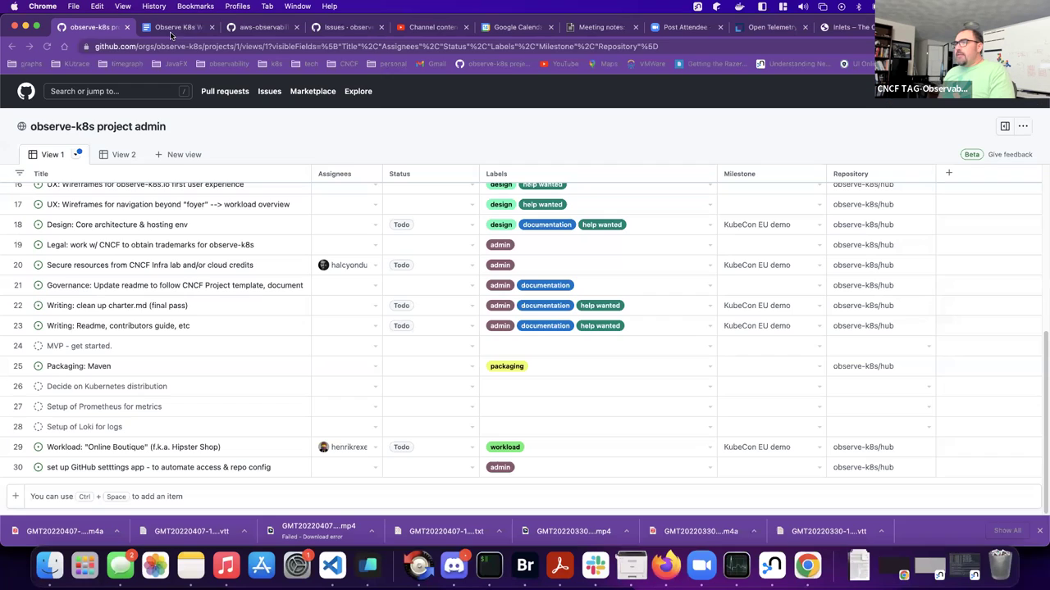
key(super+t)
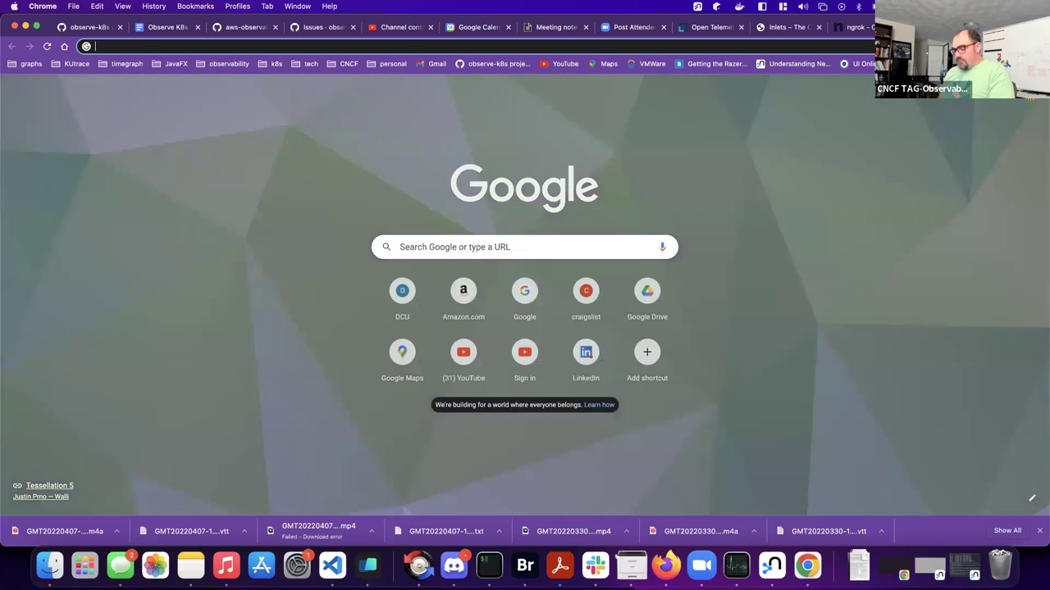
text(jae)
key(BackSpace)
key(BackSpace)
key(BackSpace)
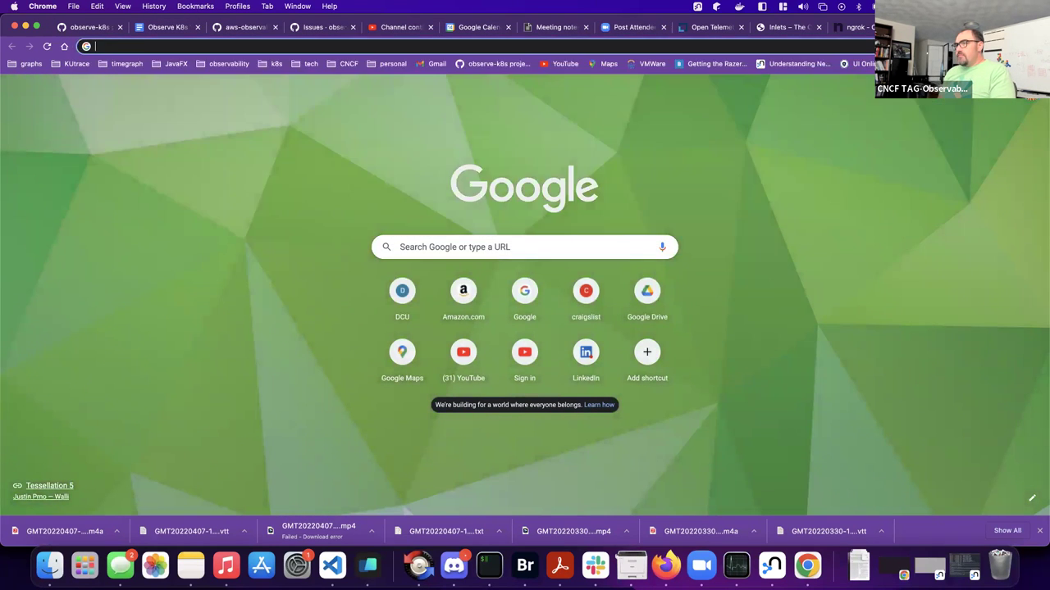
text(land)
key(Return)
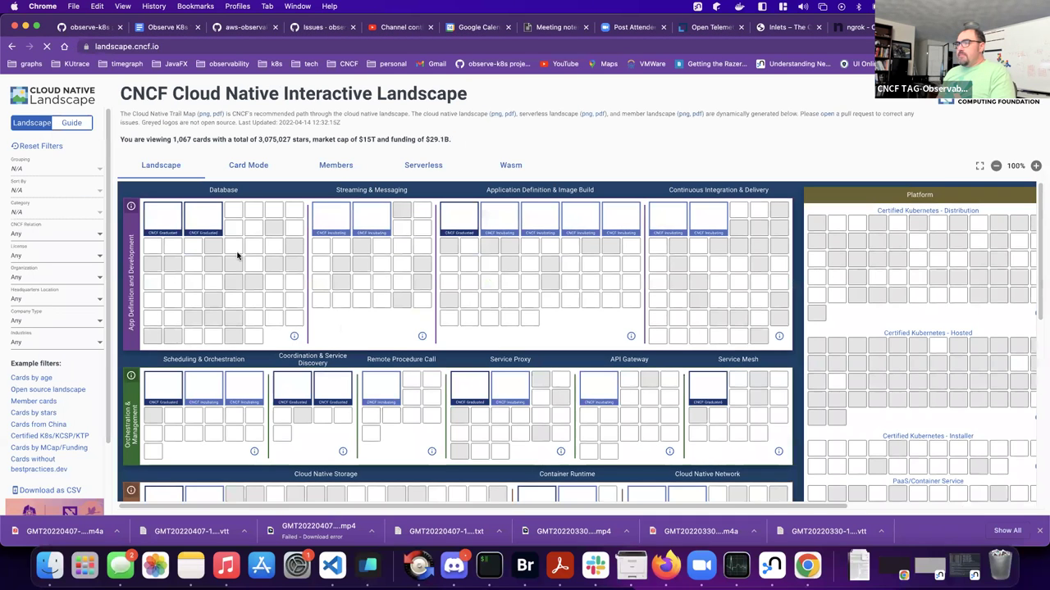
click(33, 235)
click(34, 237)
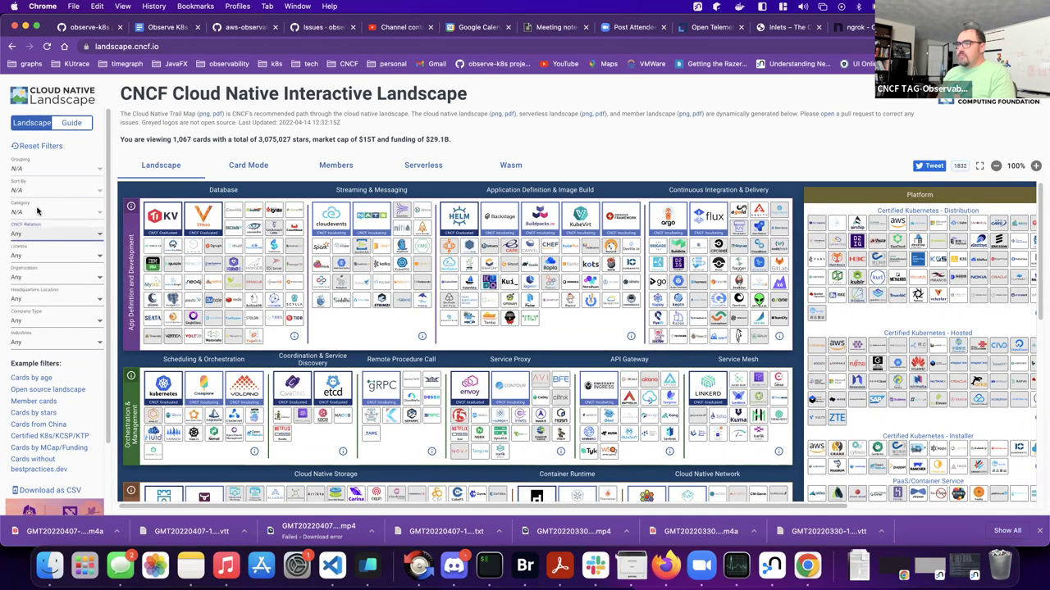
click(31, 280)
scroll(114, 304, down, 20)
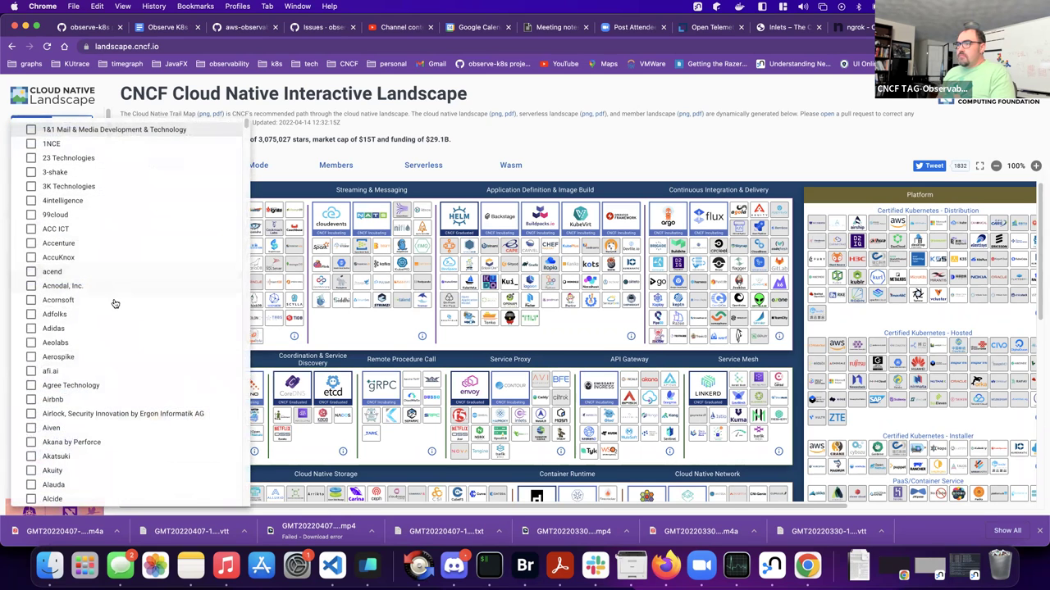
scroll(114, 304, up, 20)
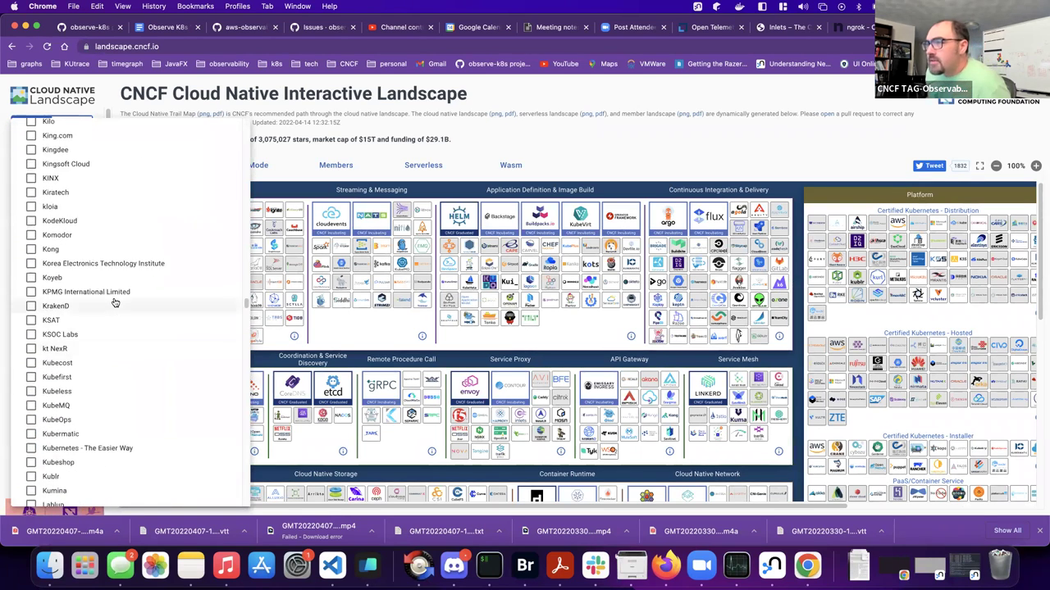
scroll(114, 304, up, 10)
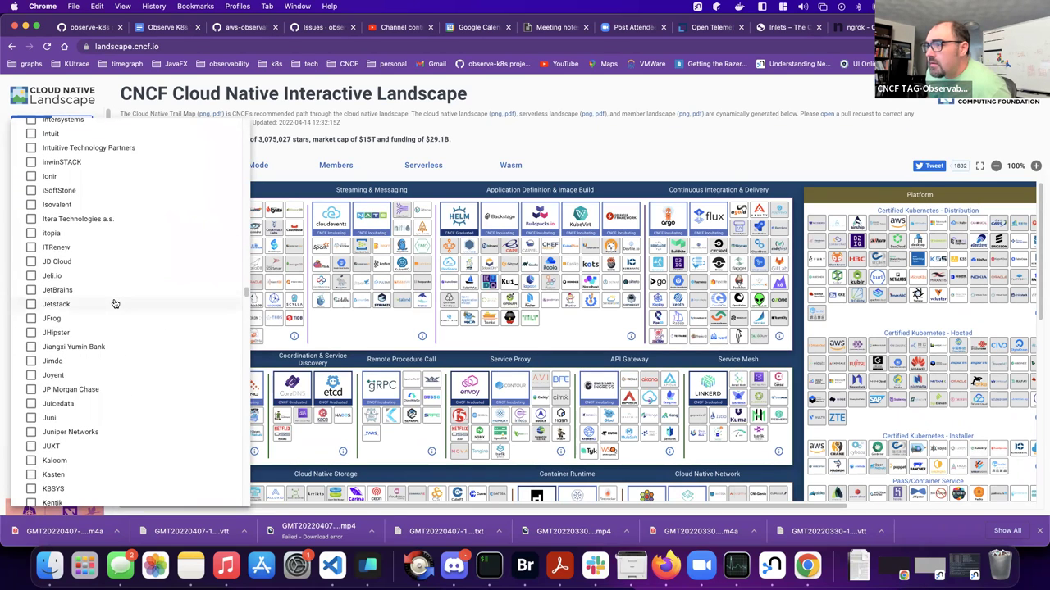
scroll(87, 358, down, 3)
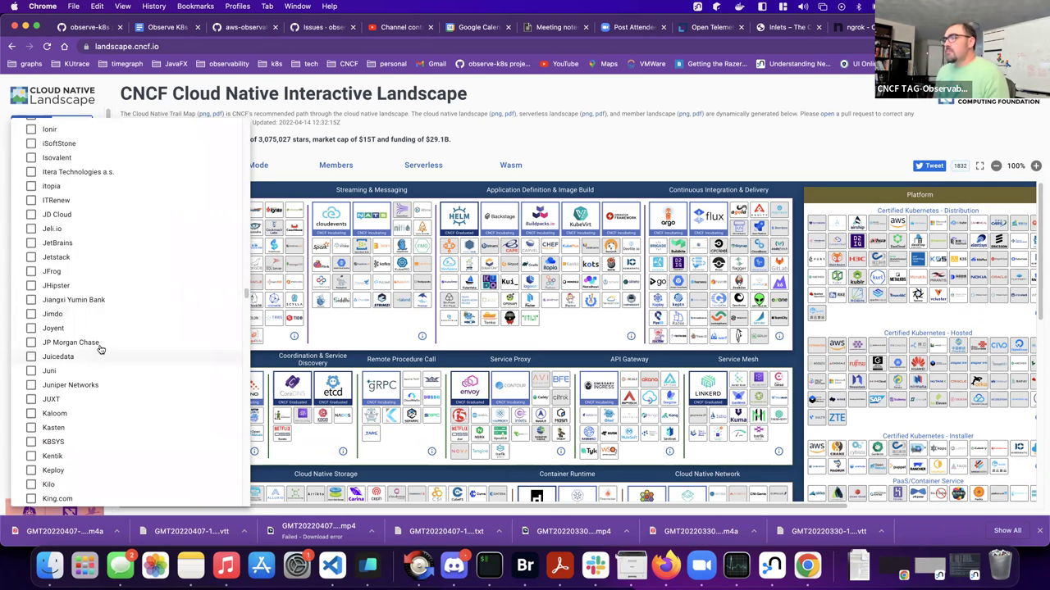
click(334, 332)
- Zoom the landscape page to 150% and scroll to the Monitoring category
scroll(335, 332, down, 5)
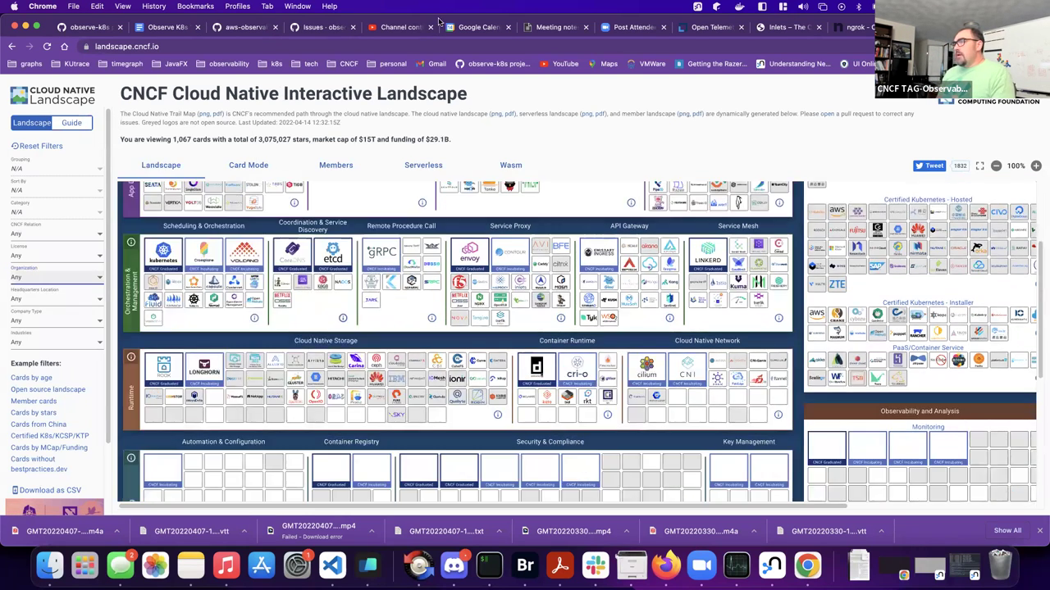
click(279, 53)
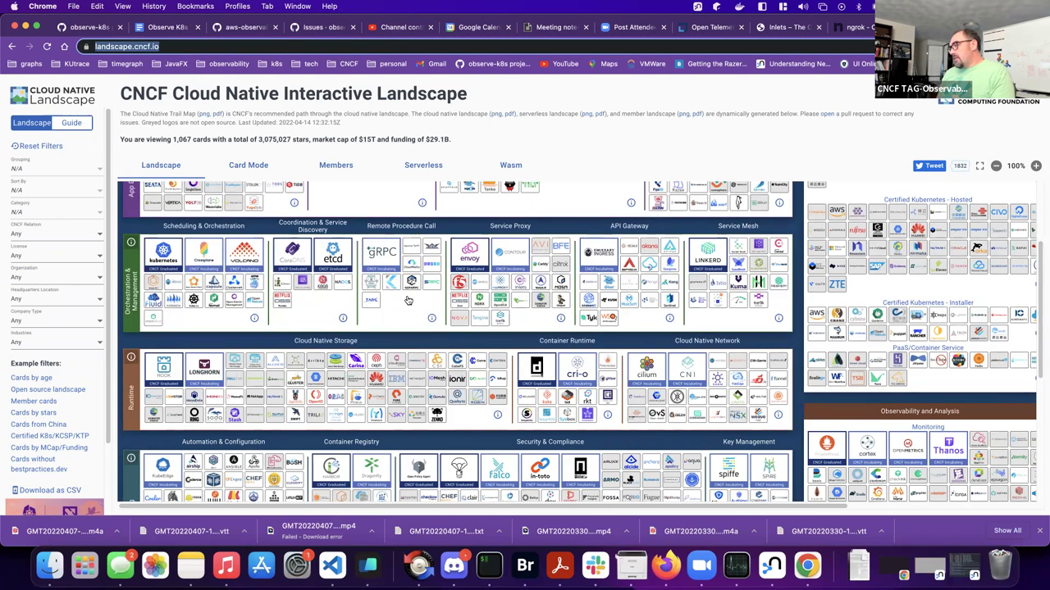
scroll(456, 320, down, 7)
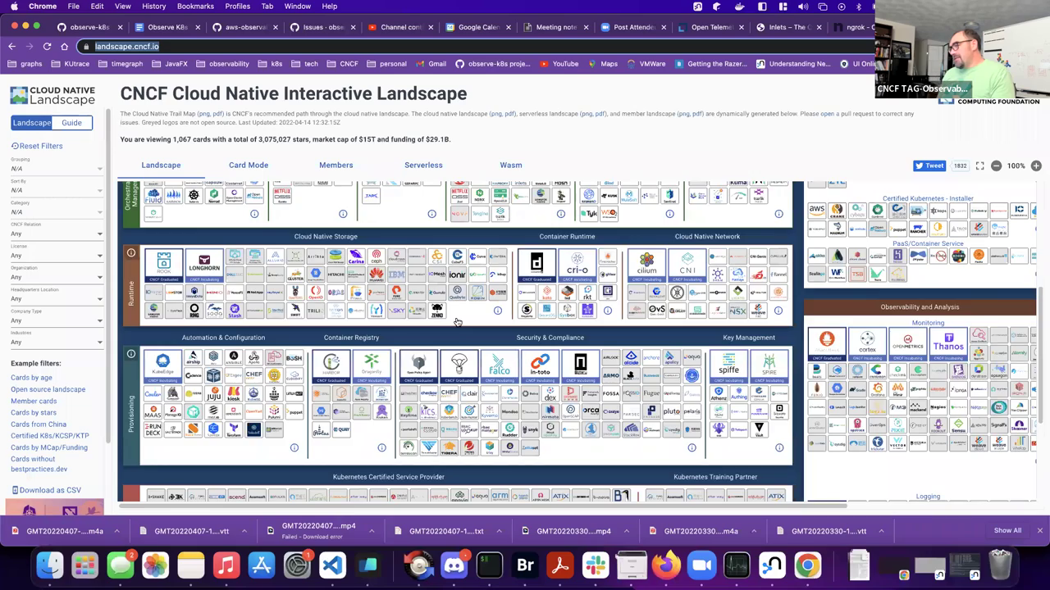
scroll(447, 285, up, 4)
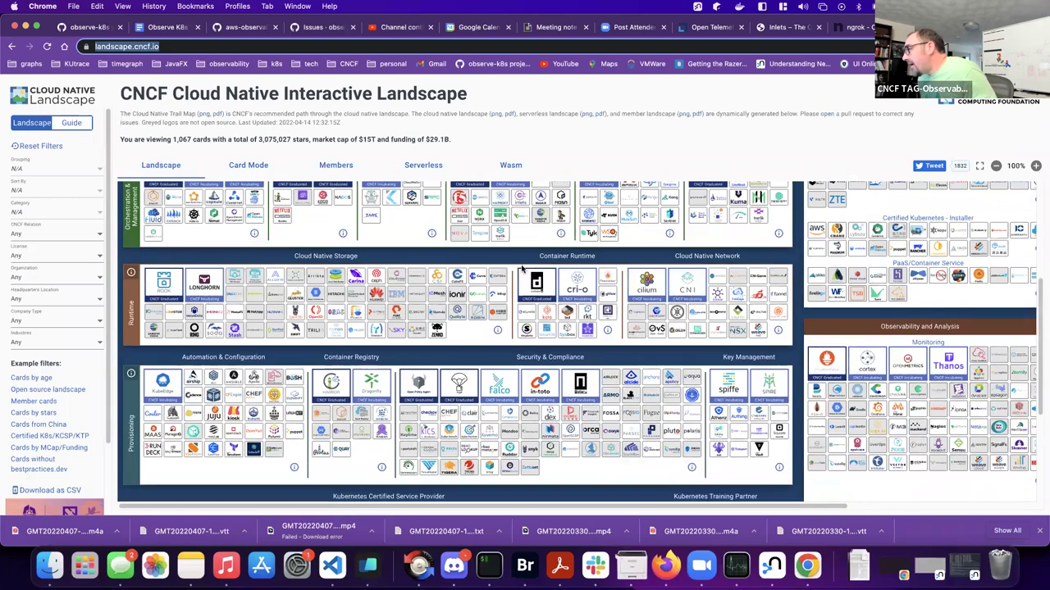
scroll(508, 272, right, 5)
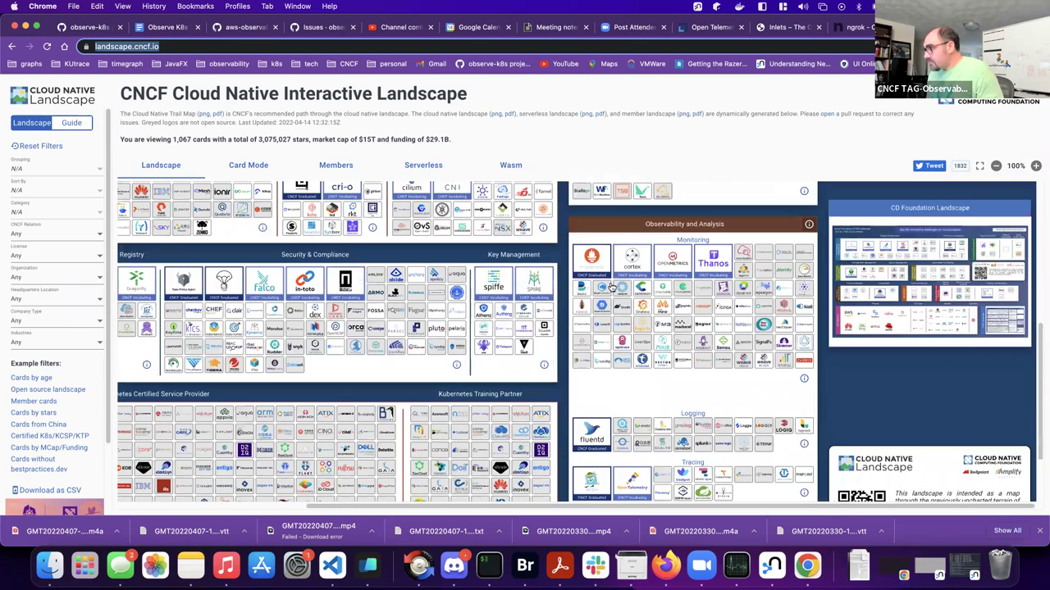
key(super+equal)
key(super+equal)
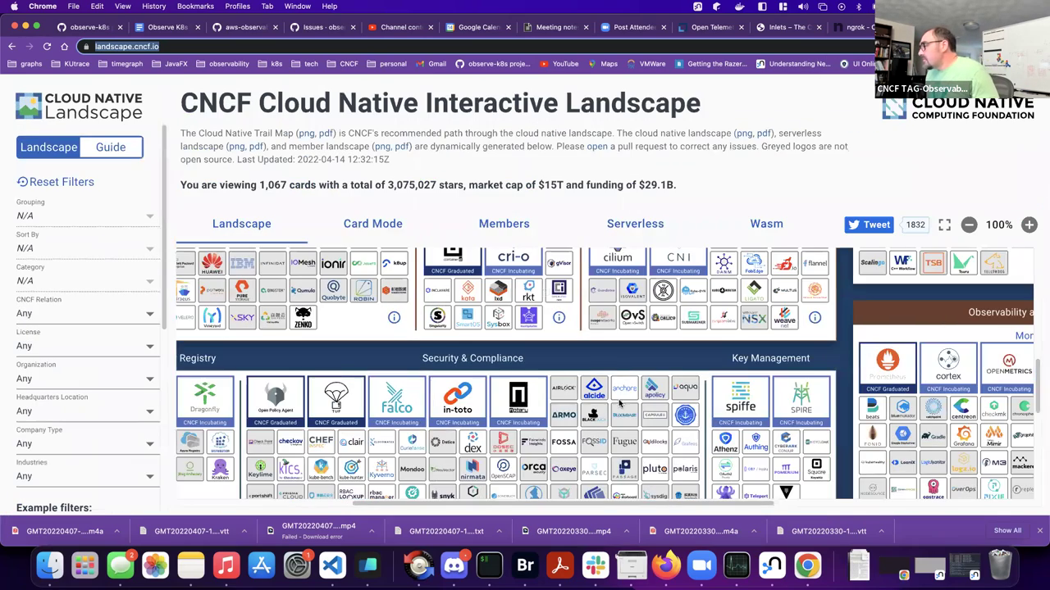
scroll(603, 364, right, 8)
scroll(595, 361, right, 3)
scroll(590, 373, down, 3)
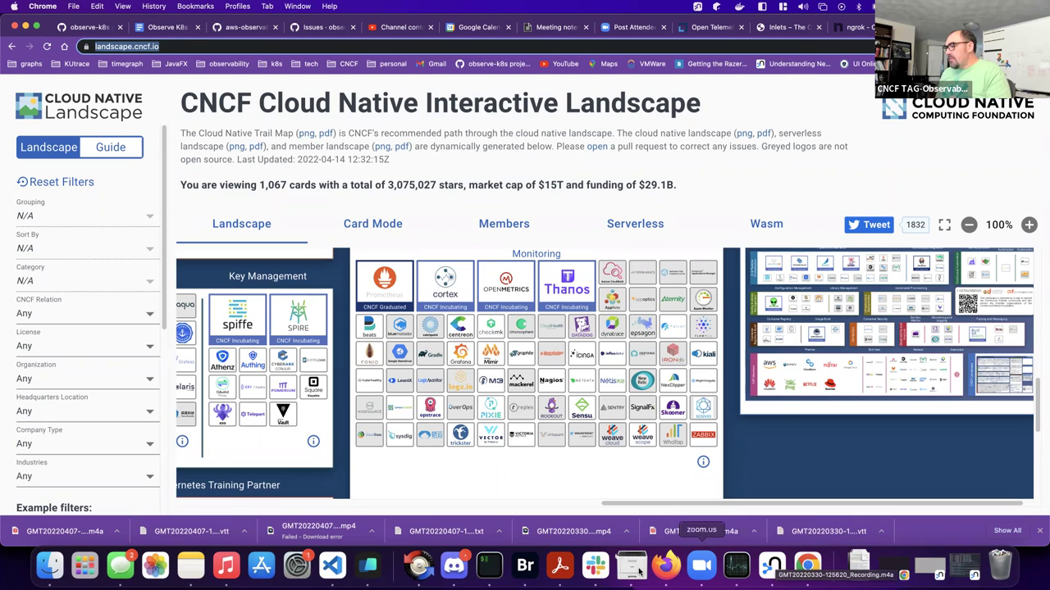
- Open landscape-items-clean.json from the landscape-graph workspace in VS Code
click(332, 566)
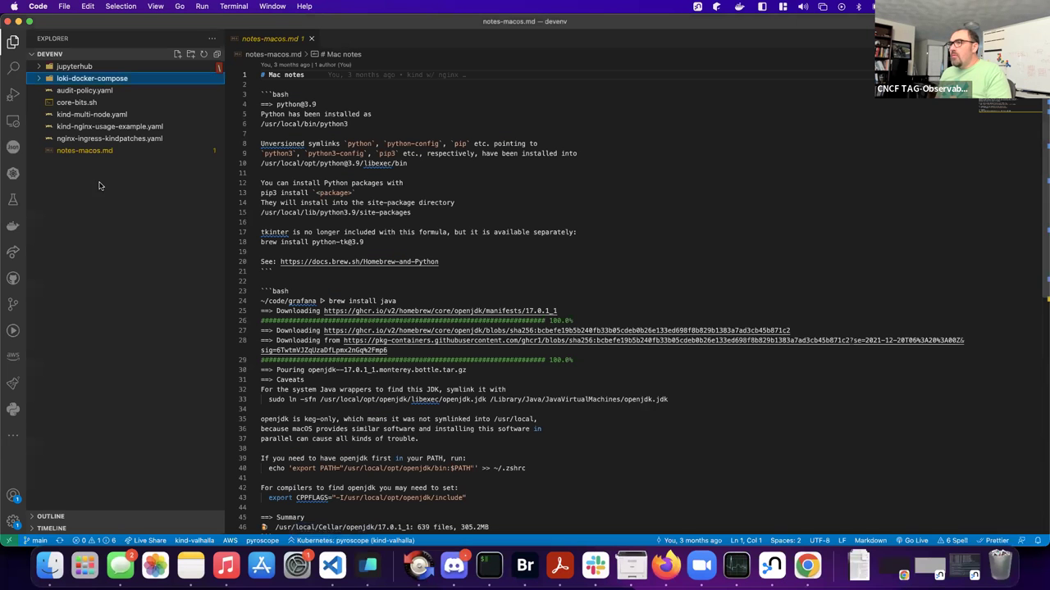
right_click(332, 566)
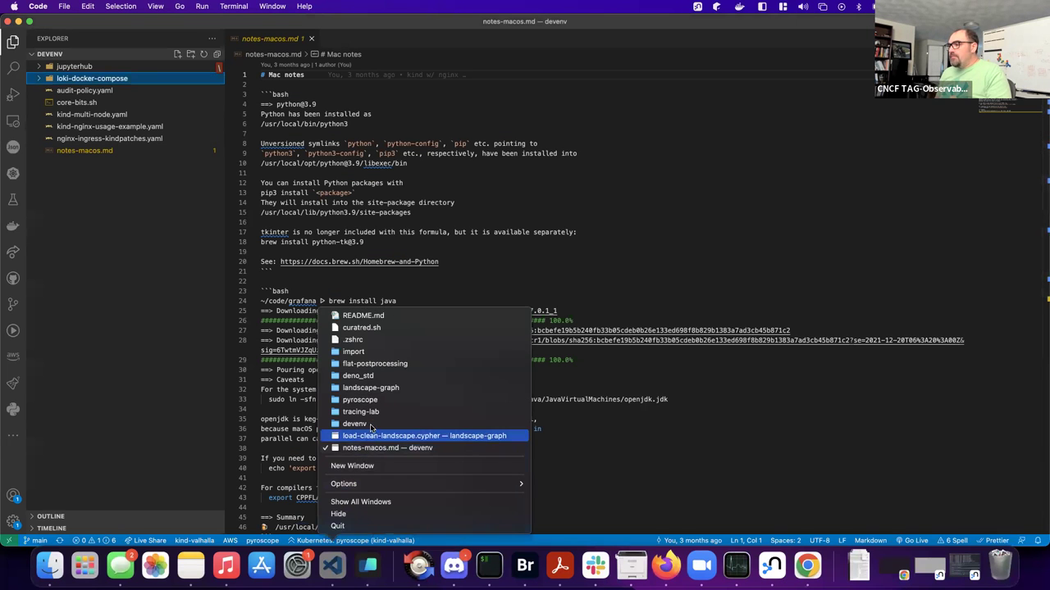
click(373, 390)
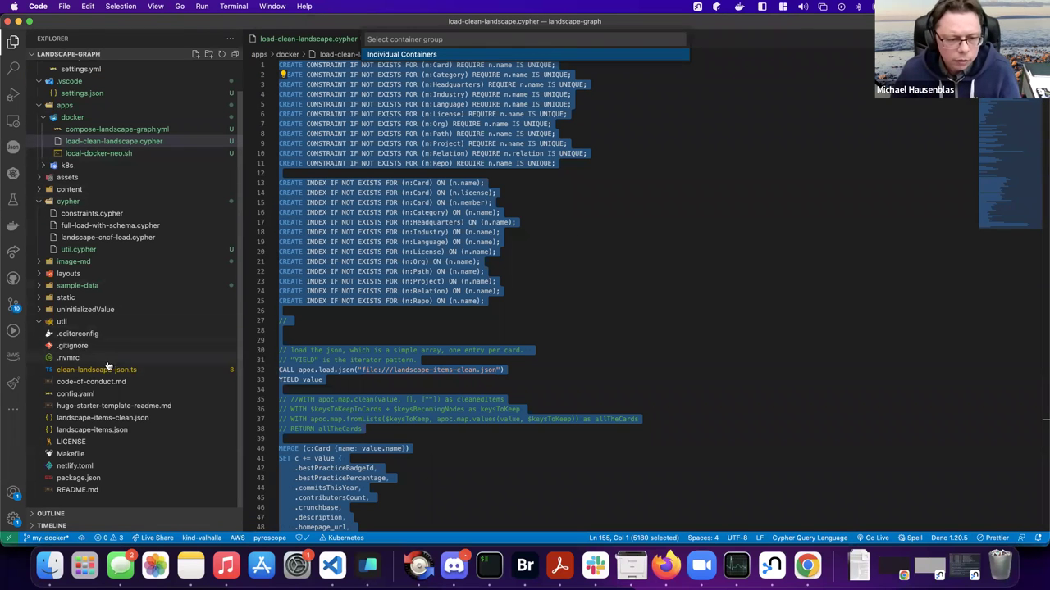
click(137, 419)
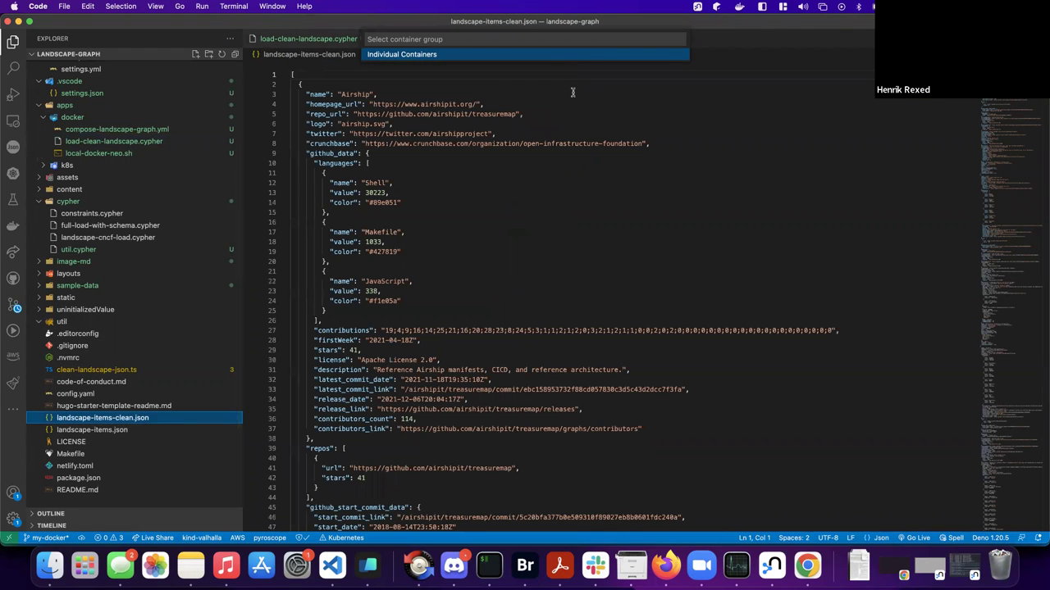
- Search the file for Jaeger, confirm it is graduated, and return to Chrome
key(super+f)
text(Jaege)
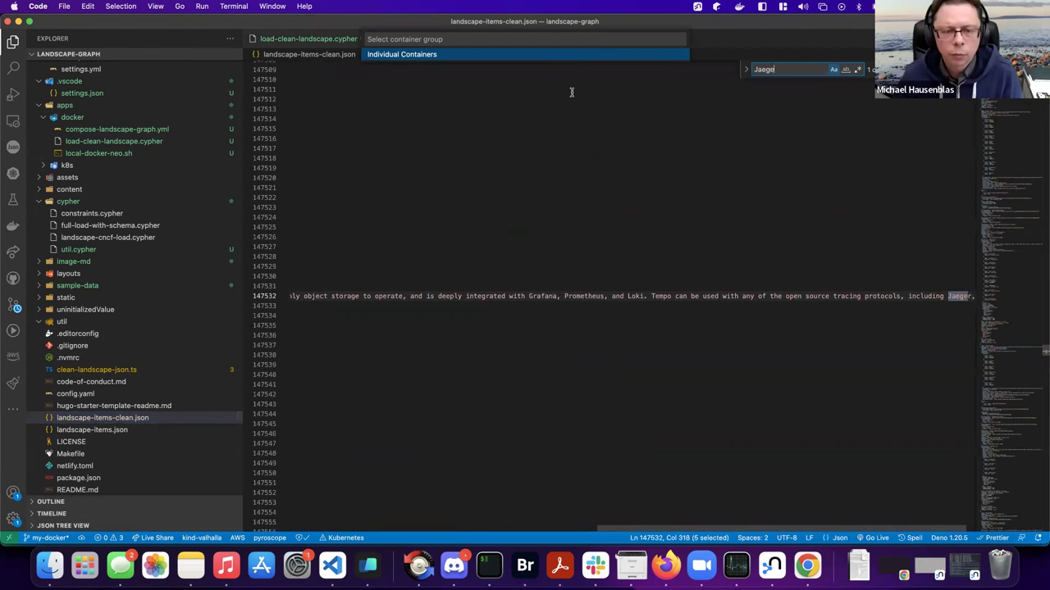
text(r)
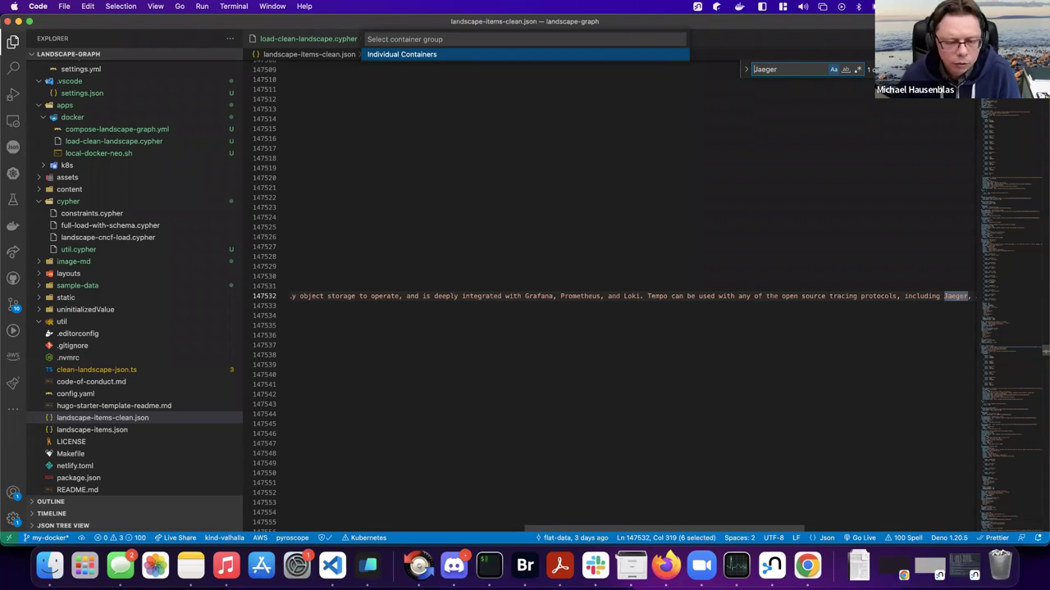
key(Escape)
text(1)
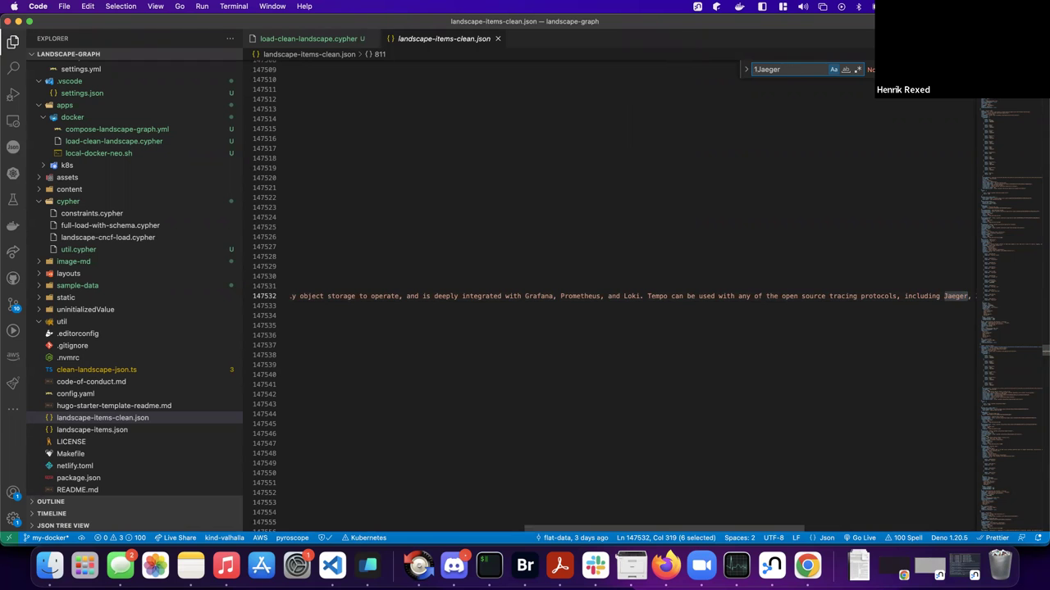
key(BackSpace)
key(Return)
scroll(583, 245, left, 2)
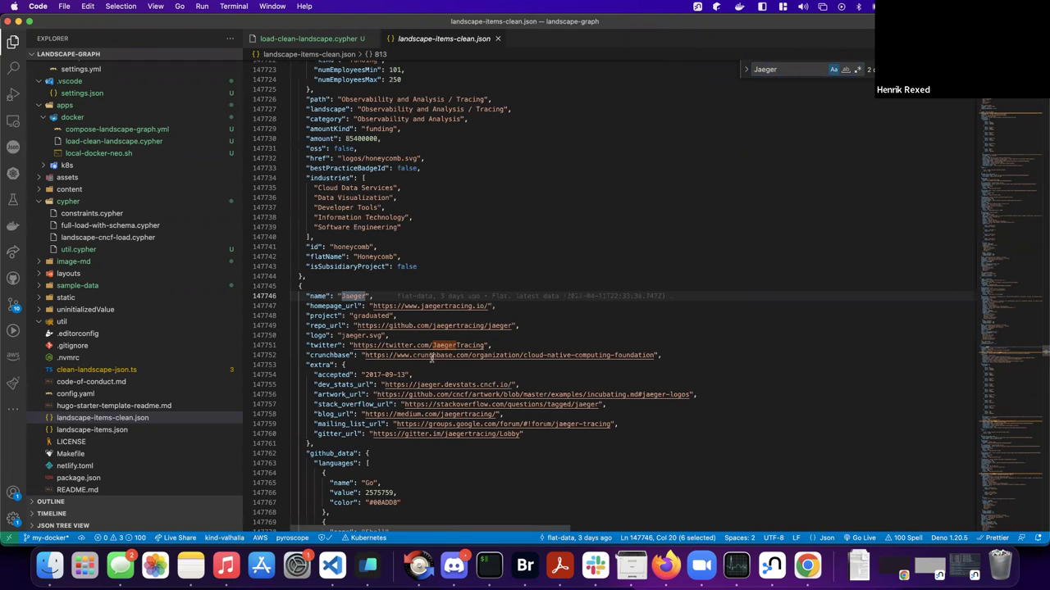
click(404, 316)
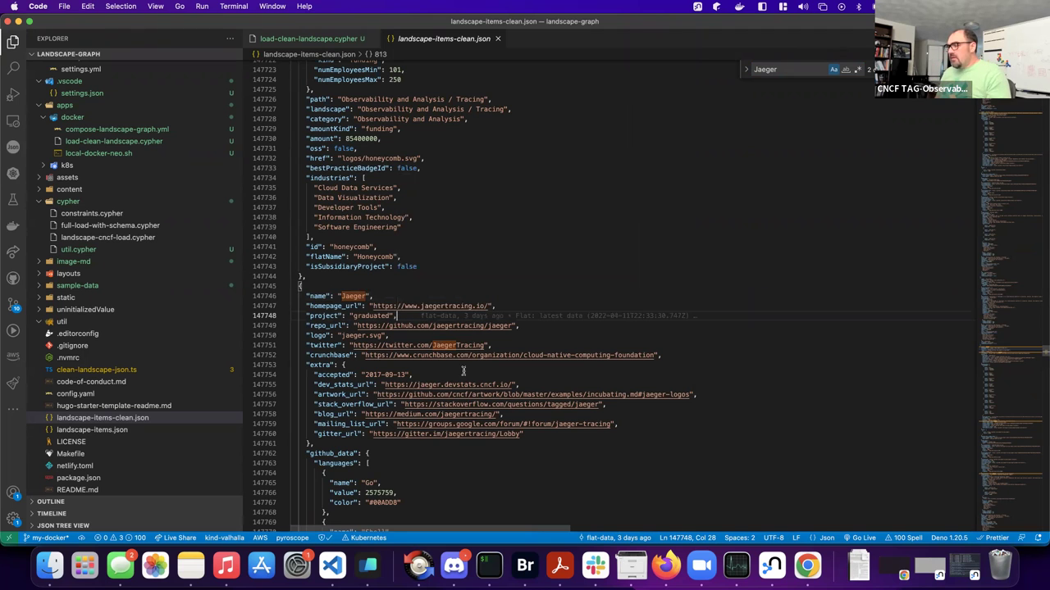
key(super+Tab)
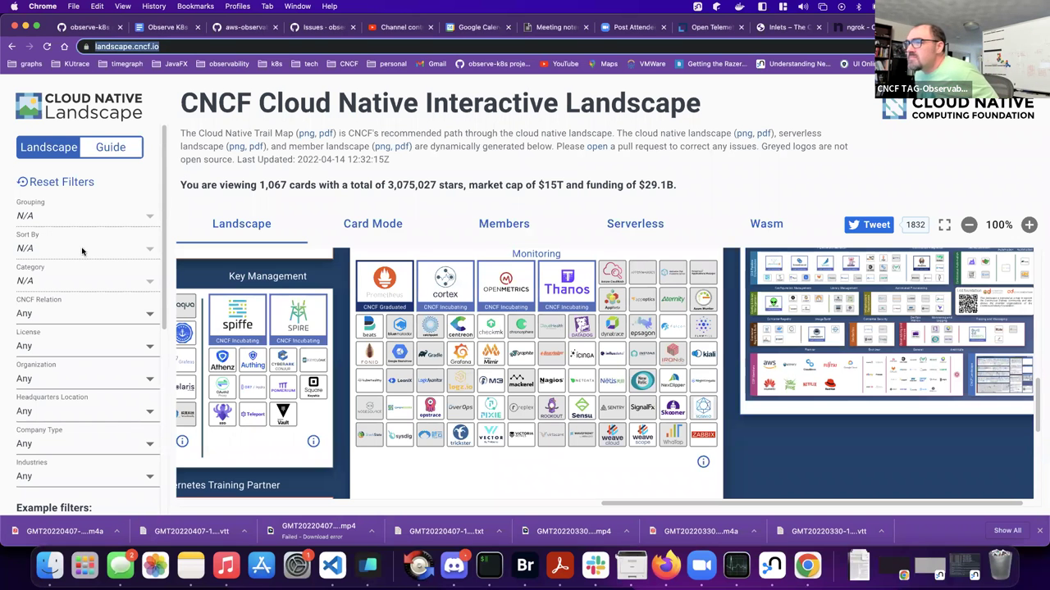
- Filter the CNCF Relation to CNCF Graduated Projects only
click(64, 312)
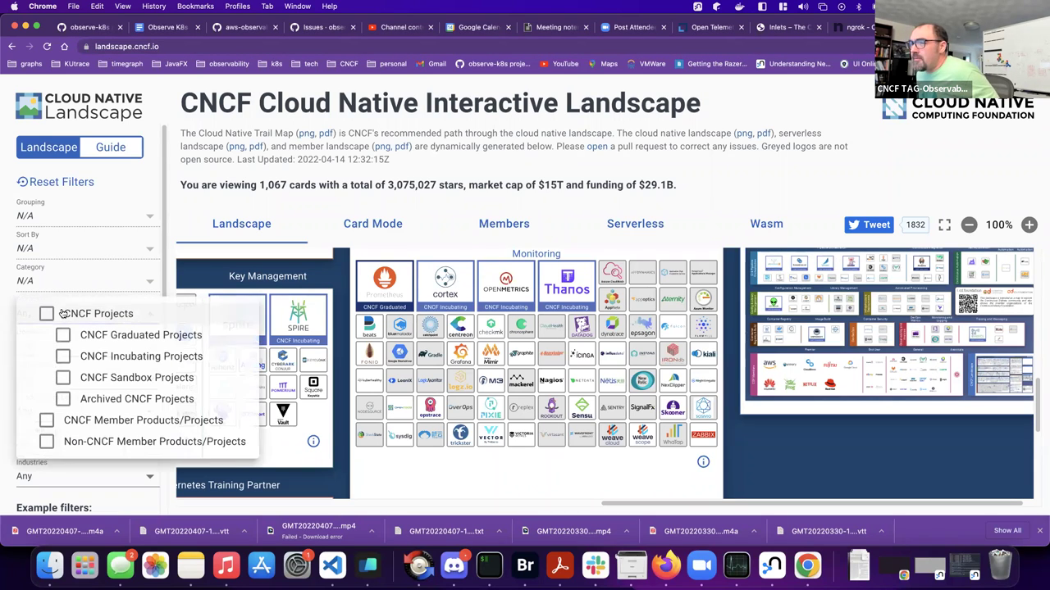
click(62, 334)
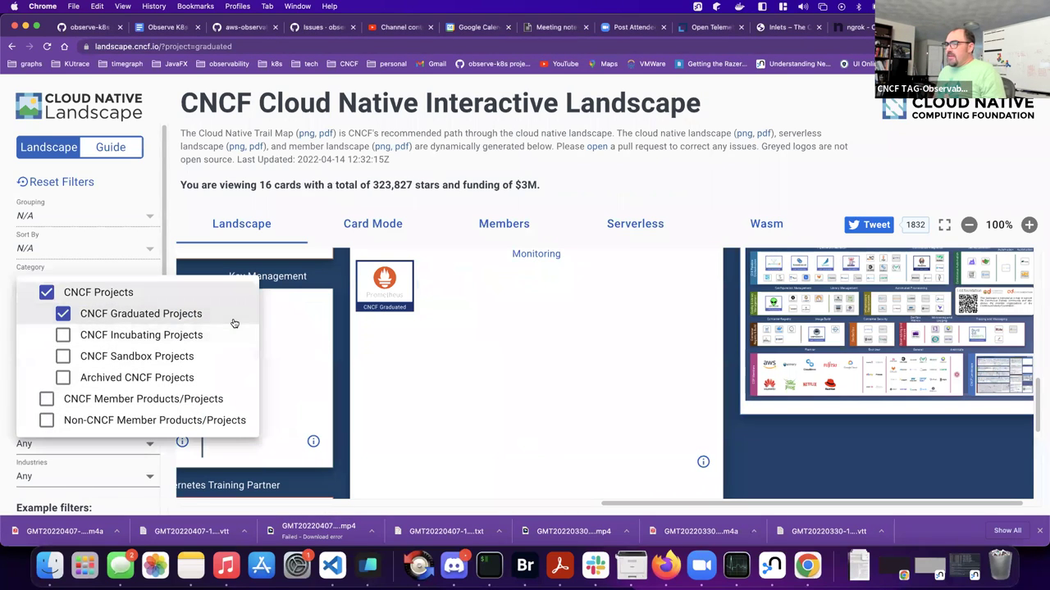
click(581, 378)
- Scroll the filtered map to find Jaeger under Observability and Analysis Tracing
scroll(578, 373, down, 3)
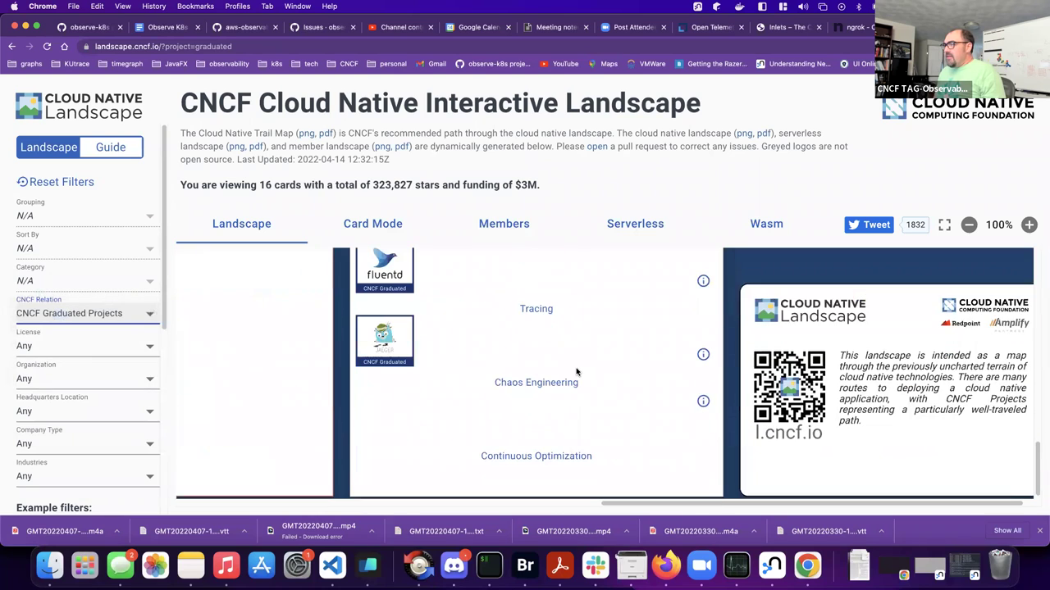
scroll(577, 374, up, 5)
scroll(574, 371, down, 4)
scroll(573, 368, left, 2)
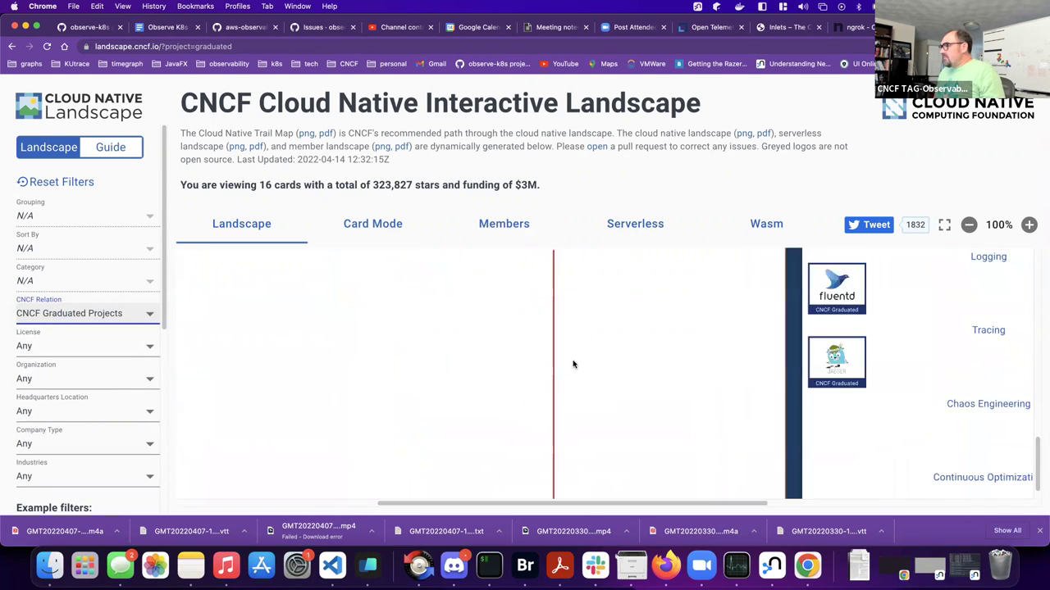
scroll(572, 364, right, 5)
scroll(572, 364, up, 4)
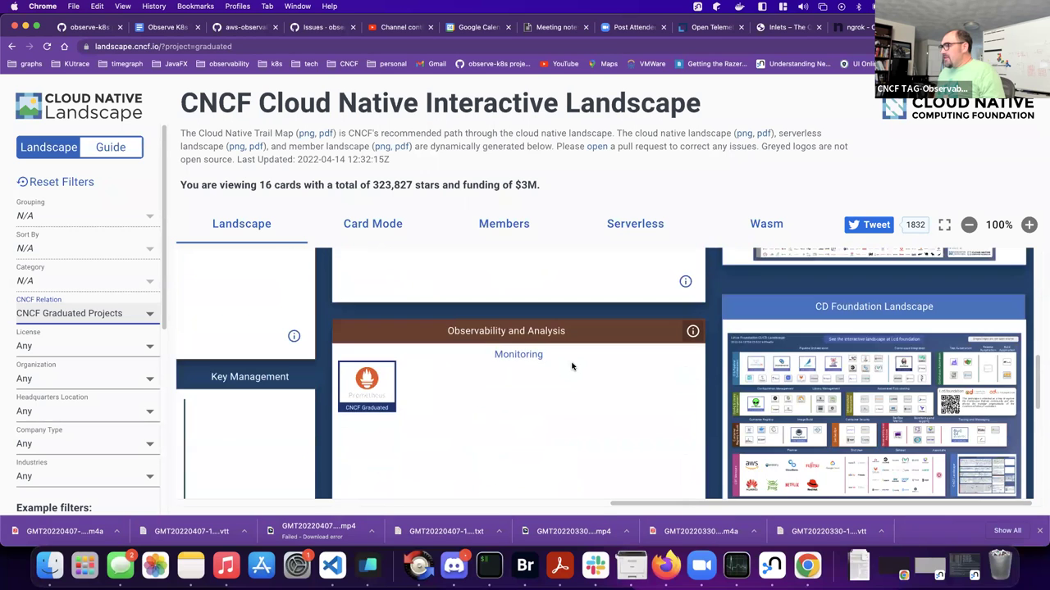
scroll(572, 366, down, 4)
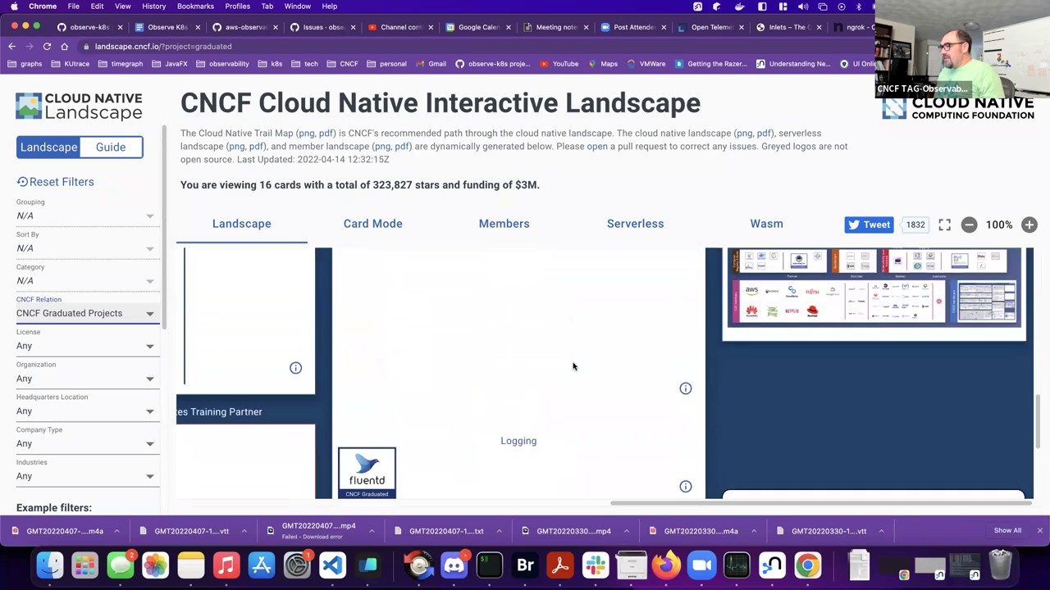
scroll(572, 366, down, 5)
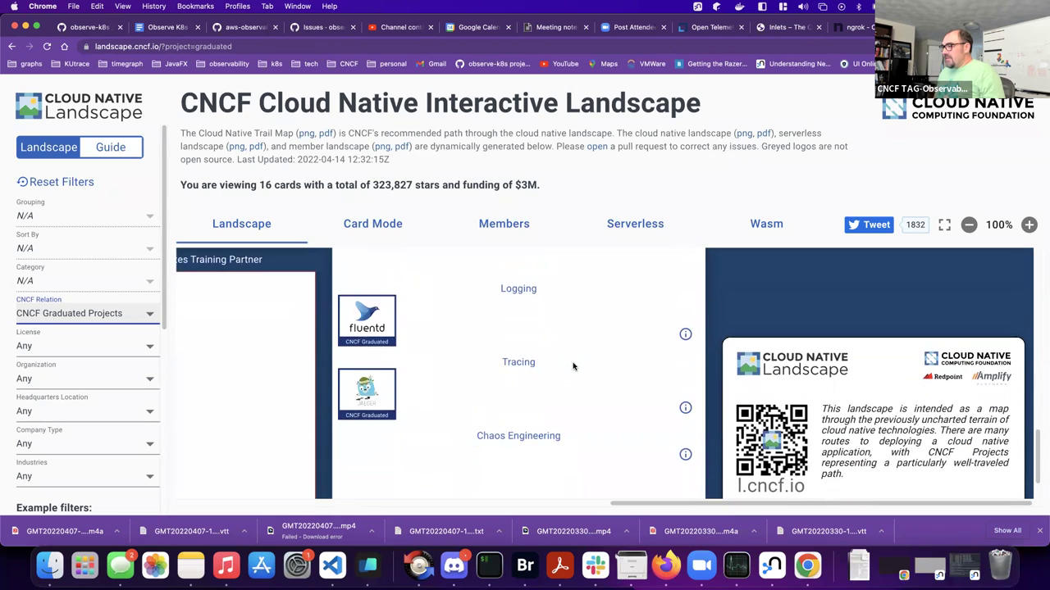
scroll(573, 367, up, 9)
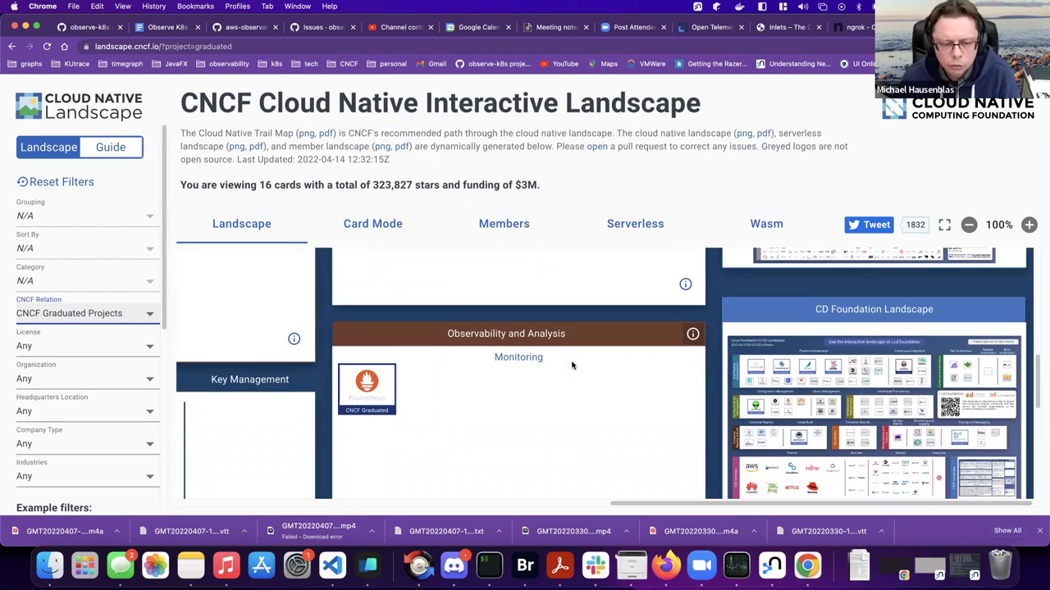
scroll(573, 367, down, 5)
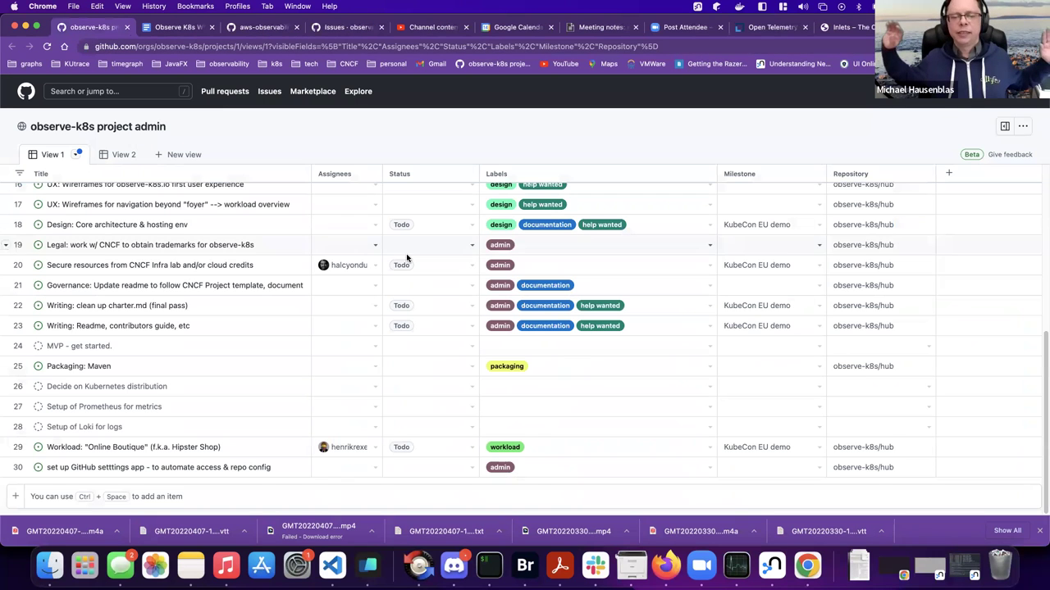
- Close the landscape tab and scroll the observe-k8s board back to its top
key(super+w)
scroll(351, 325, up, 10)
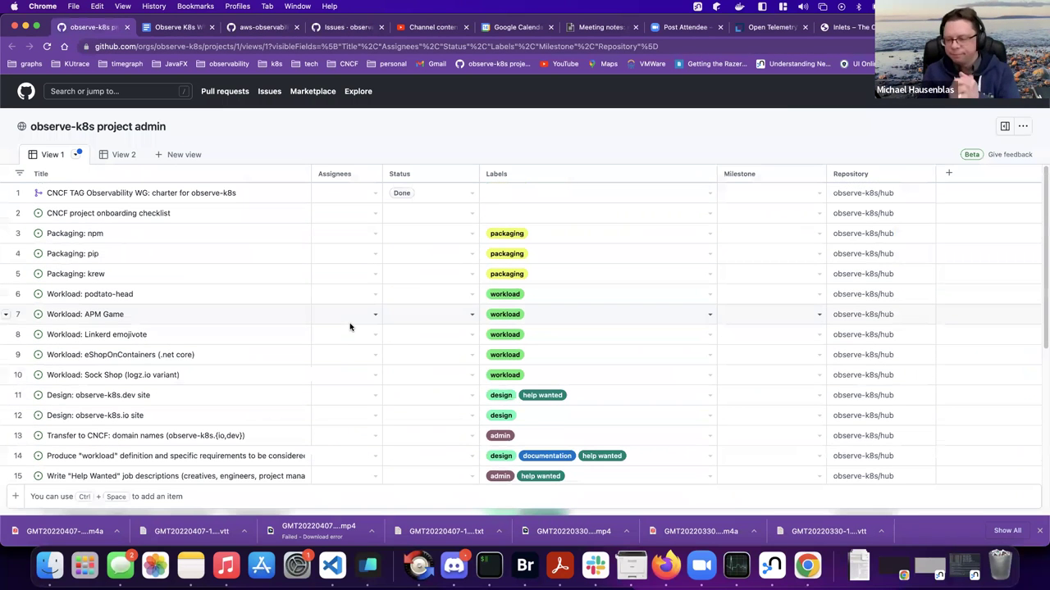